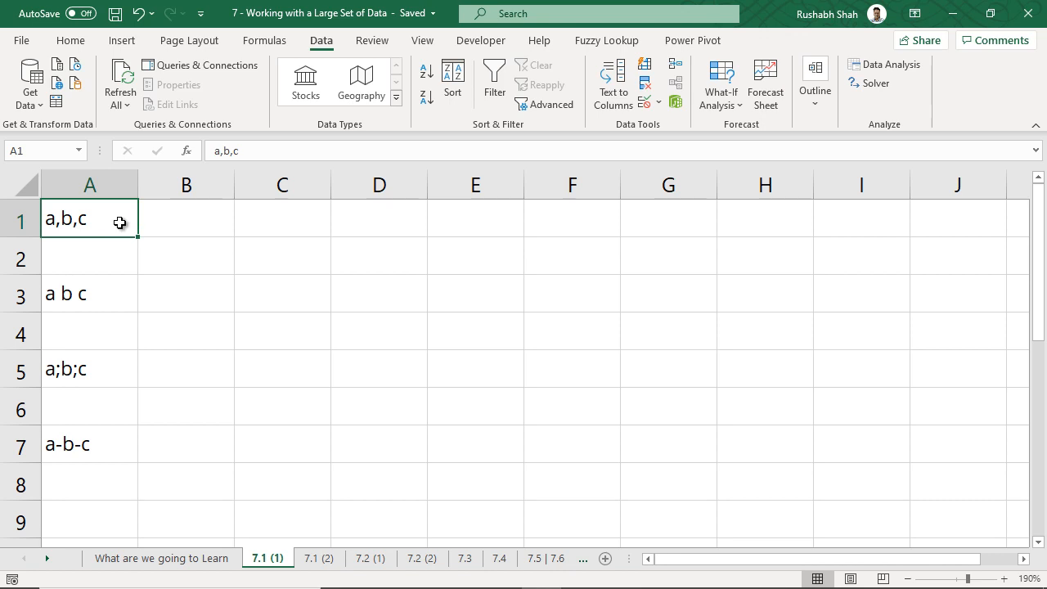
click(123, 285)
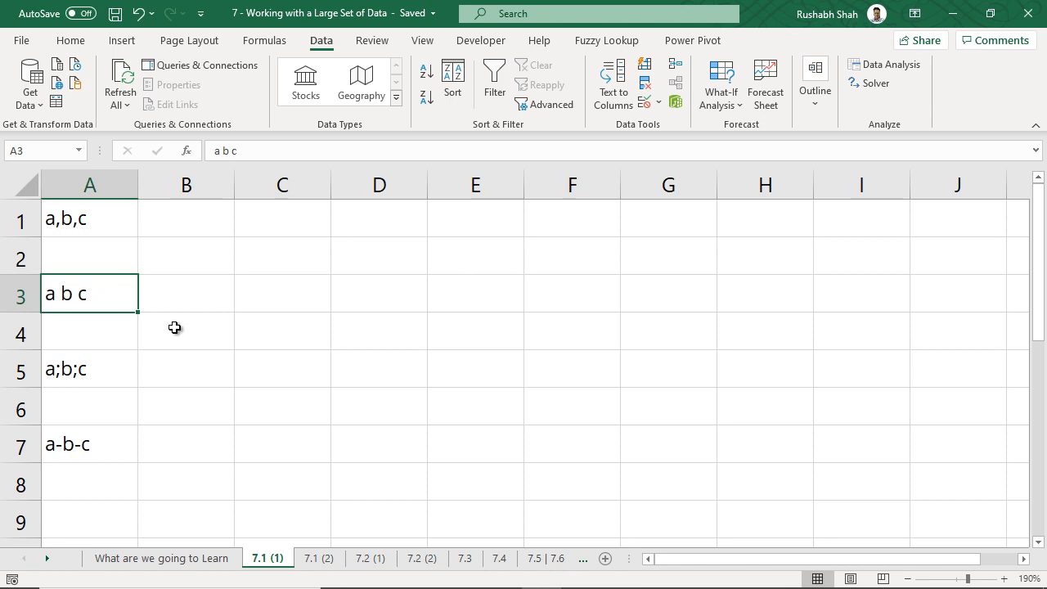
click(113, 368)
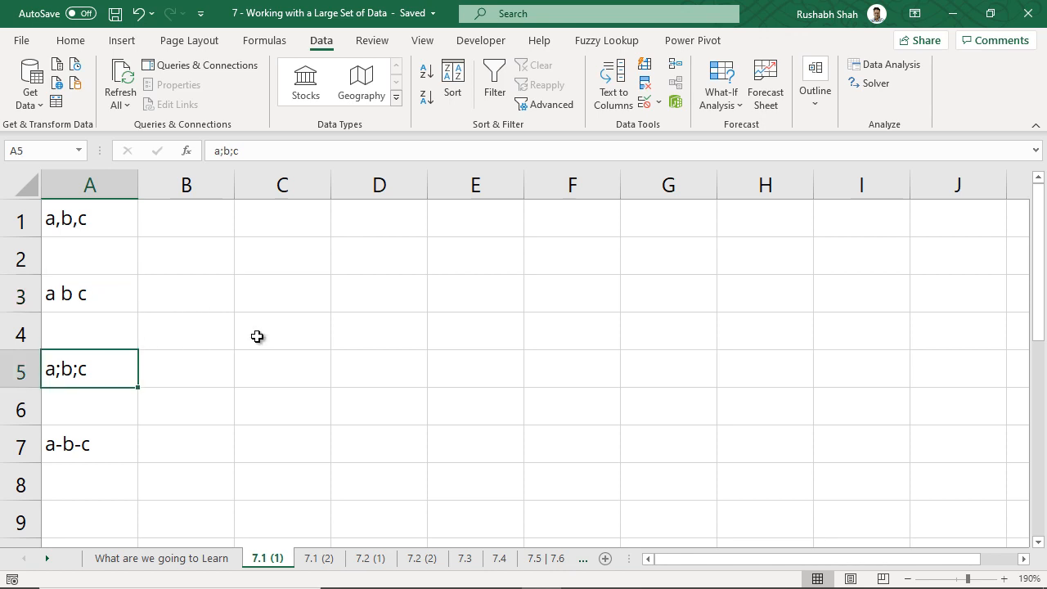
click(115, 434)
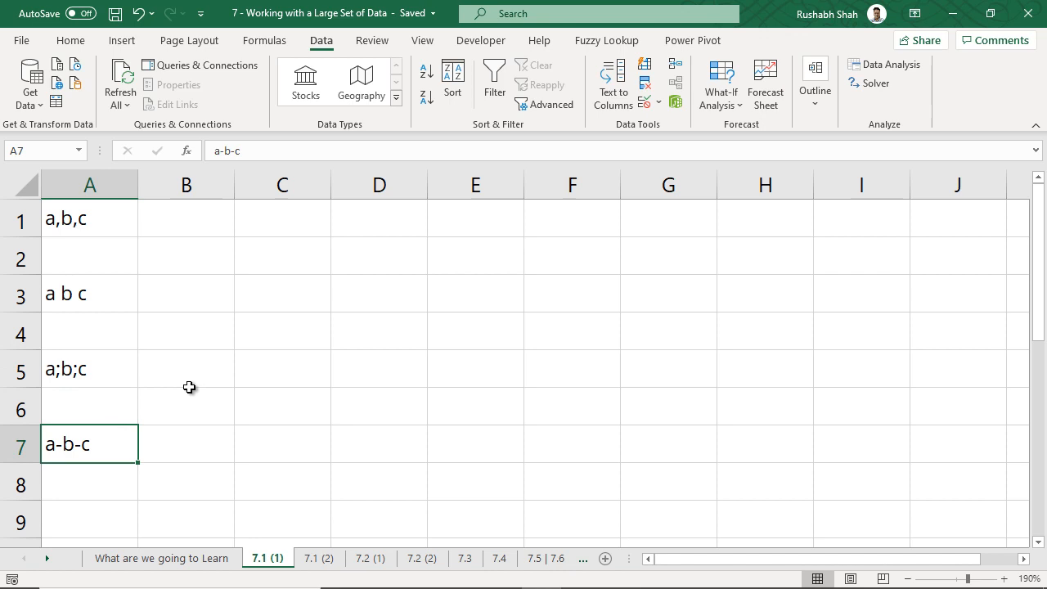
- Split the text in cell A1 into columns as delimited data, using Comma instead of Tab as the delimiter
click(111, 232)
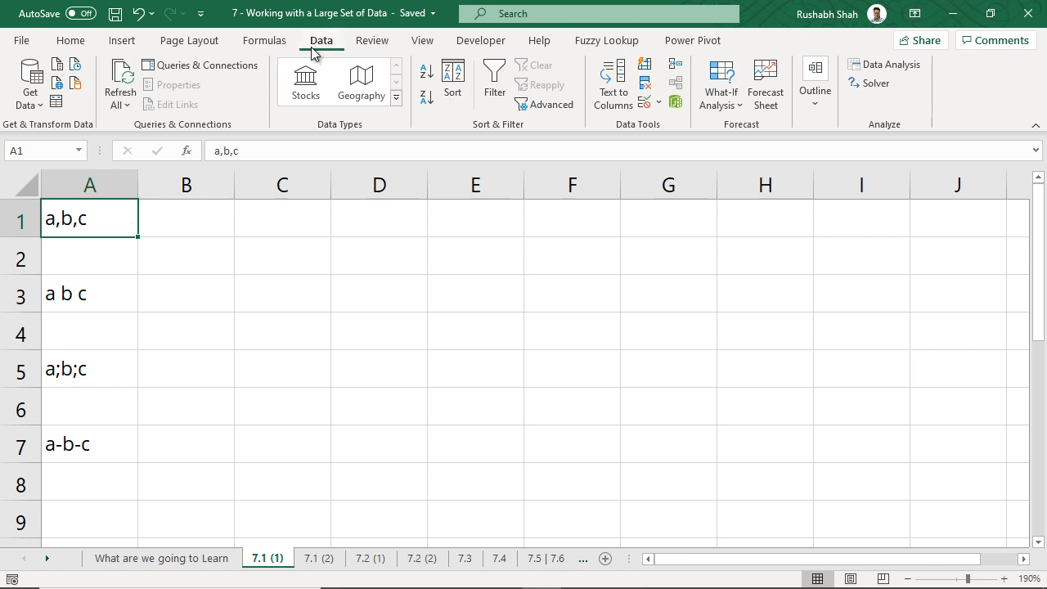
click(629, 101)
drag(513, 227, 530, 153)
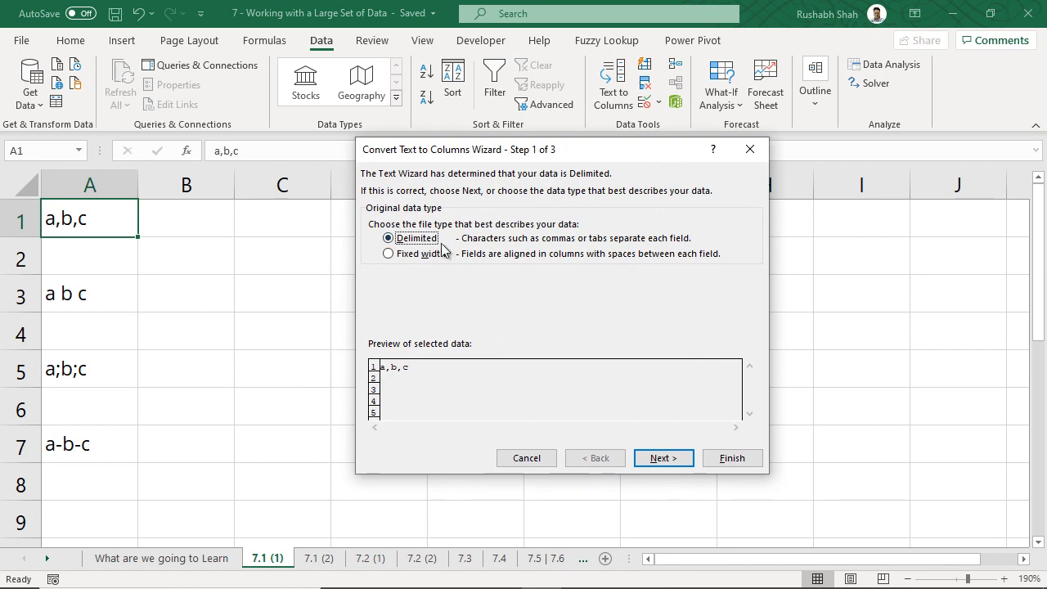
click(663, 458)
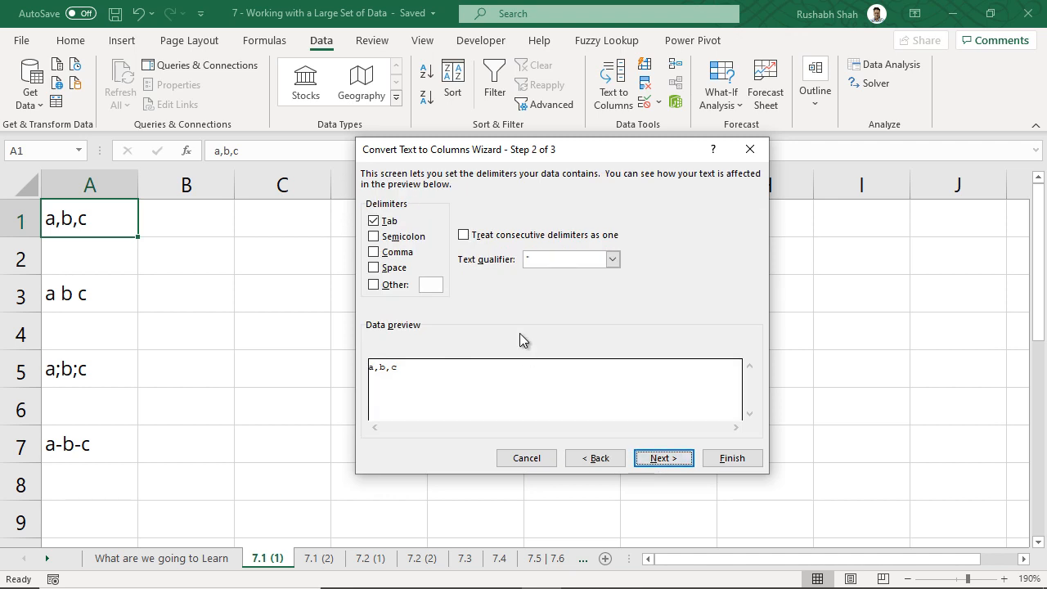
click(392, 223)
click(399, 259)
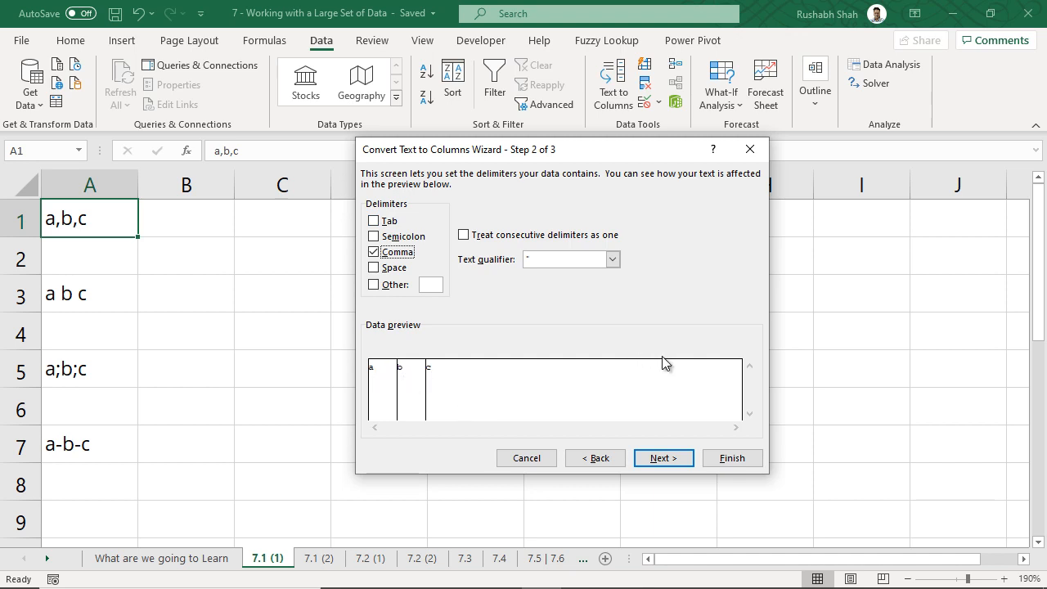
click(731, 458)
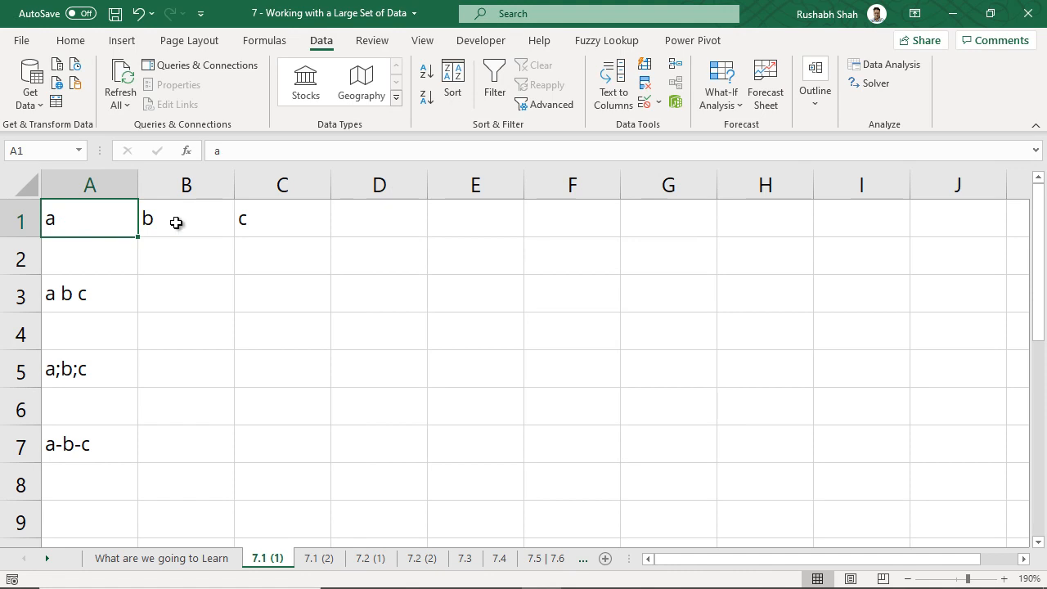
drag(114, 220, 250, 221)
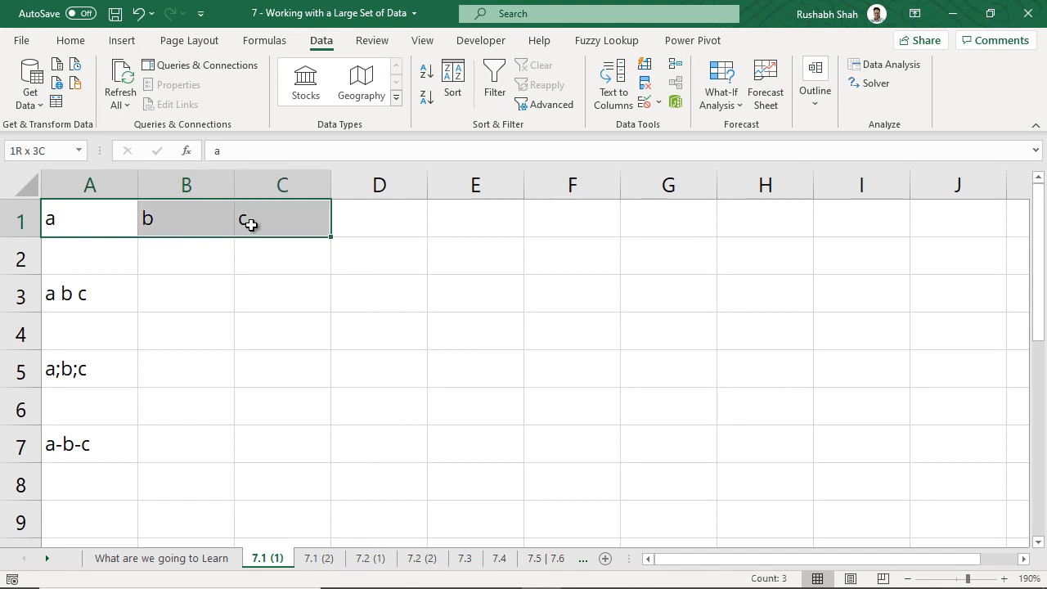
click(101, 223)
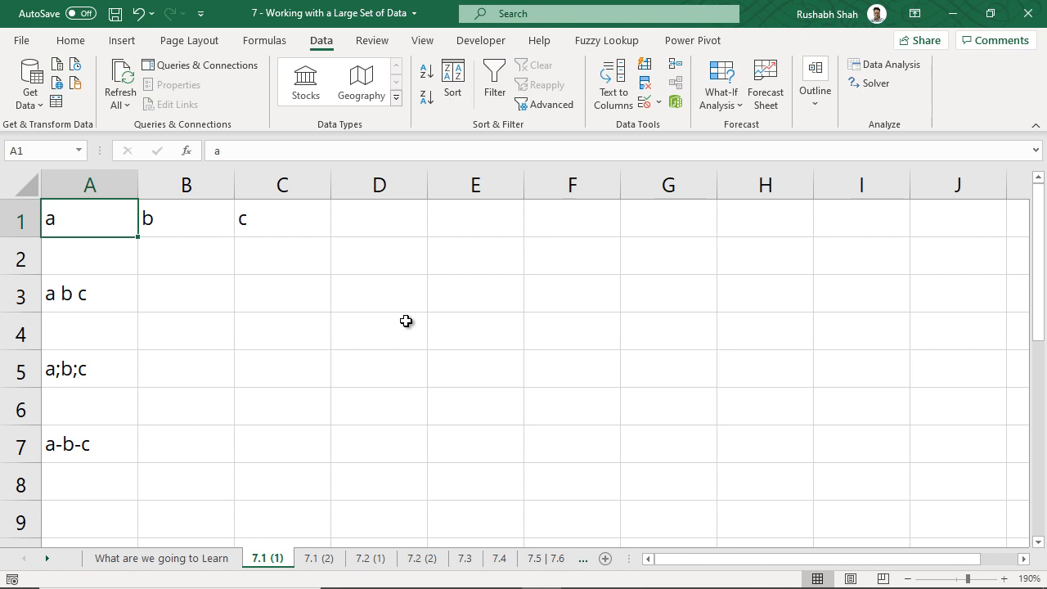
- Split the text in cell A3 into columns as delimited data, using Space instead of Comma as the delimiter
click(128, 290)
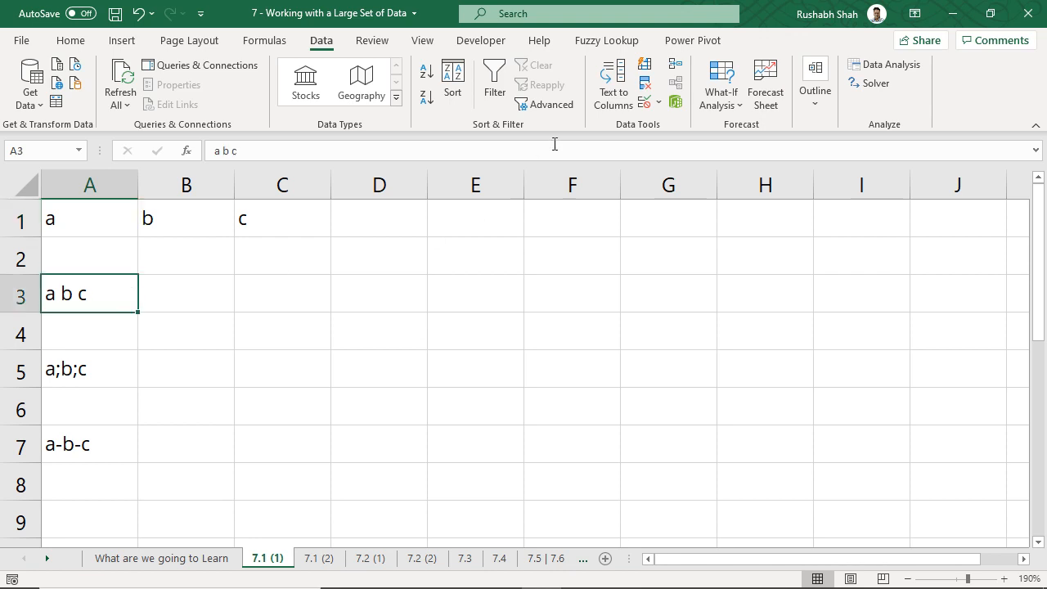
click(614, 106)
click(417, 239)
click(664, 459)
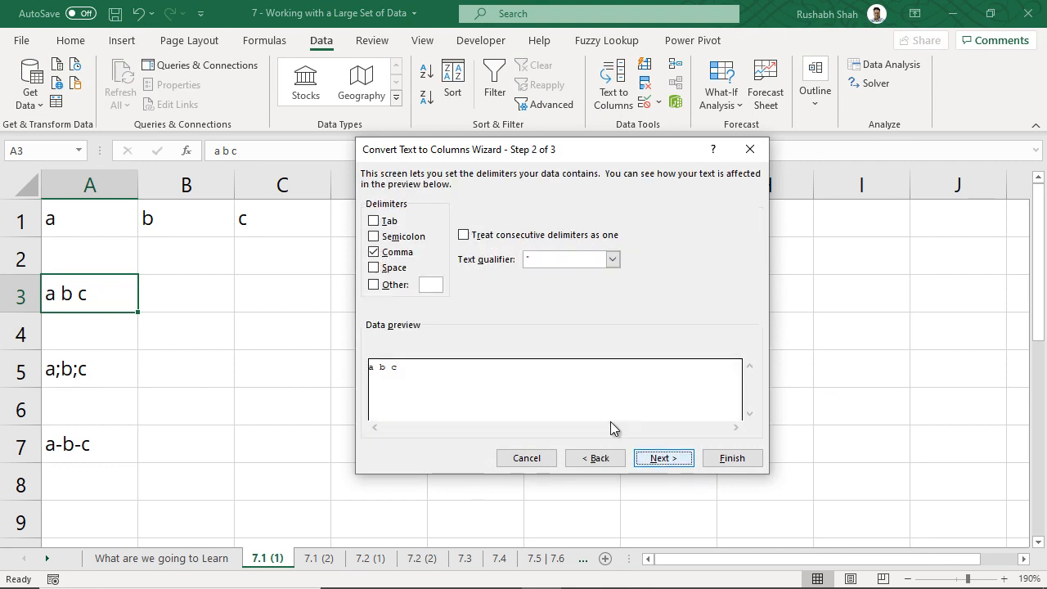
click(396, 254)
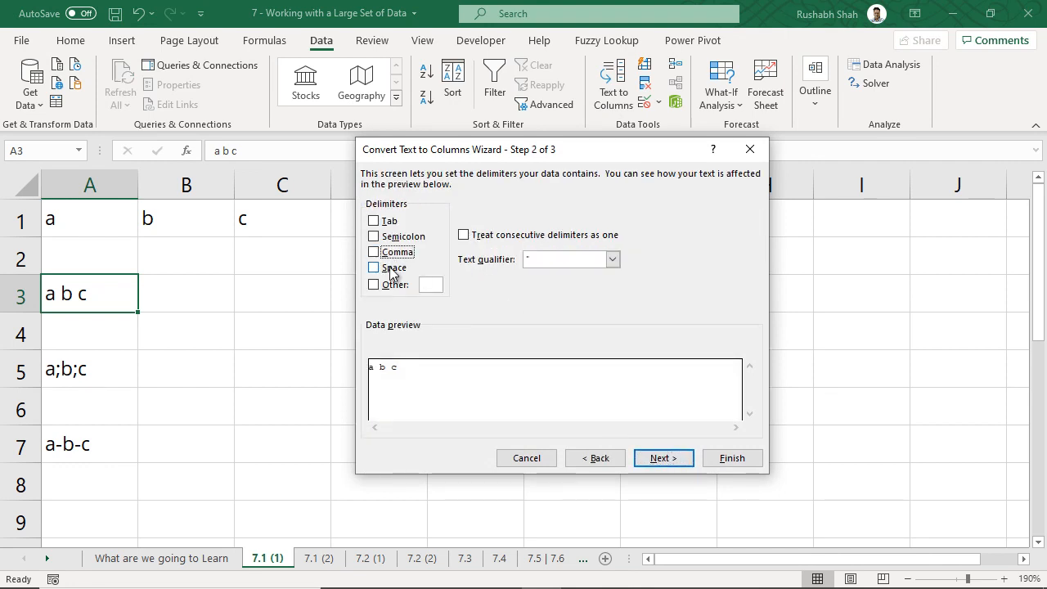
click(391, 269)
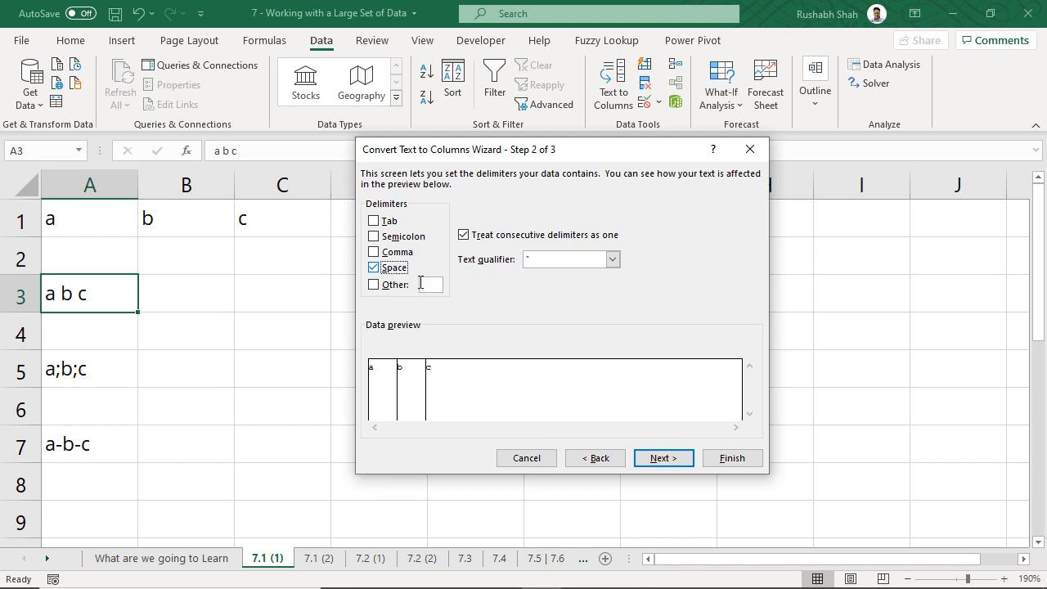
click(726, 456)
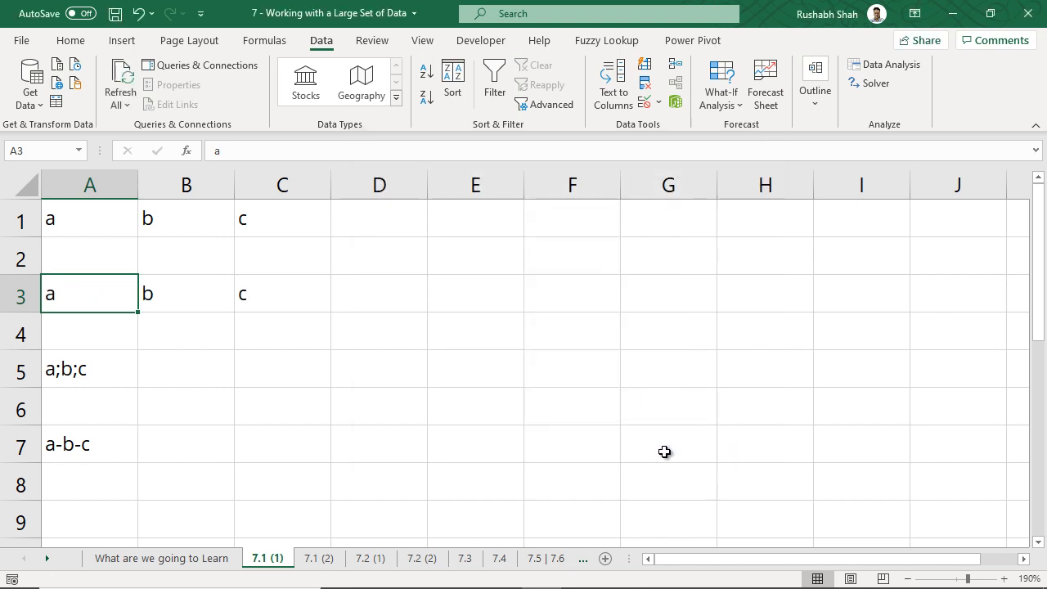
- Split the text in cell A5 into columns, using Semicolon instead of Space as the delimiter
click(129, 375)
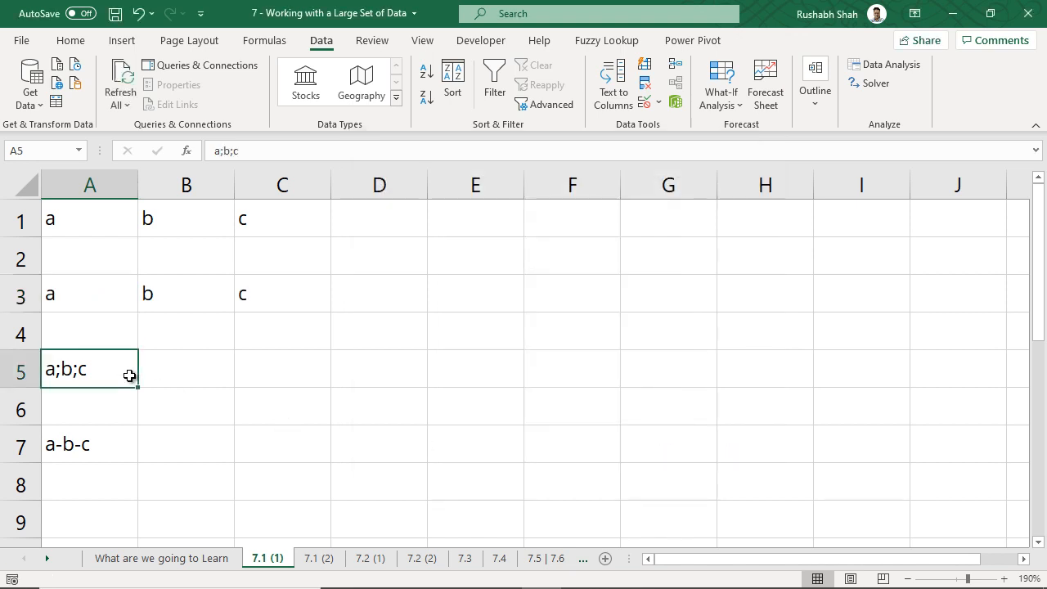
click(613, 86)
click(658, 459)
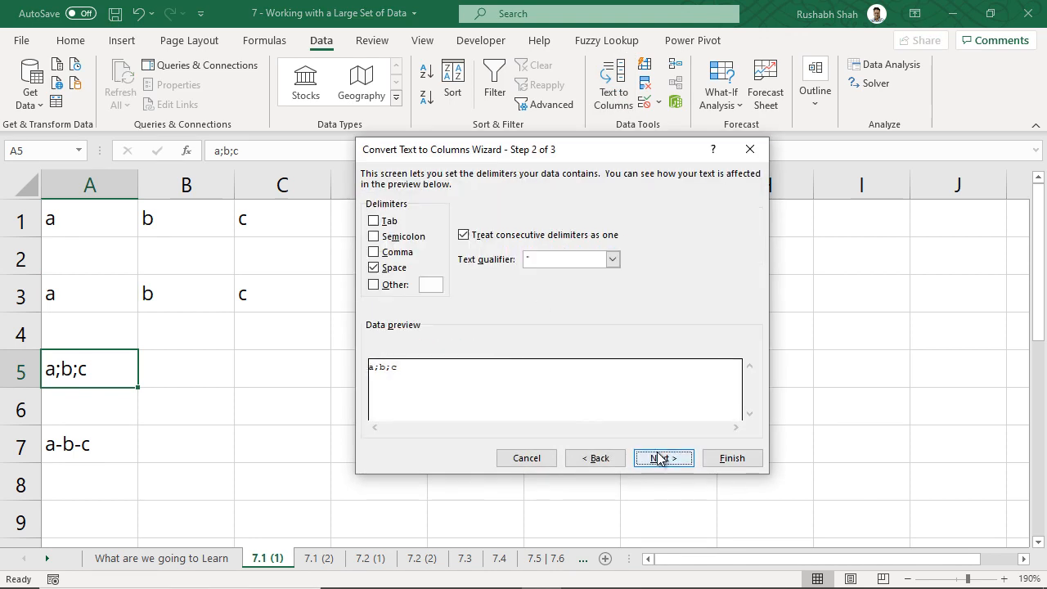
click(391, 269)
click(401, 237)
click(736, 458)
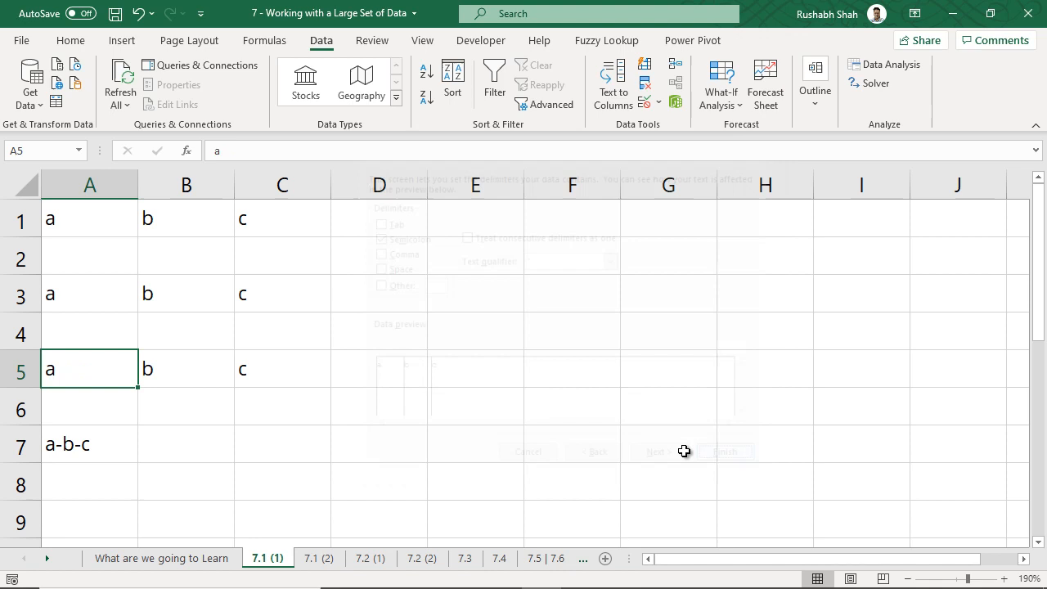
- Split the text in cell A7 into columns, replacing the Semicolon delimiter with the custom delimiter "-"
click(112, 440)
click(612, 90)
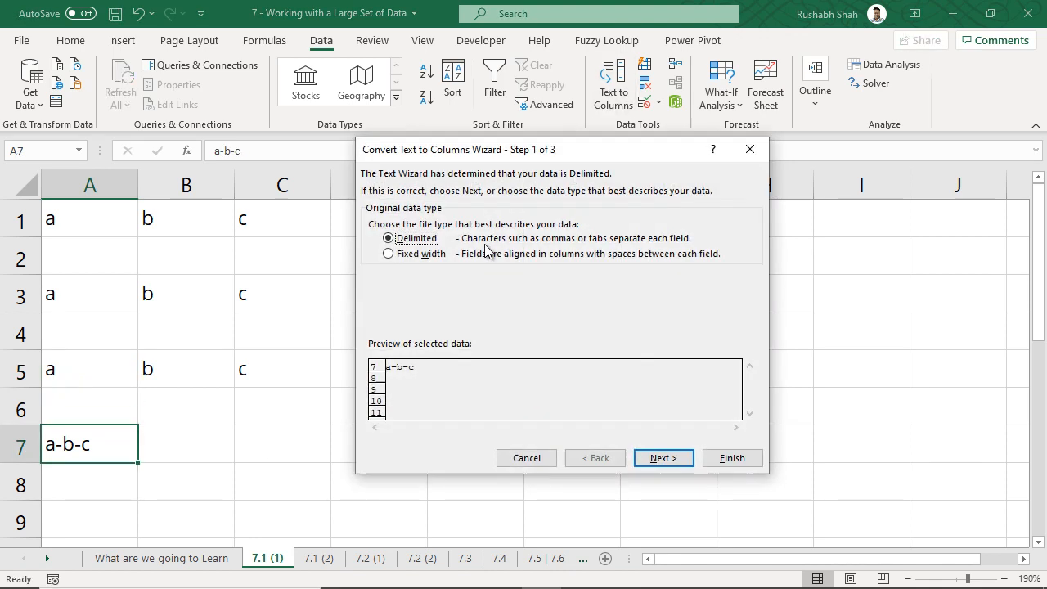
click(658, 459)
click(405, 239)
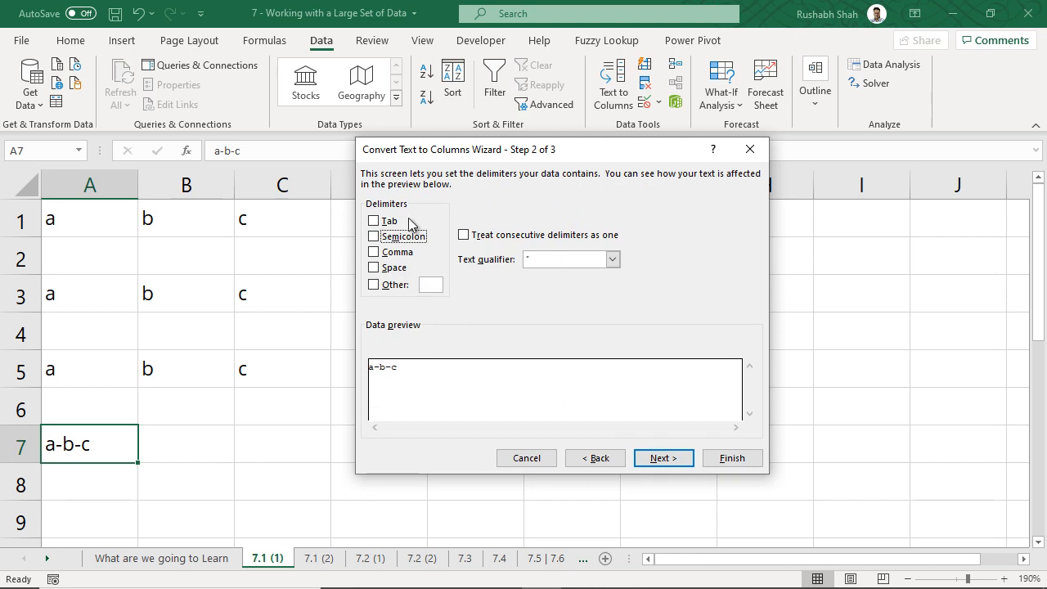
click(390, 288)
text(-)
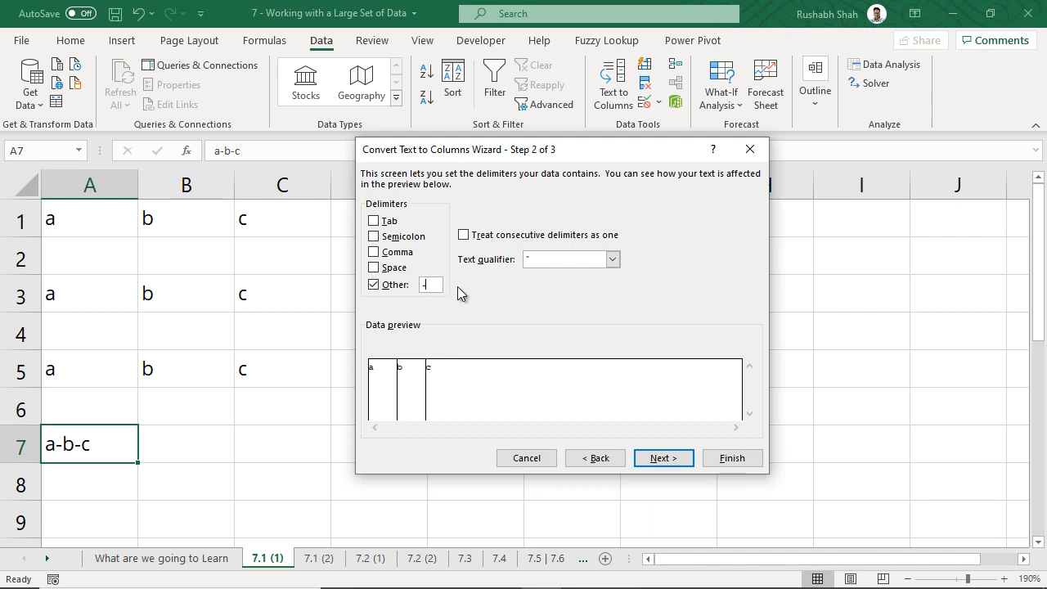
click(724, 460)
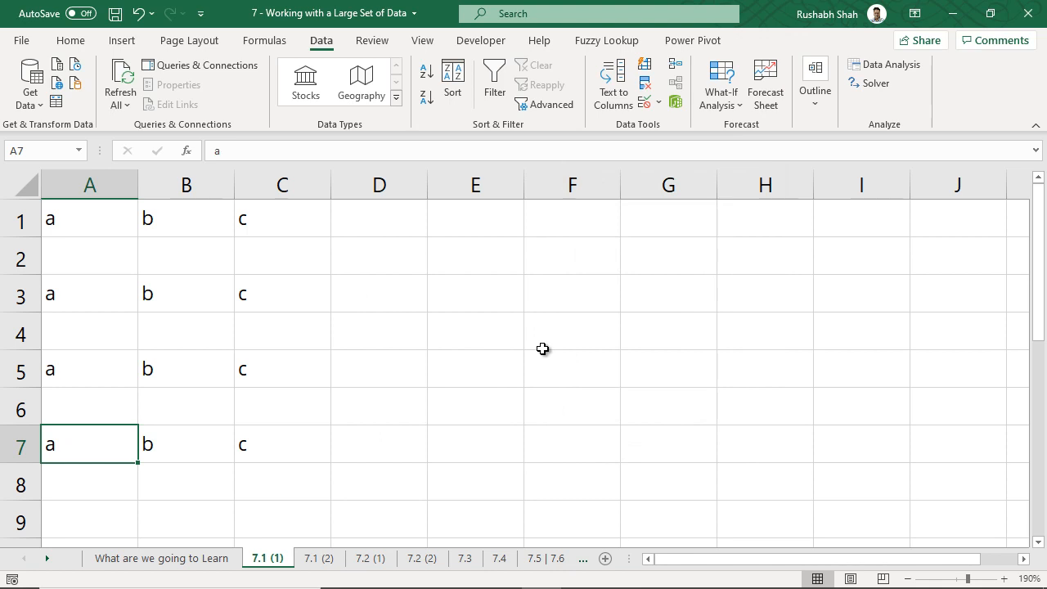
- Open sheet 7.1 (2) and examine the hyphens separating the fields of the customer record in cell A3
click(319, 560)
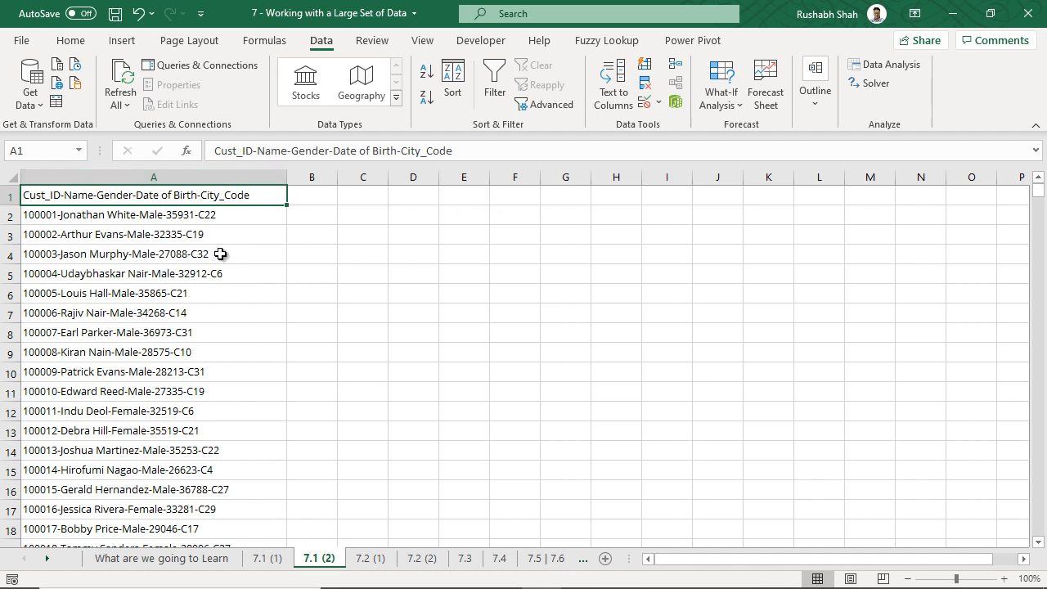
scroll(143, 263, up, 7)
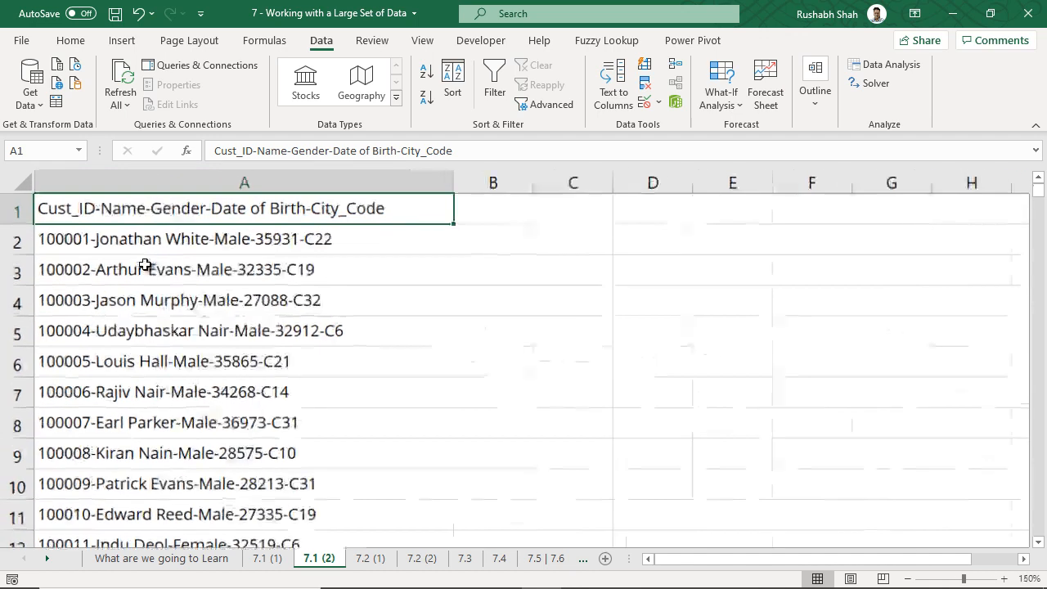
click(189, 278)
drag(188, 281, 175, 450)
click(128, 309)
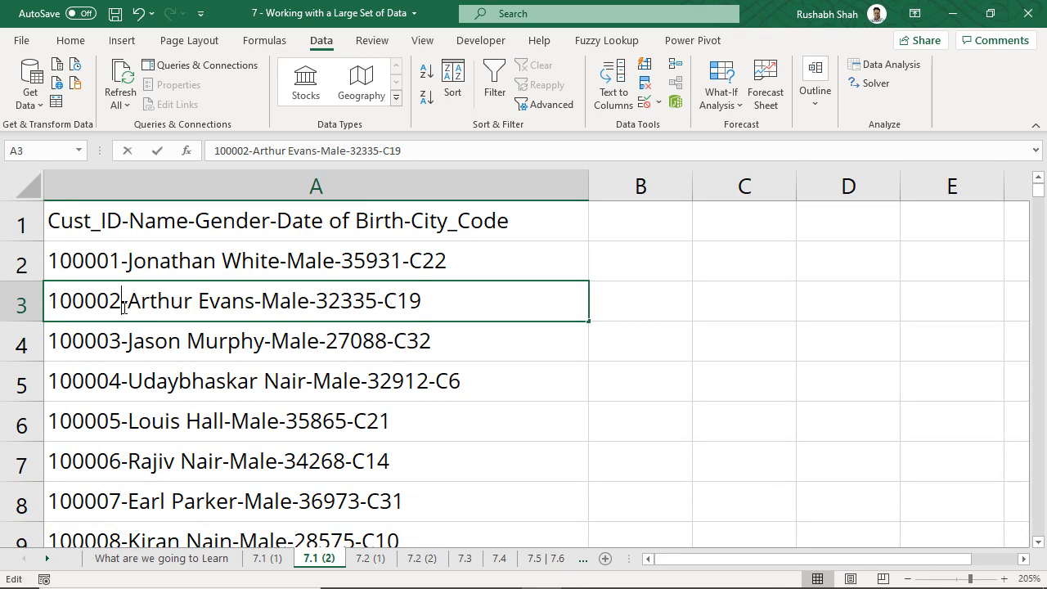
double_click(129, 301)
drag(128, 303, 122, 303)
drag(262, 303, 310, 303)
drag(385, 303, 378, 303)
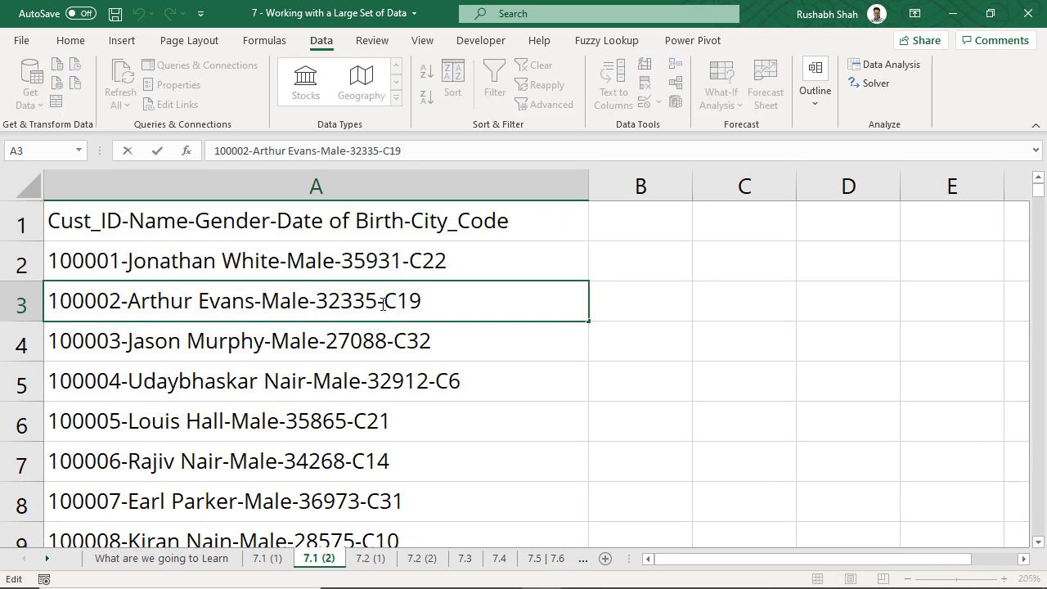
- Examine the hyphens separating the field names in header cell A1 and look through the records below
double_click(185, 222)
drag(130, 222, 122, 222)
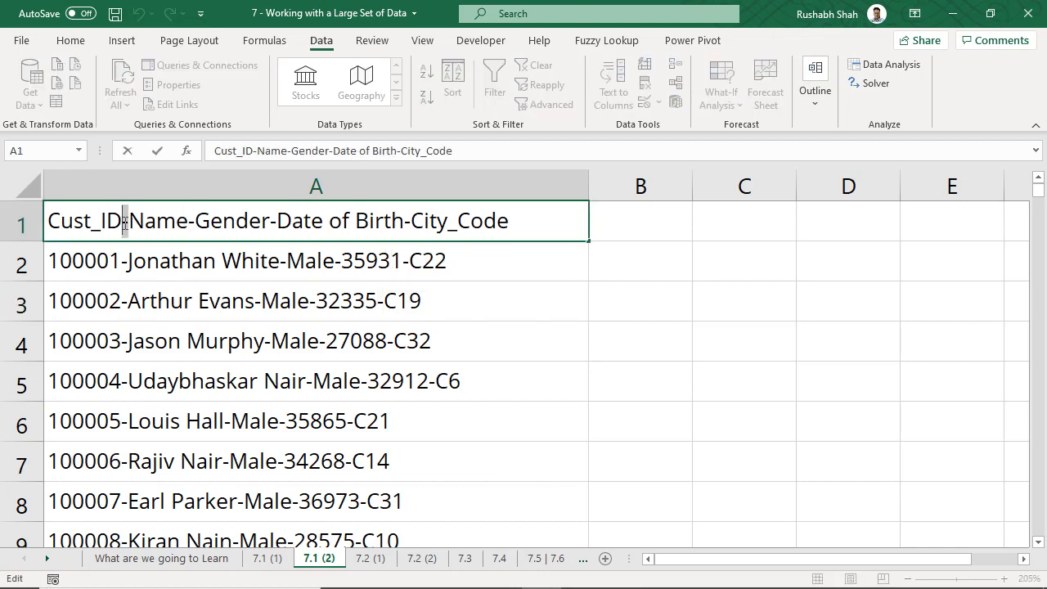
click(196, 230)
drag(196, 230, 190, 229)
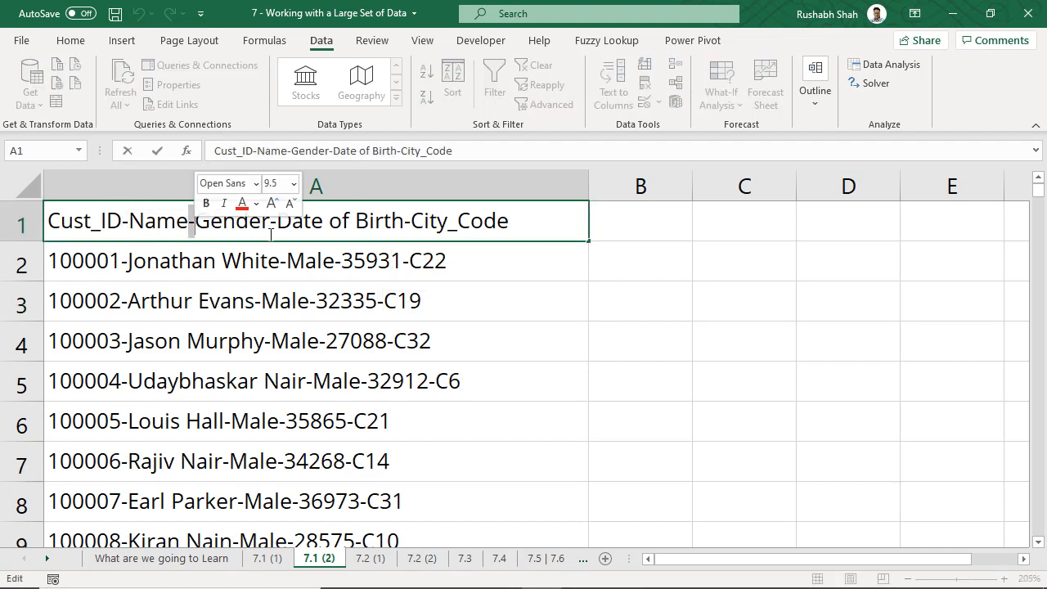
drag(277, 230, 270, 230)
drag(415, 230, 407, 230)
click(524, 229)
click(509, 289)
scroll(463, 274, down, 2)
scroll(463, 270, down, 3)
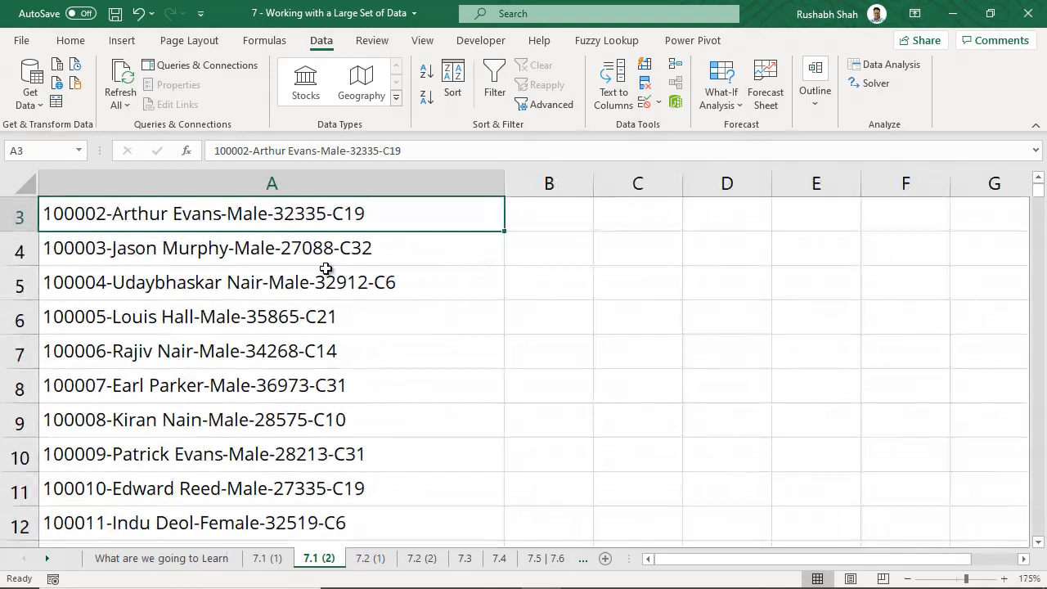
- Split all of column A into separate columns as delimited data, using the custom delimiter "-"
click(264, 180)
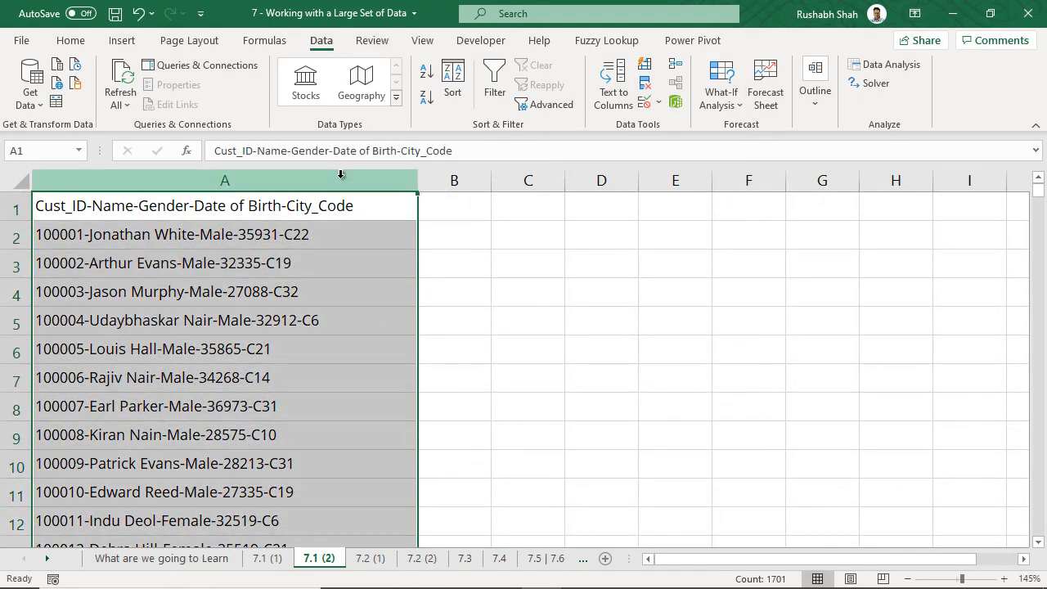
click(613, 93)
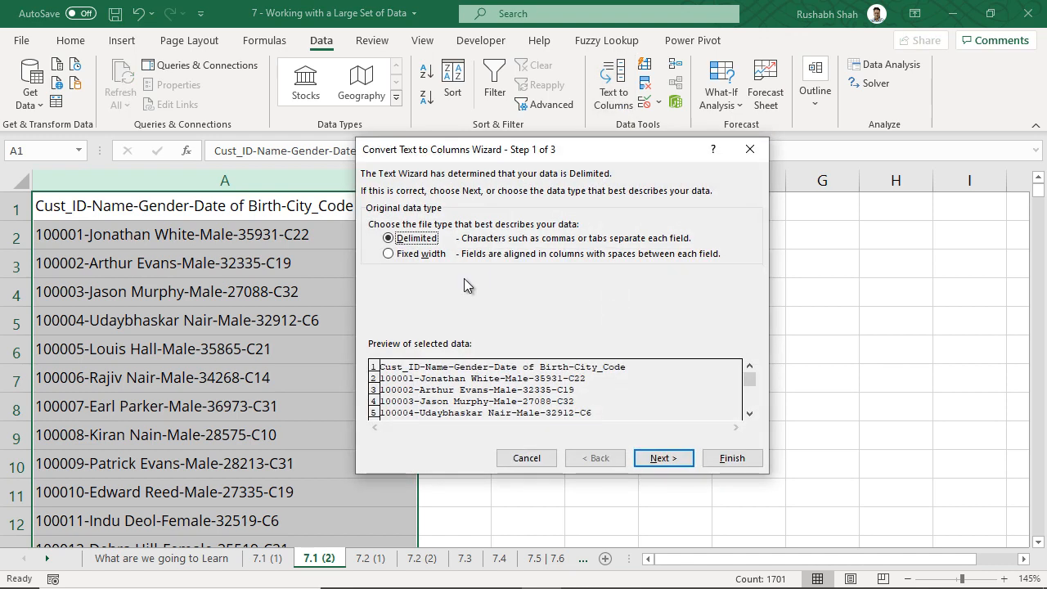
click(659, 457)
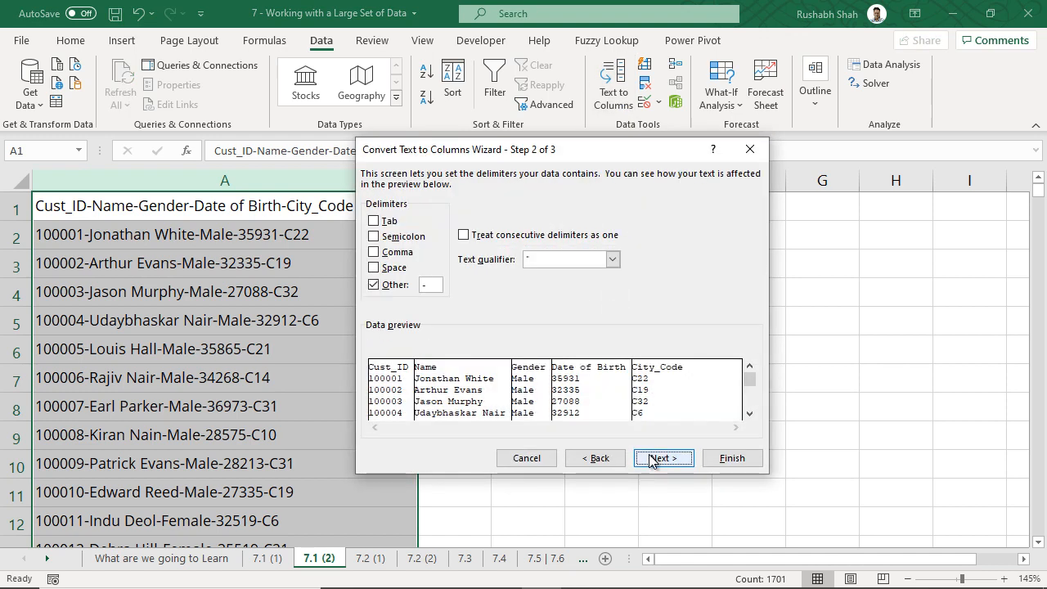
double_click(423, 284)
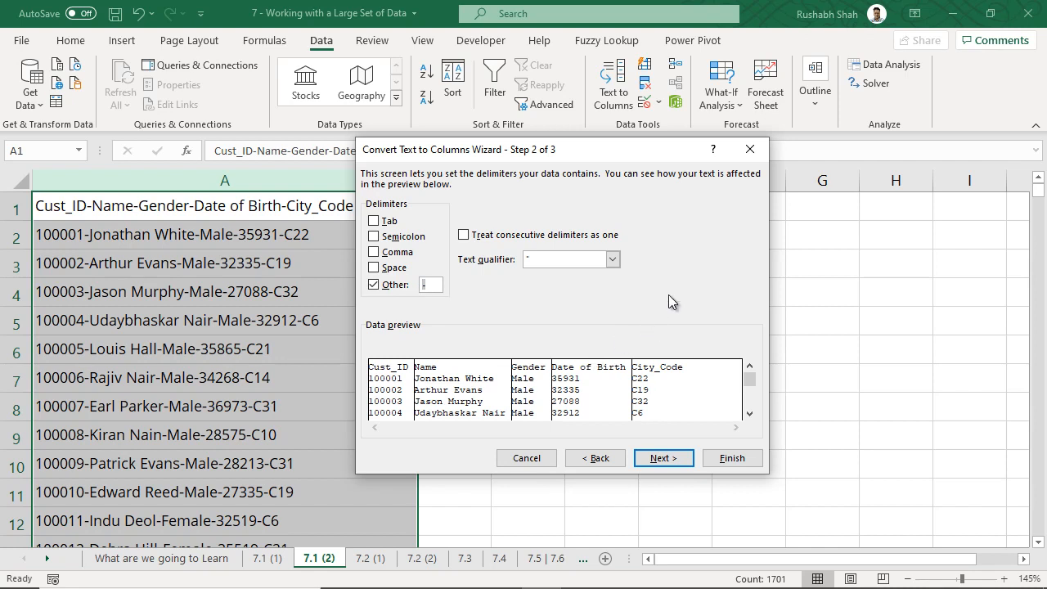
click(754, 464)
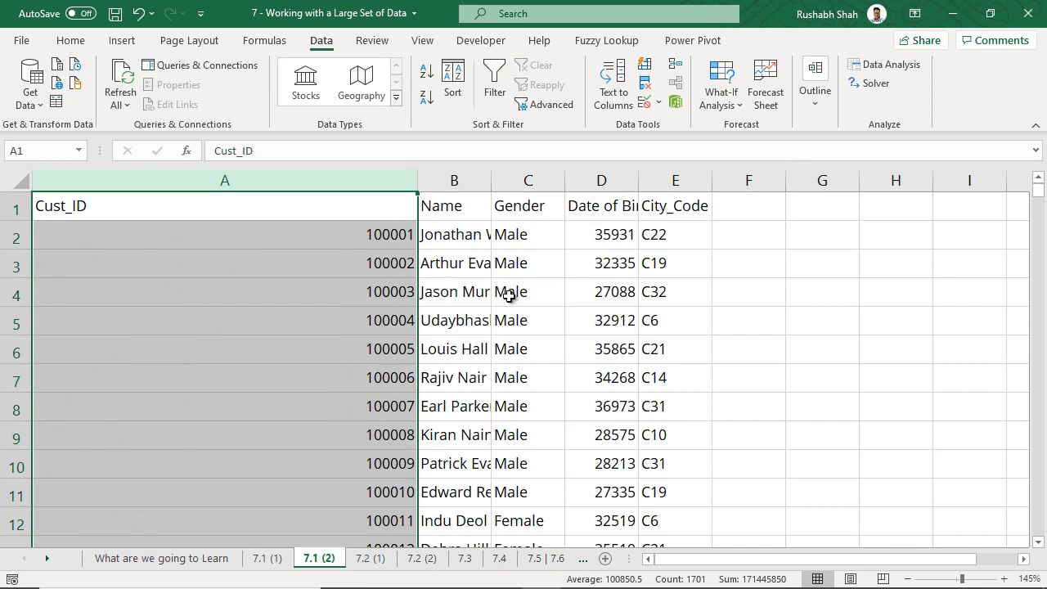
click(400, 212)
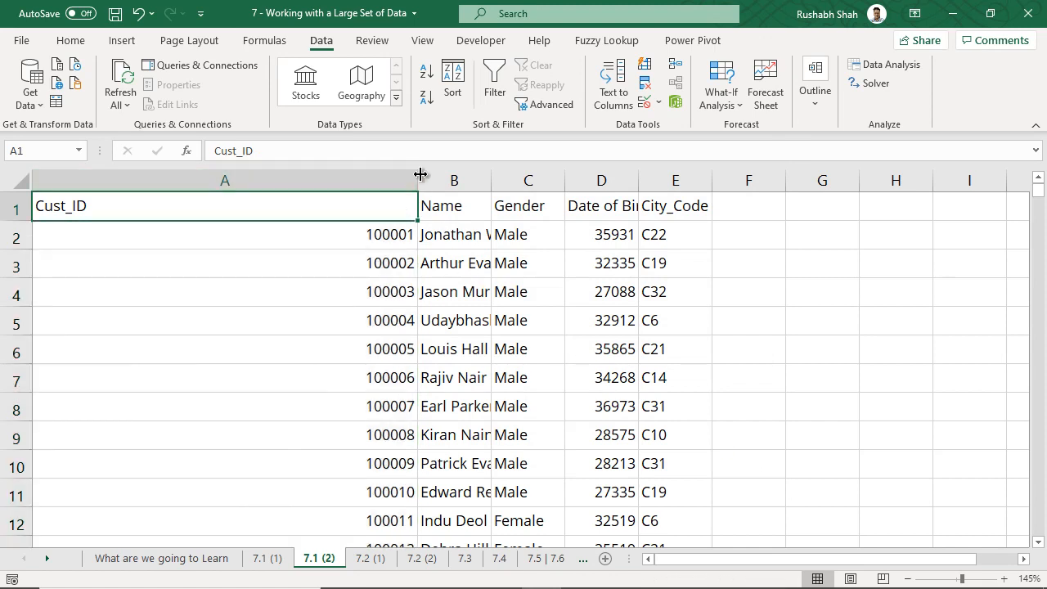
- Auto-fit the widths of columns A, B and D to their contents
double_click(417, 180)
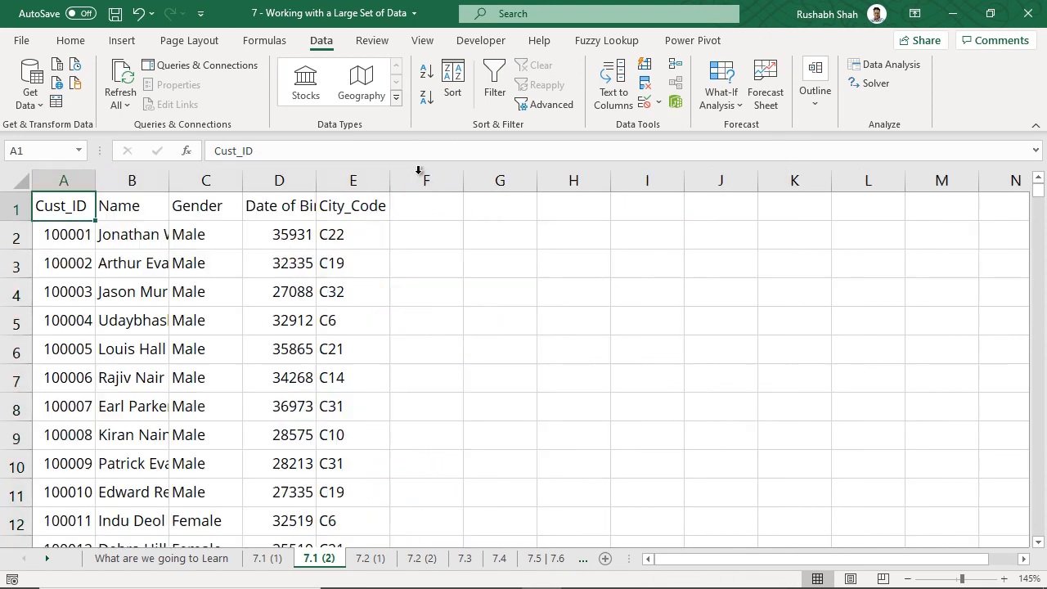
double_click(168, 174)
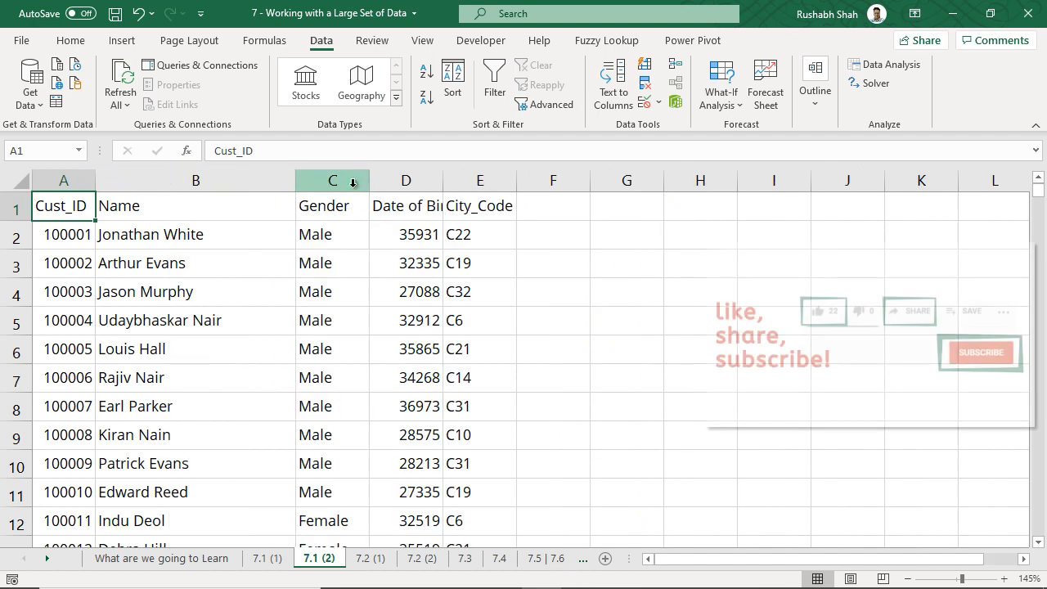
double_click(441, 180)
- Format all Date of Birth values from cell D2 down as dates in the dd-mmm-yy style
drag(443, 238, 446, 299)
key(ctrl+shift+Down)
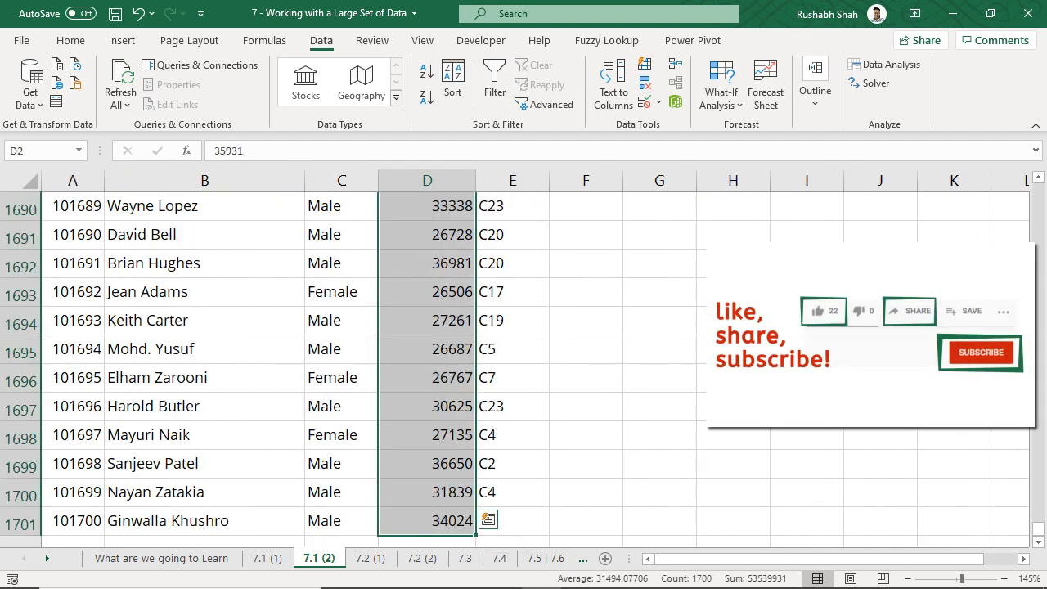
key(ctrl+BackSpace)
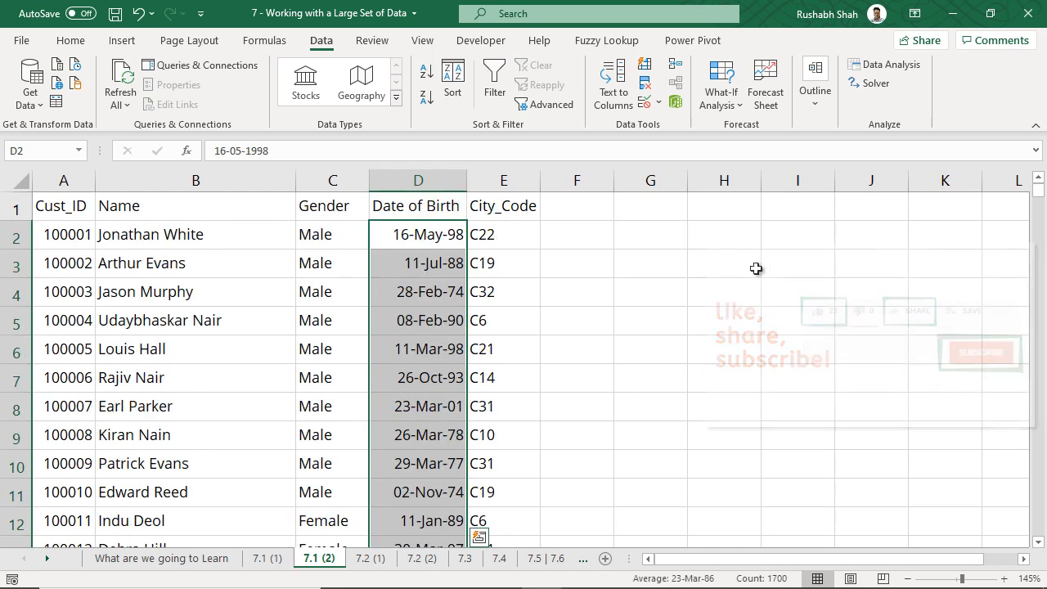
- Make the header cells A1:E1 bold
click(254, 208)
drag(77, 205, 496, 206)
key(ctrl+b)
click(90, 206)
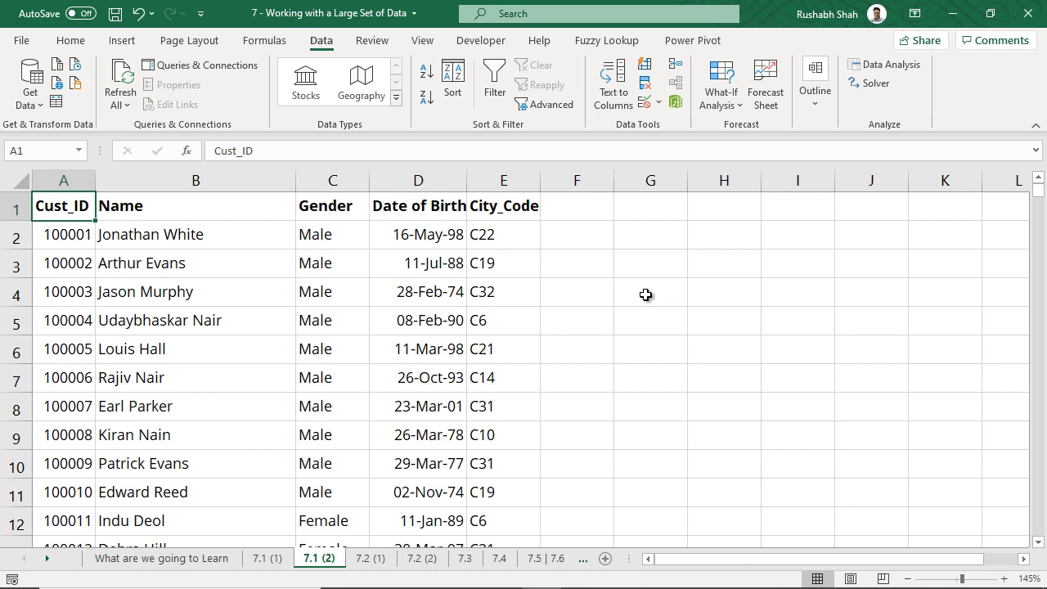
- Review the Sorting topic on the What are we going to Learn sheet and open sheet 7.2 (1)
click(206, 559)
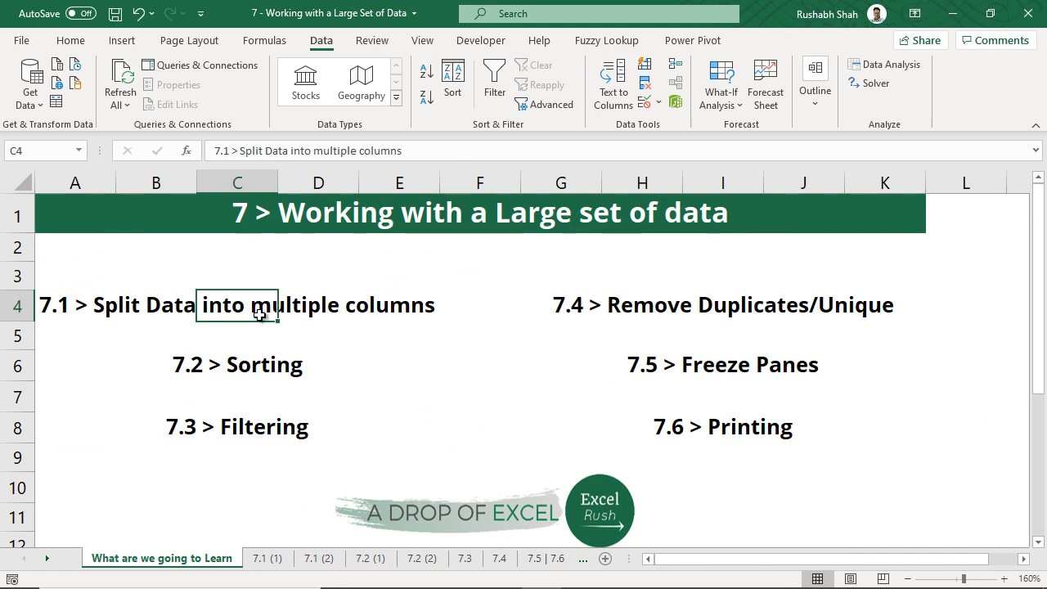
click(239, 363)
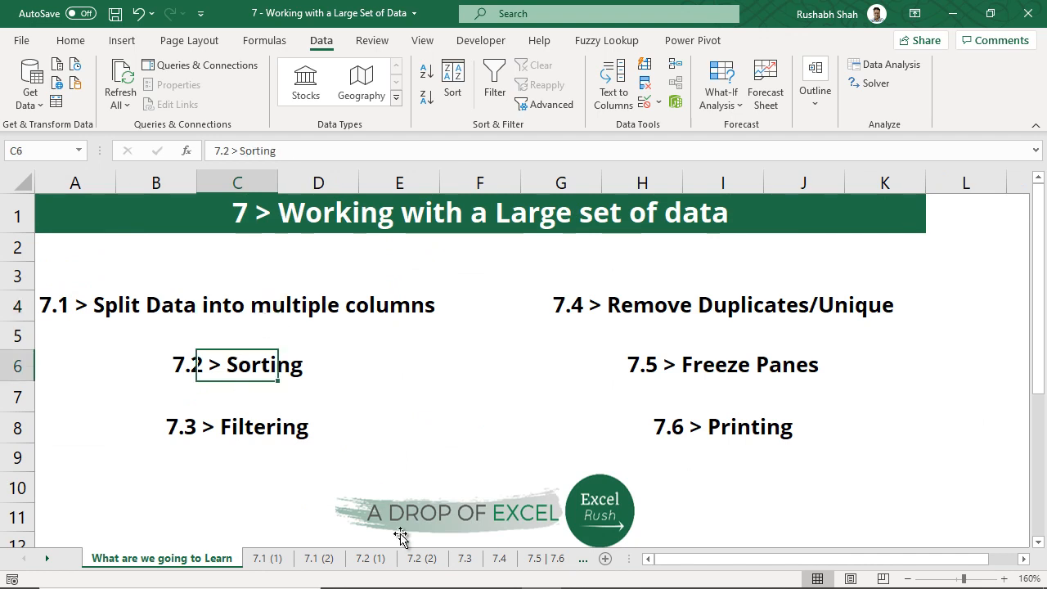
click(371, 558)
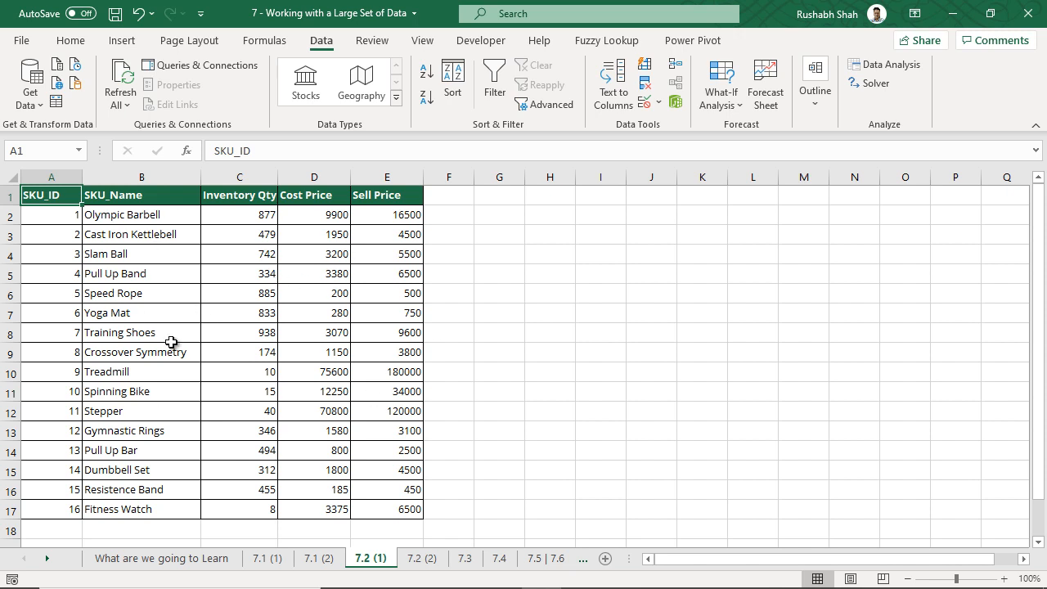
- Examine the SKU_Name, Cost Price and Sell Price columns of the product table
drag(163, 217, 161, 508)
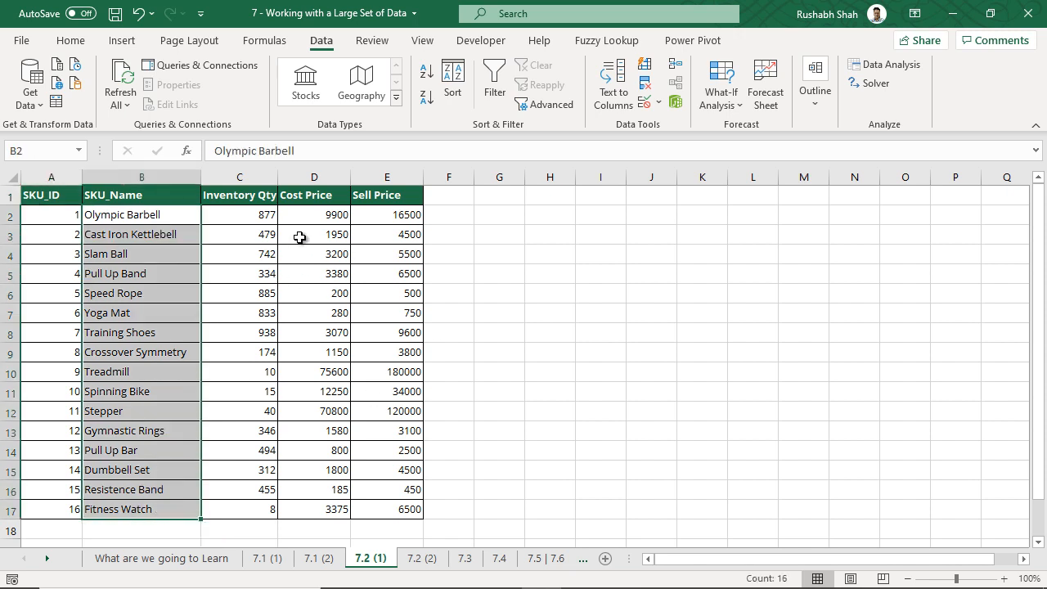
drag(314, 214, 314, 430)
drag(387, 214, 387, 430)
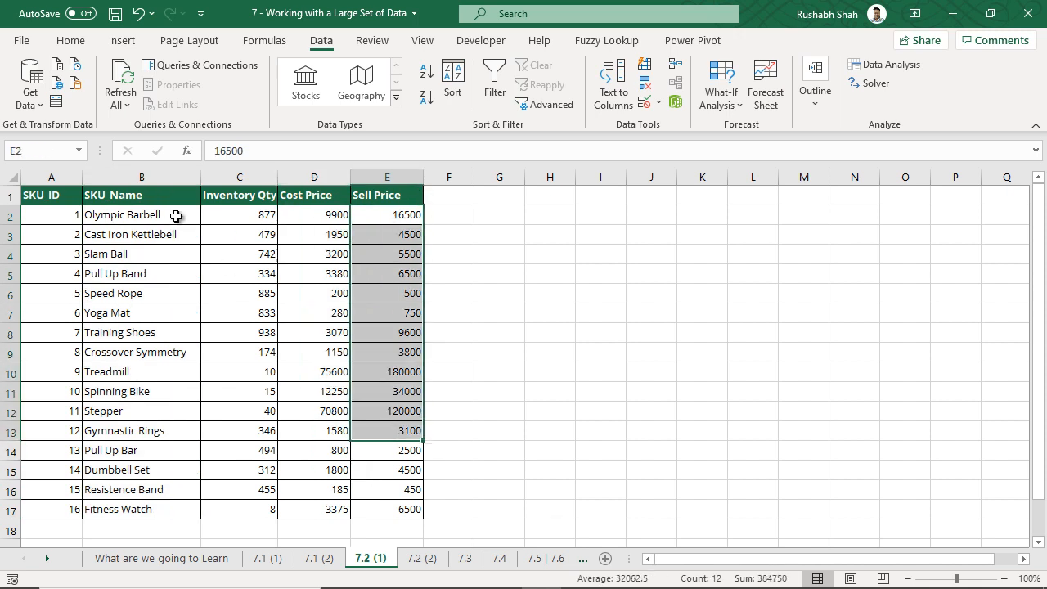
key(ctrl+Home)
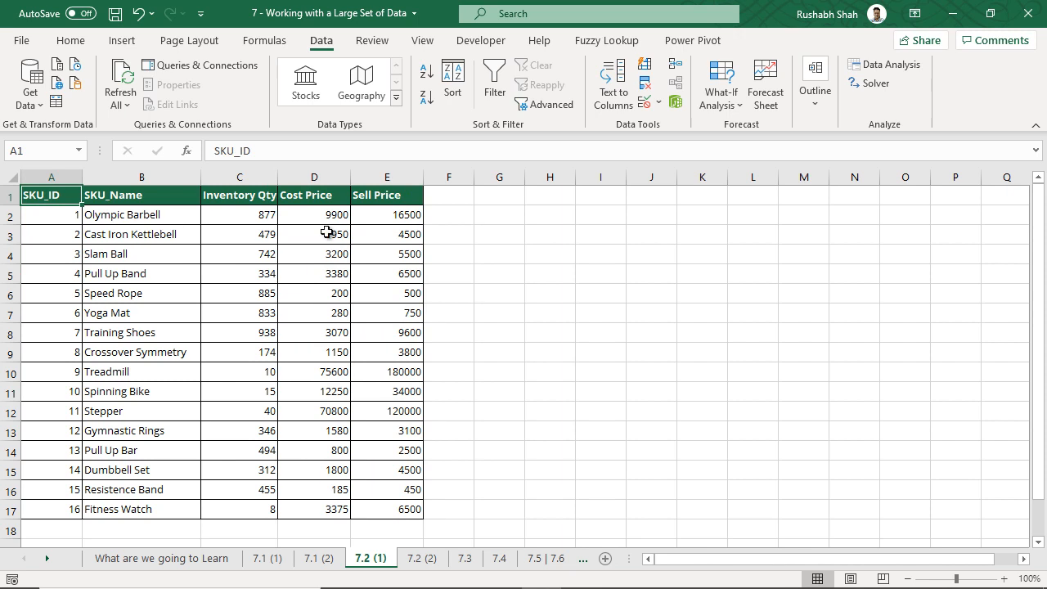
- Sort the product table by Sell Price from largest to smallest
click(383, 217)
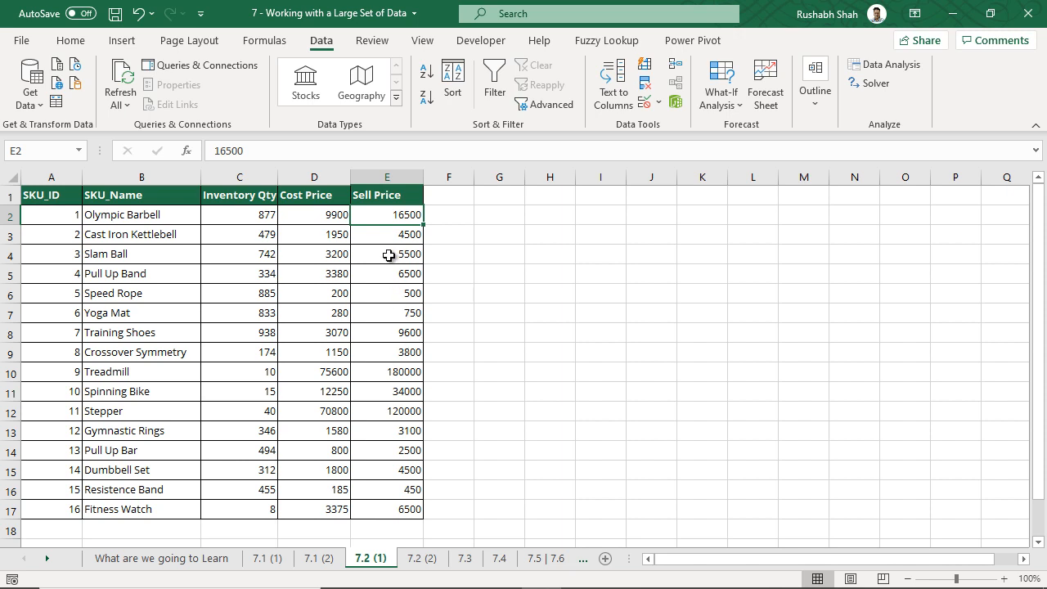
click(376, 196)
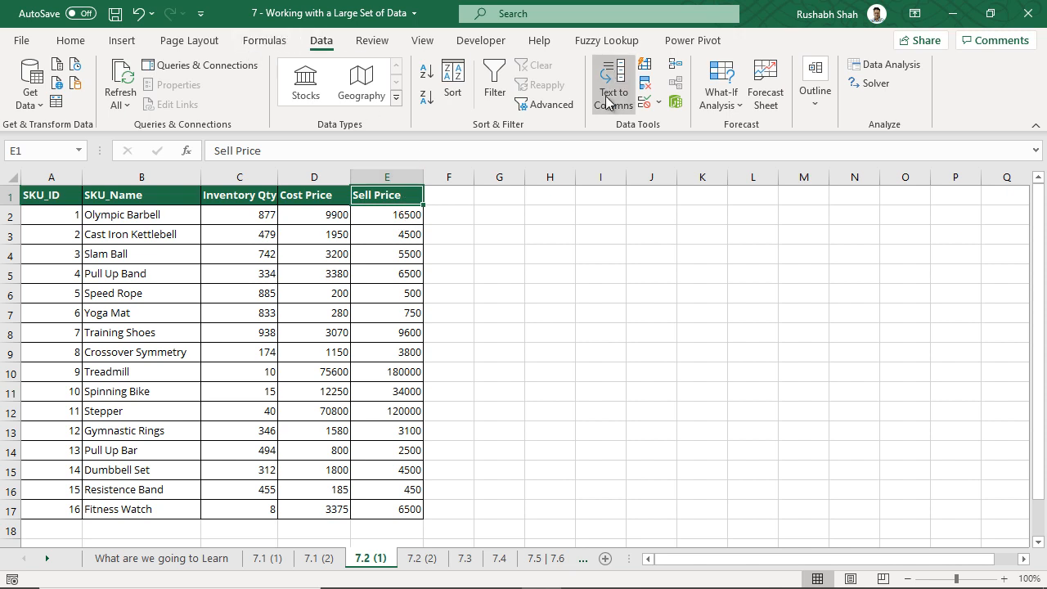
click(425, 102)
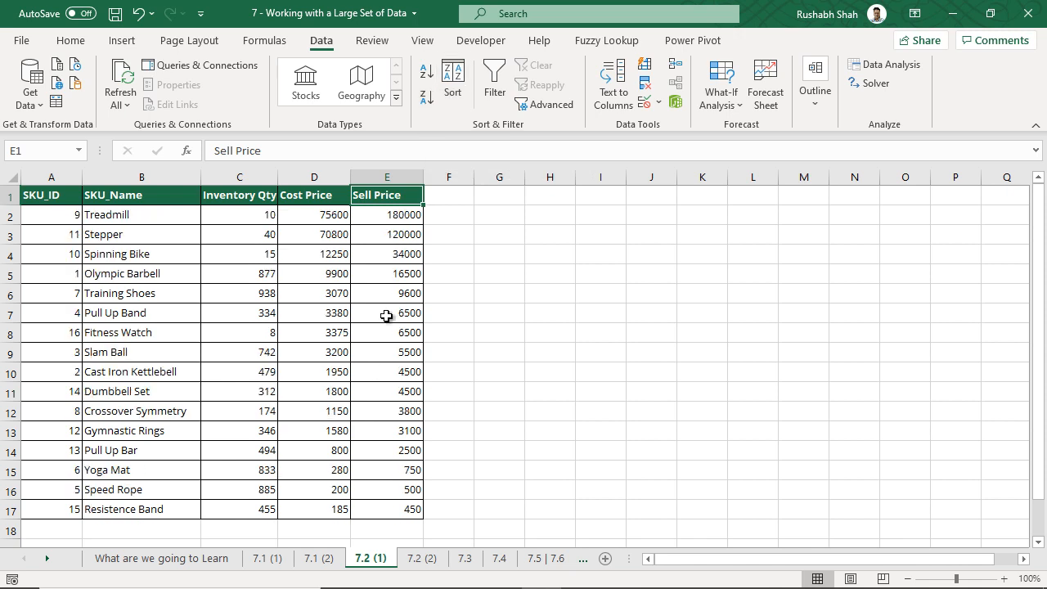
- Check the sorted Sell Price column and re-sort the product table by Sell Price from smallest to largest
drag(409, 222, 386, 508)
click(406, 215)
click(406, 215)
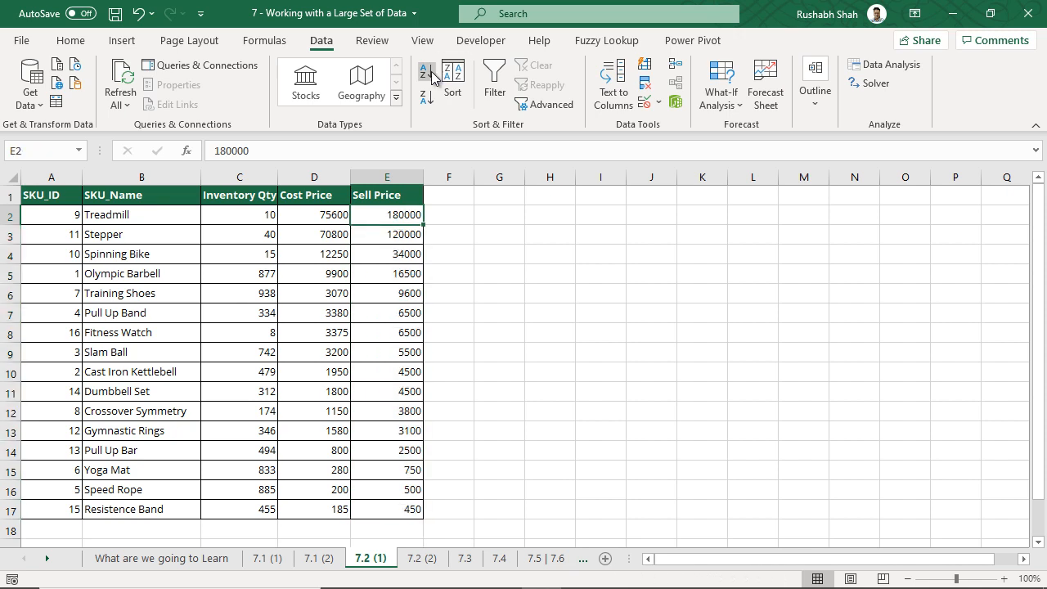
click(401, 196)
click(426, 72)
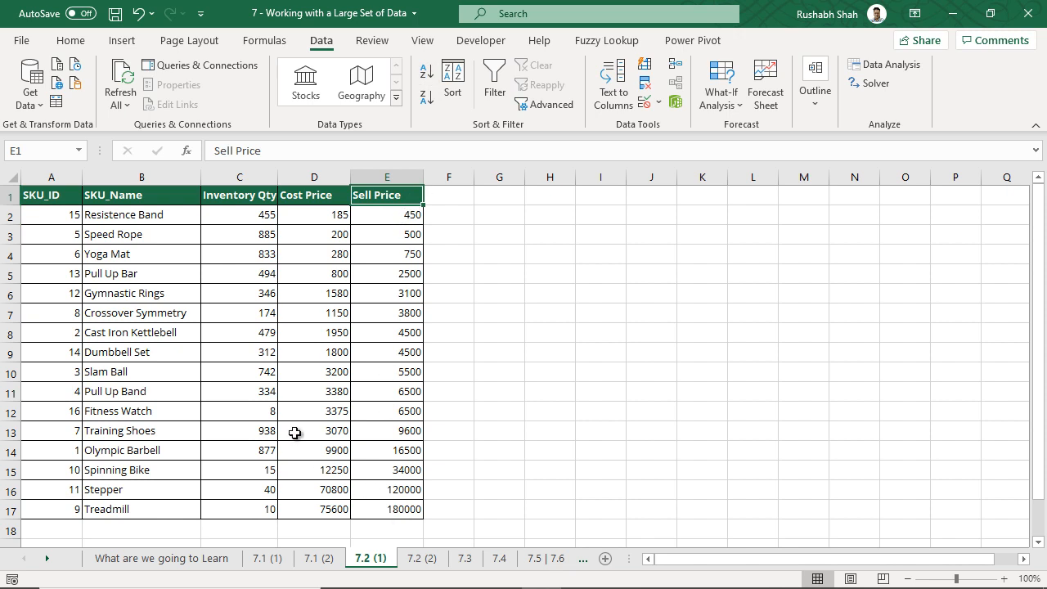
- Sort the product table by SKU_Name from A to Z, followed by a sort from Z to A
click(171, 217)
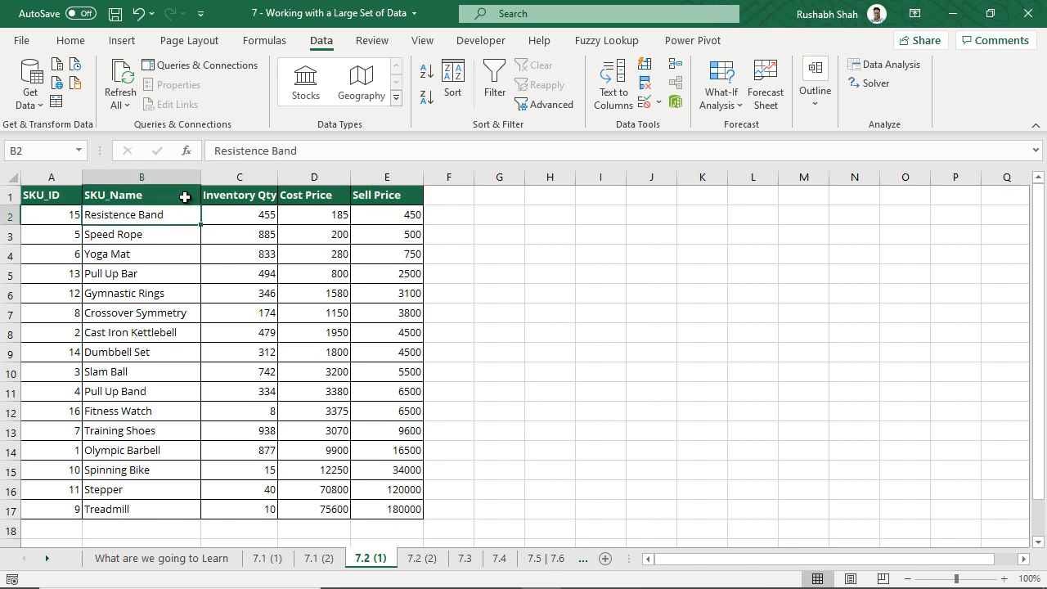
click(193, 198)
click(427, 77)
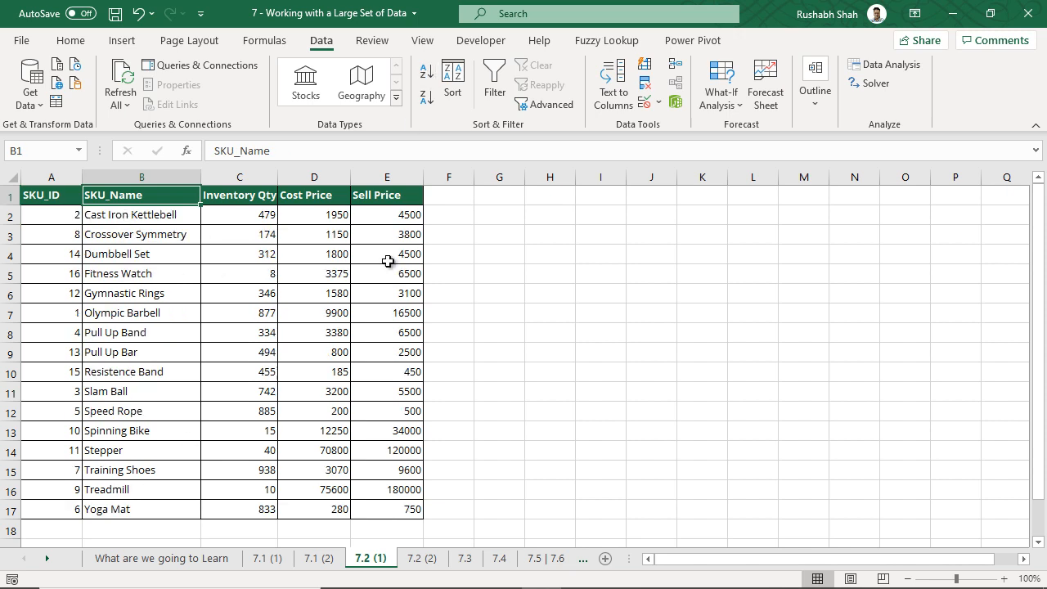
click(427, 97)
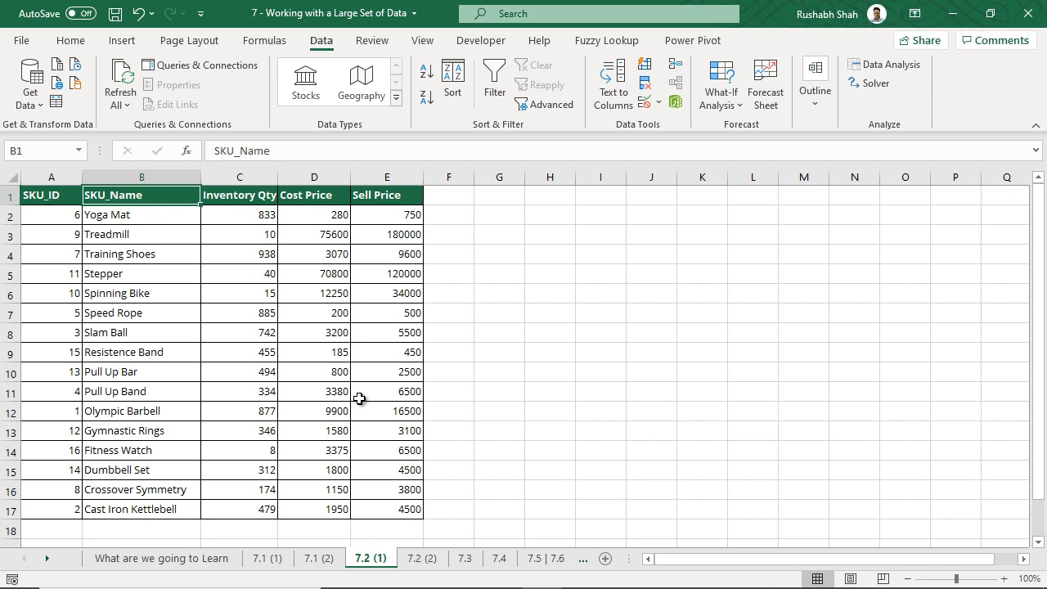
- Open sheet 7.2 (2) and examine the Country, Gender, City and SKU_Name columns of the sales data
click(422, 559)
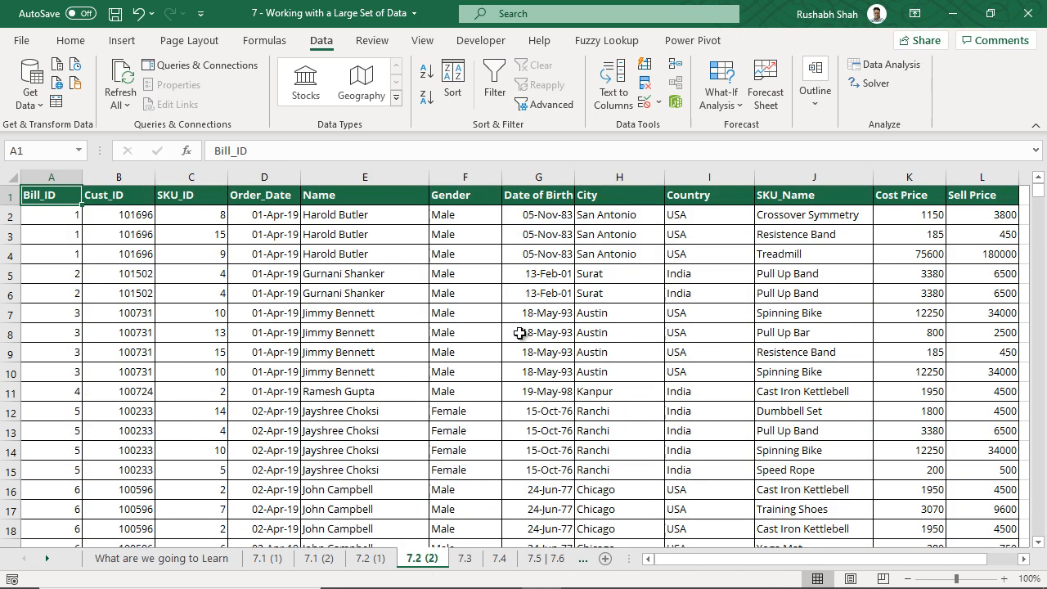
drag(689, 565, 655, 563)
click(697, 203)
key(ctrl+space)
click(439, 172)
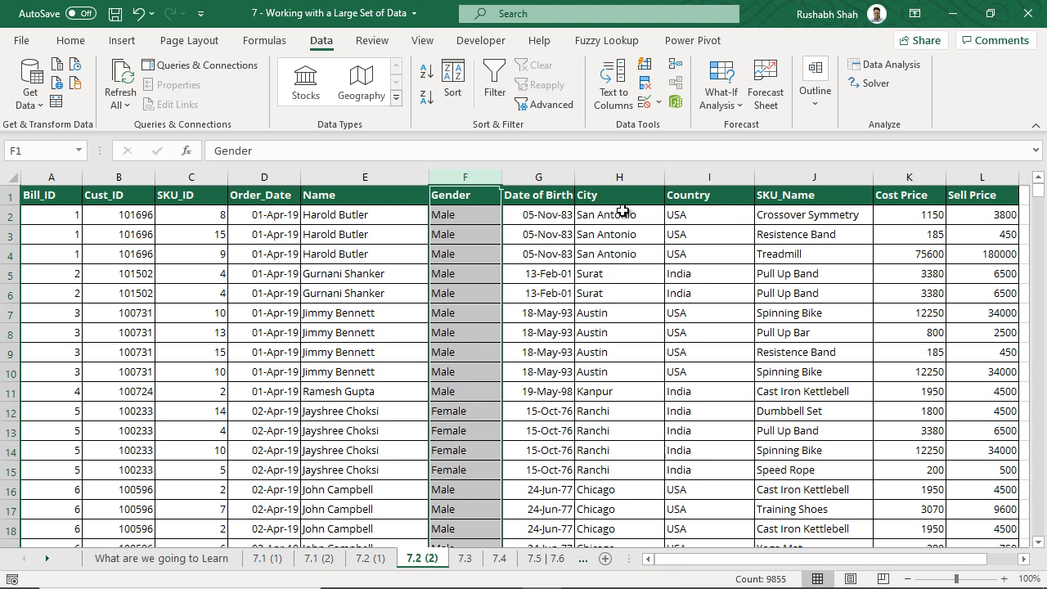
click(630, 177)
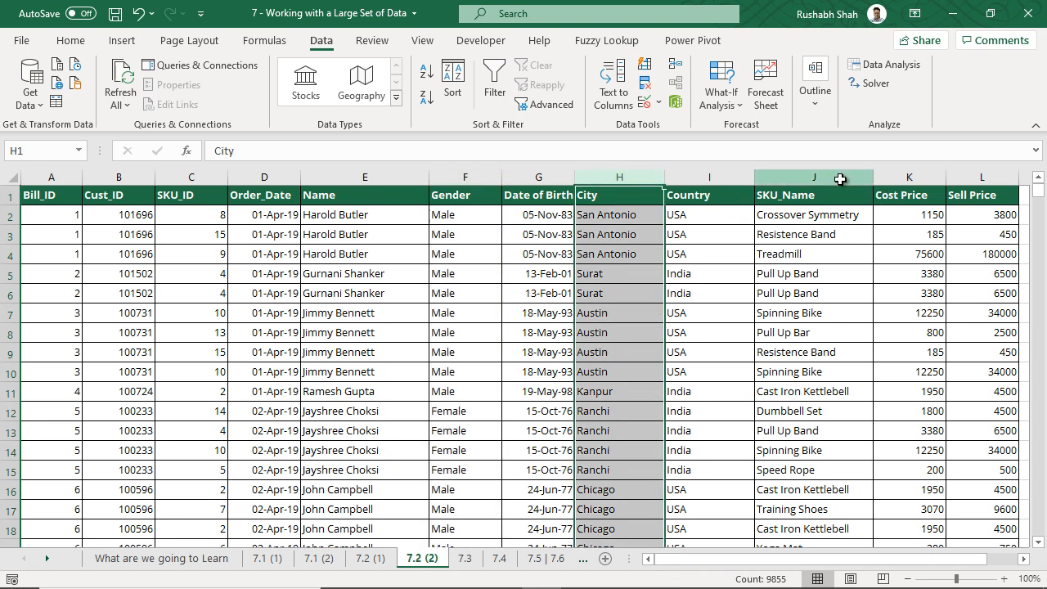
click(867, 177)
- Start a custom sort of the sales data with Country, A to Z, as the first sort level
click(616, 298)
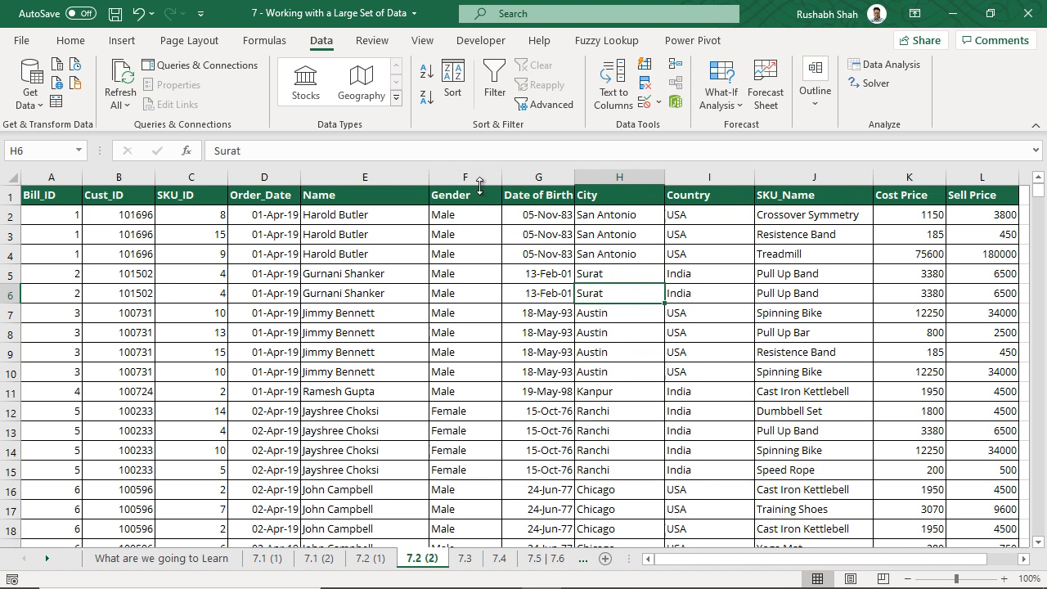
click(456, 92)
drag(521, 217, 332, 298)
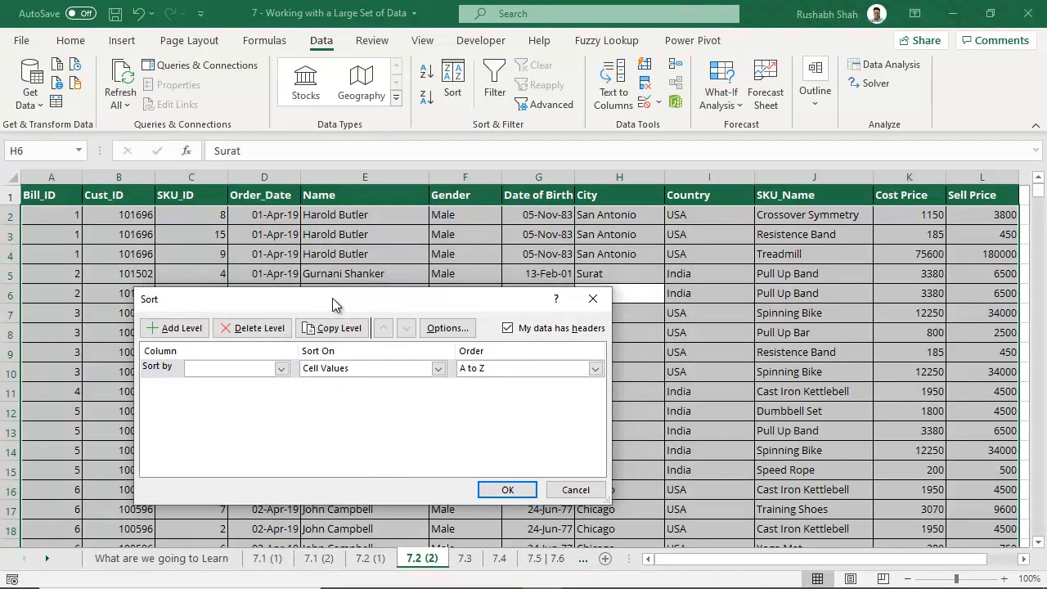
click(263, 369)
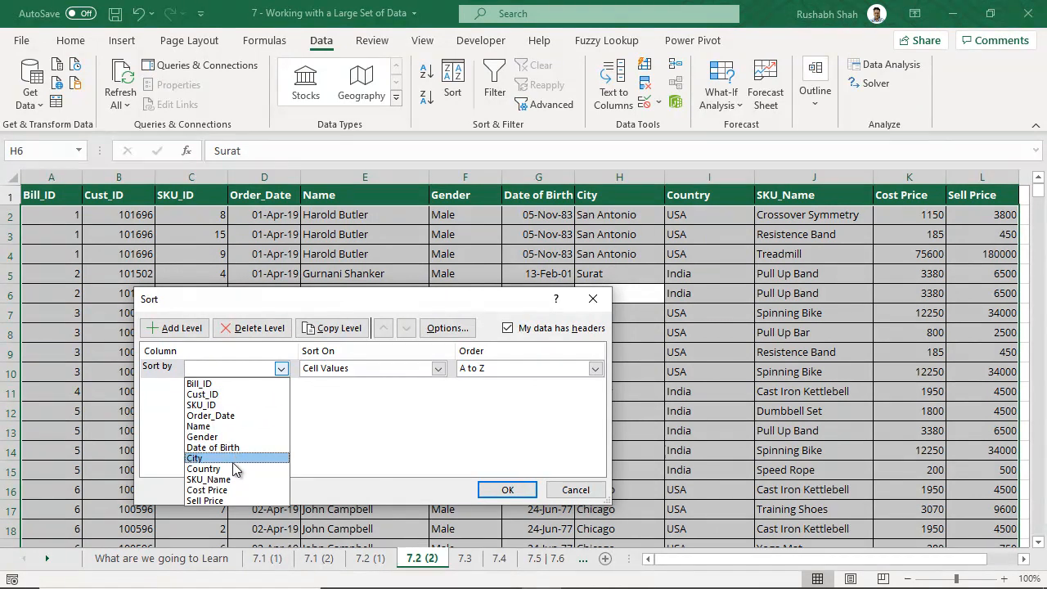
click(235, 459)
click(280, 368)
click(245, 468)
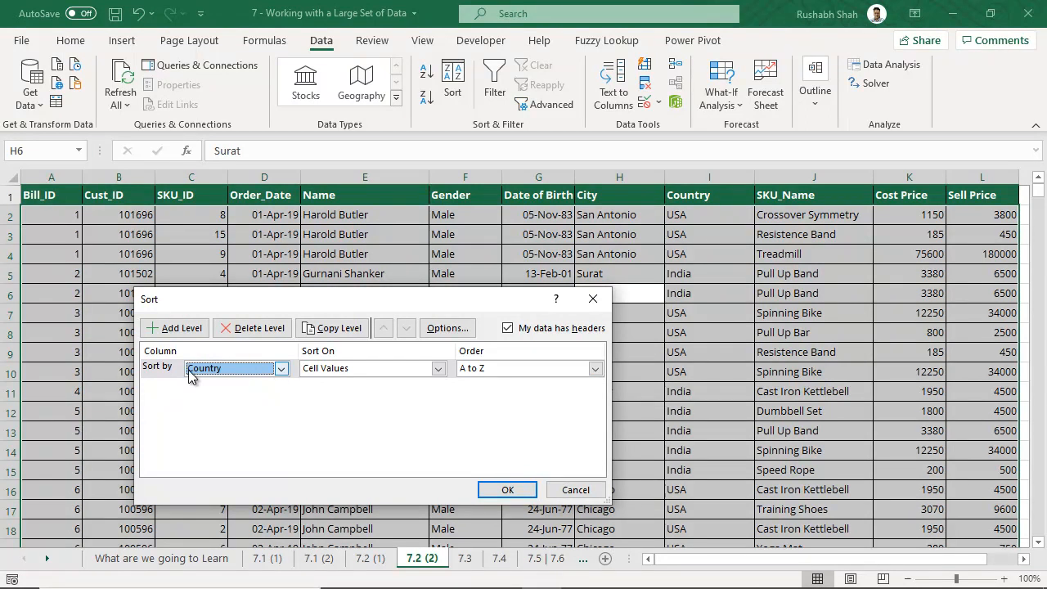
- Add a second sort level by City in A to Z order
click(175, 327)
click(219, 387)
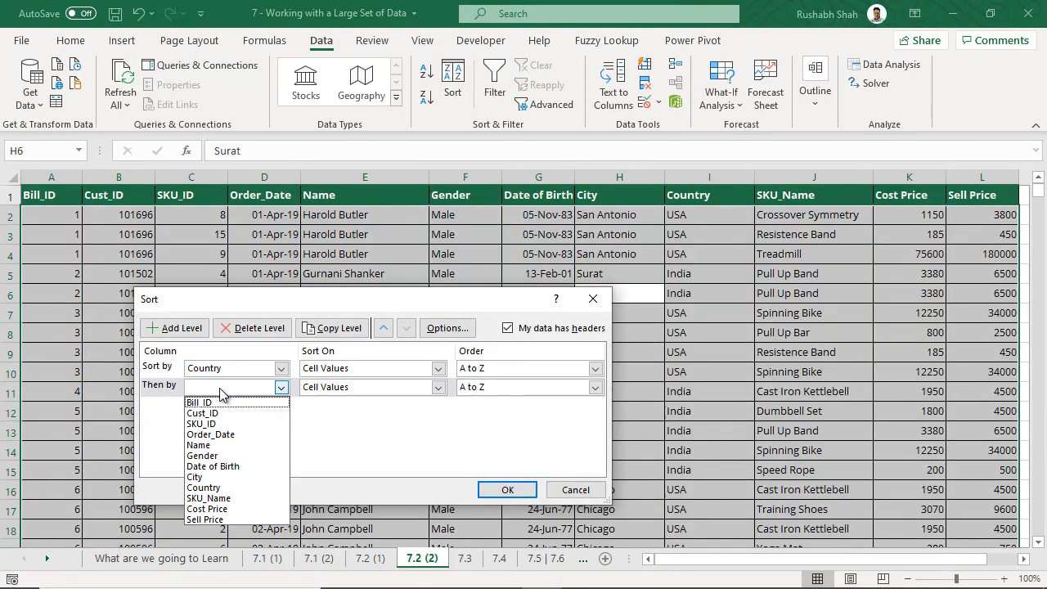
click(204, 477)
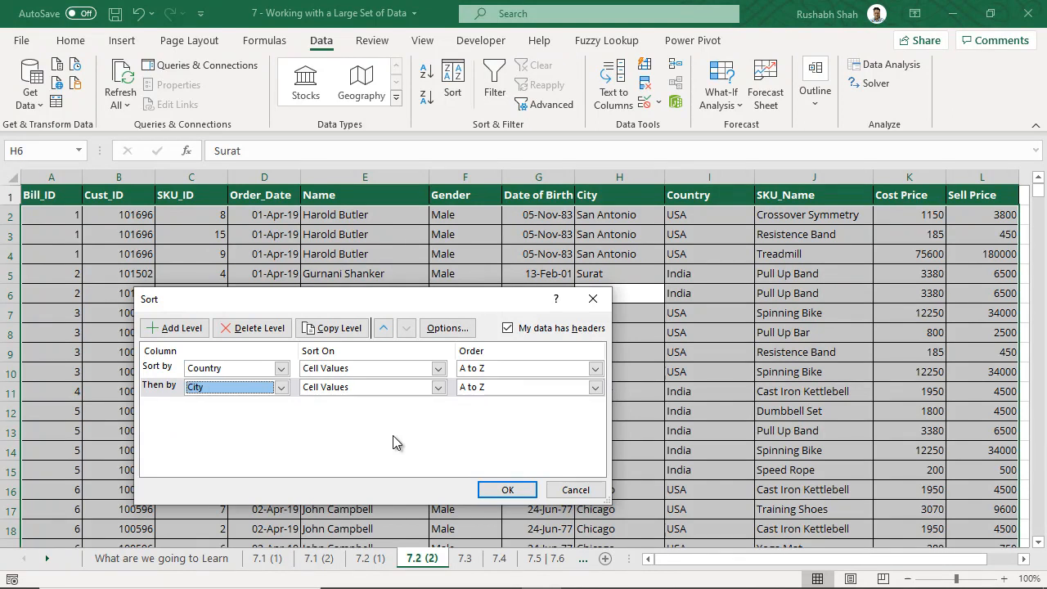
- Add a third sort level by Sell Price in Largest to Smallest order and apply the sort
click(175, 328)
click(258, 406)
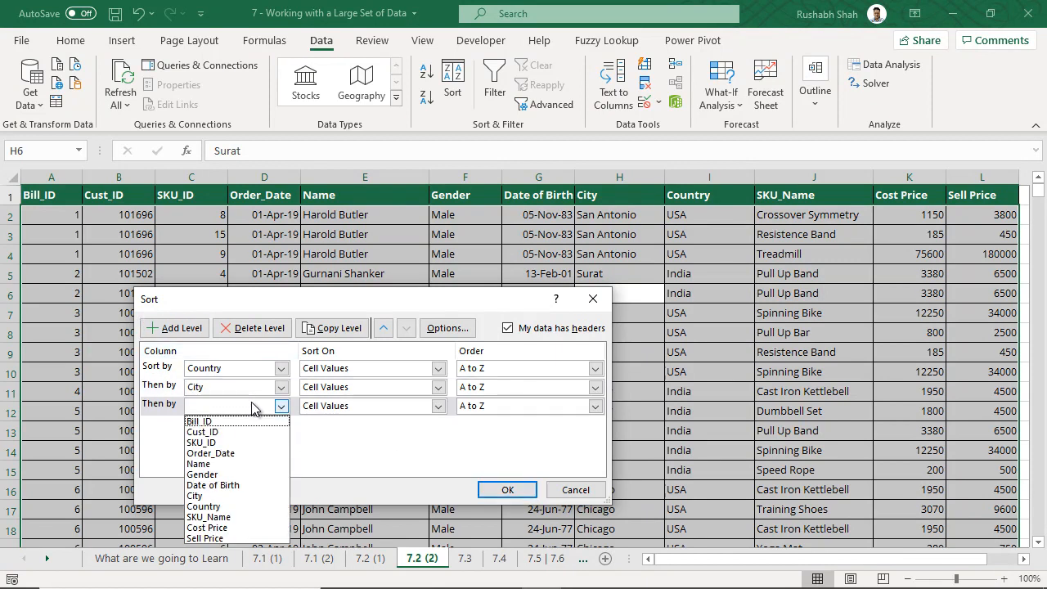
click(236, 538)
click(491, 406)
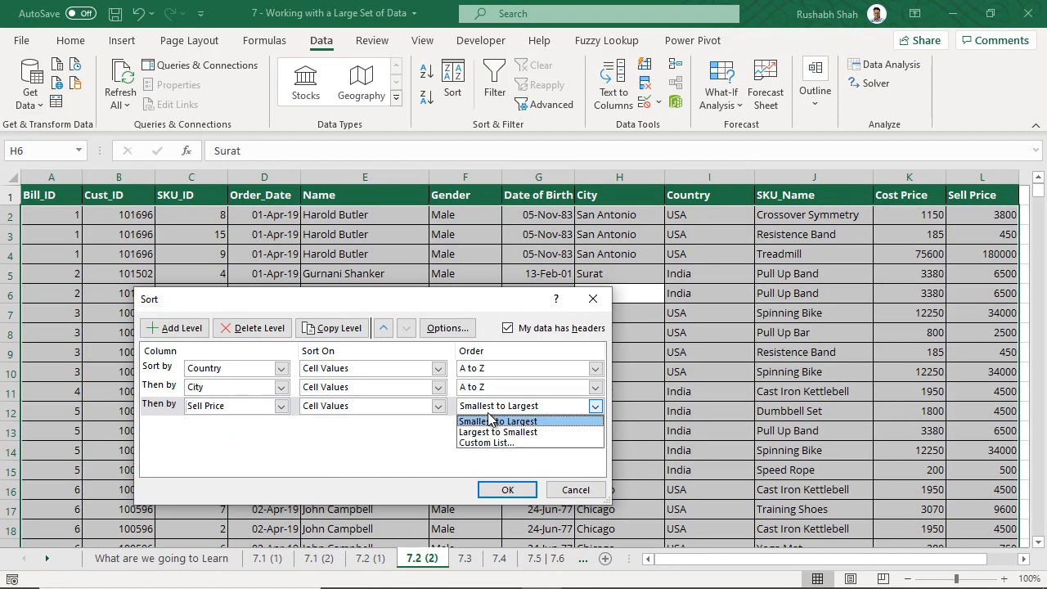
click(537, 431)
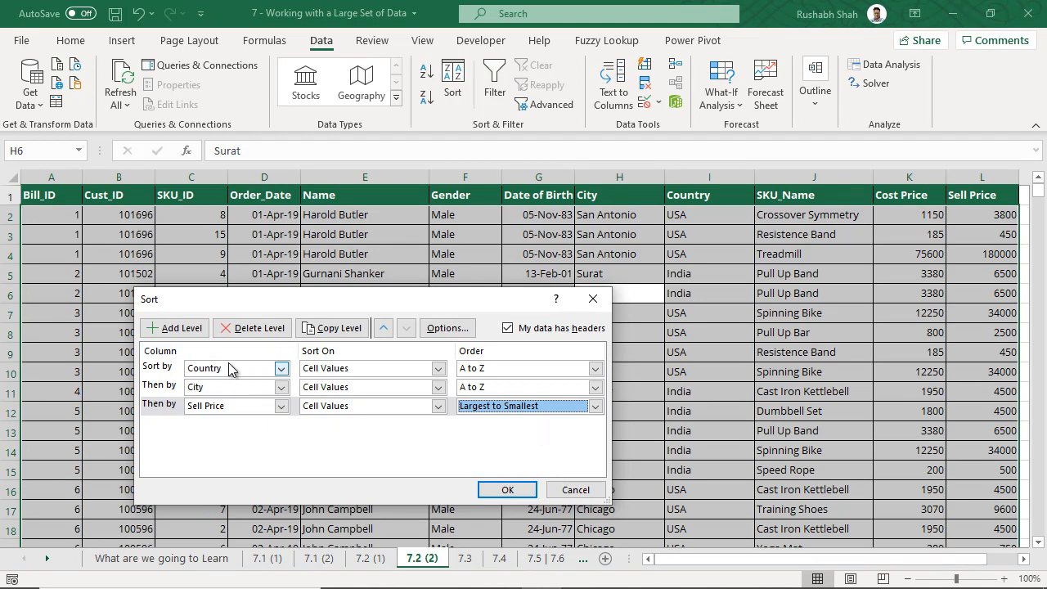
click(504, 490)
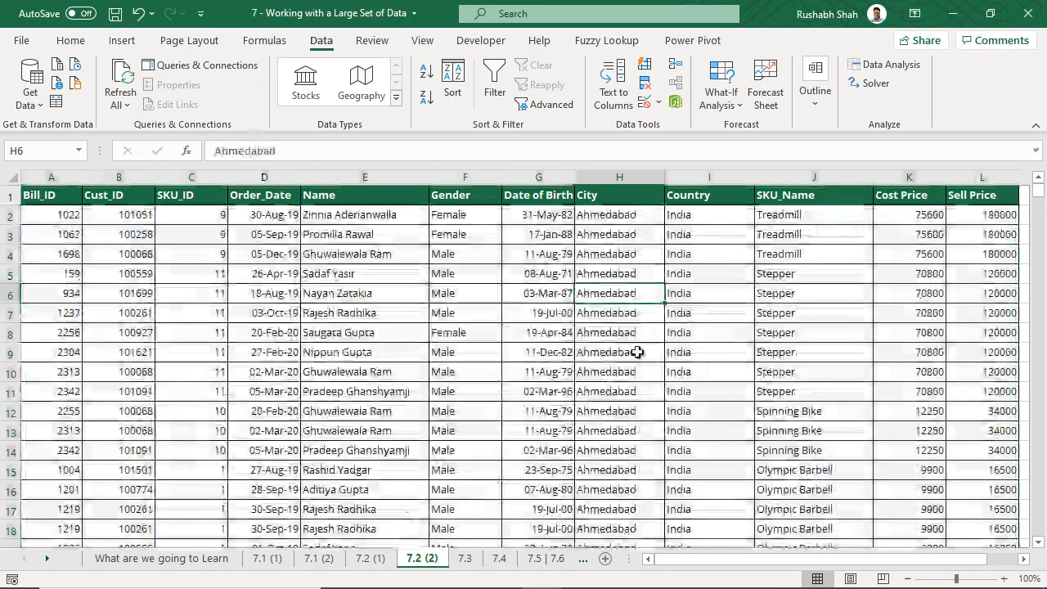
- Look through the sorted rows, checking the order of the Country, City and Sell Price columns
click(703, 212)
drag(703, 213, 705, 501)
click(710, 371)
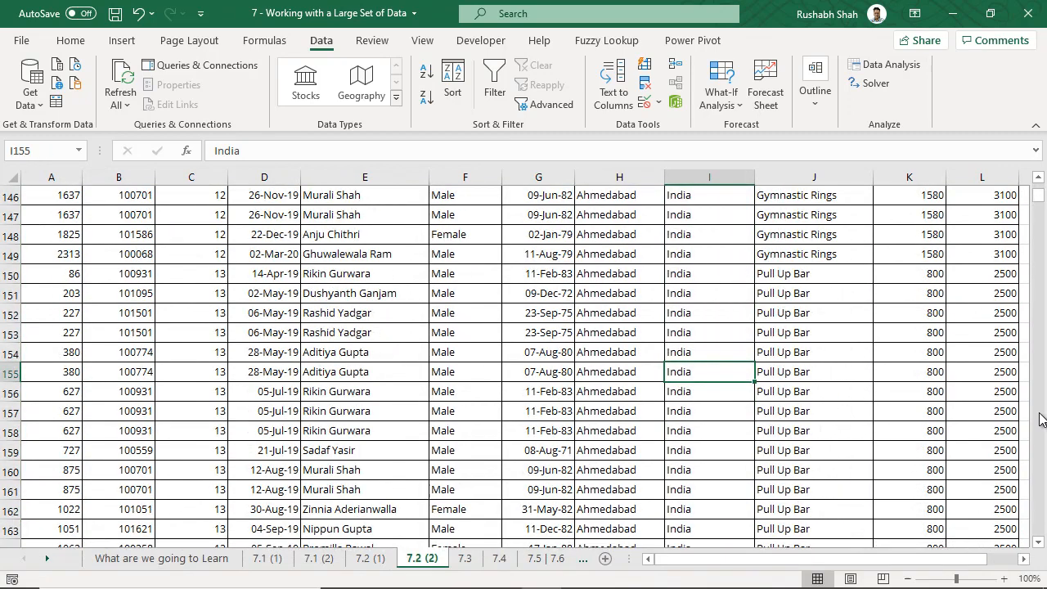
scroll(724, 343, up, 4)
scroll(724, 344, up, 20)
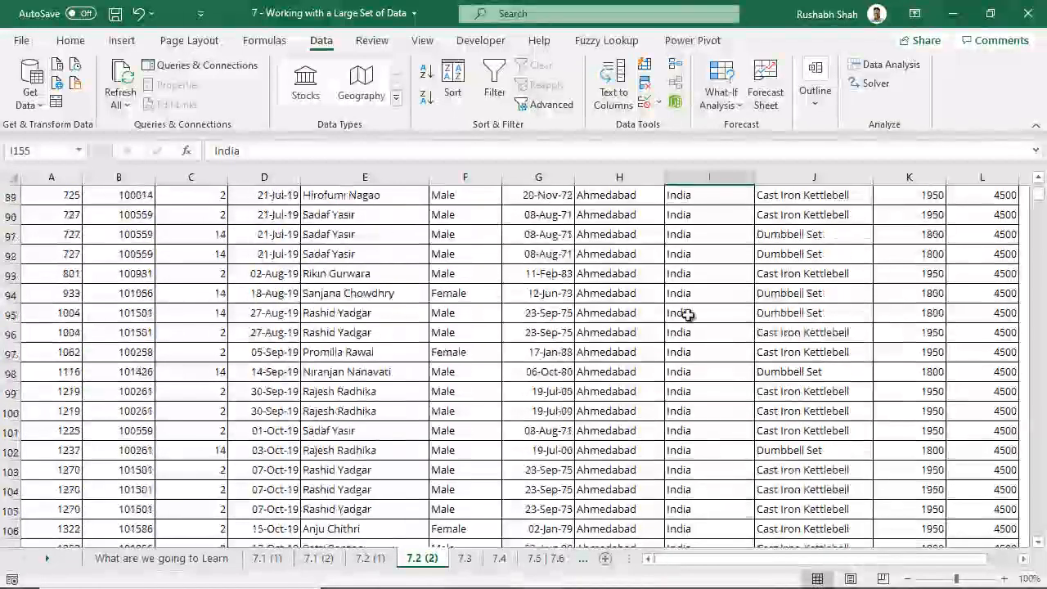
scroll(675, 298, up, 13)
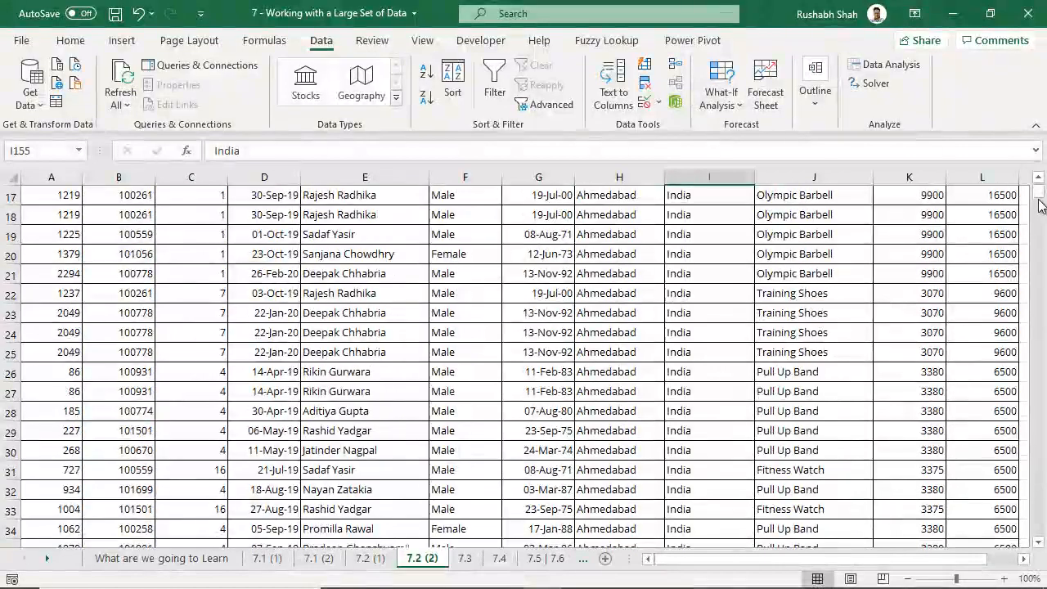
- Examine the sorted rows from Ahmedabad to Bangalore, checking how Sell Price is ordered within each city
mouse_move(1039, 192)
mouse_down()
mouse_move(1043, 251)
mouse_move(1039, 184)
mouse_up()
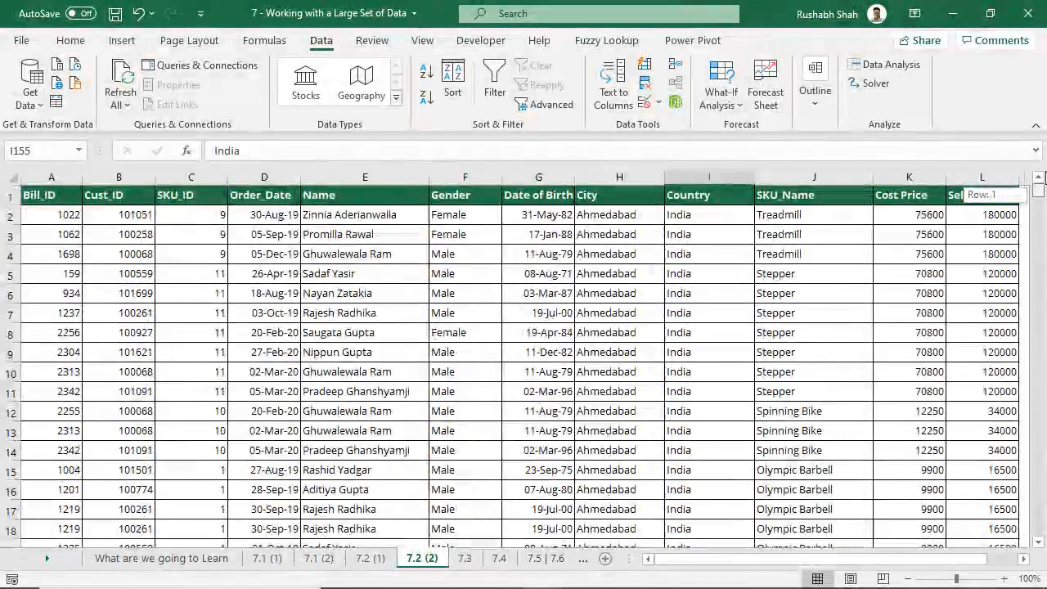
drag(660, 218, 646, 273)
drag(999, 218, 973, 423)
scroll(974, 316, down, 2)
scroll(975, 314, down, 3)
scroll(975, 311, down, 3)
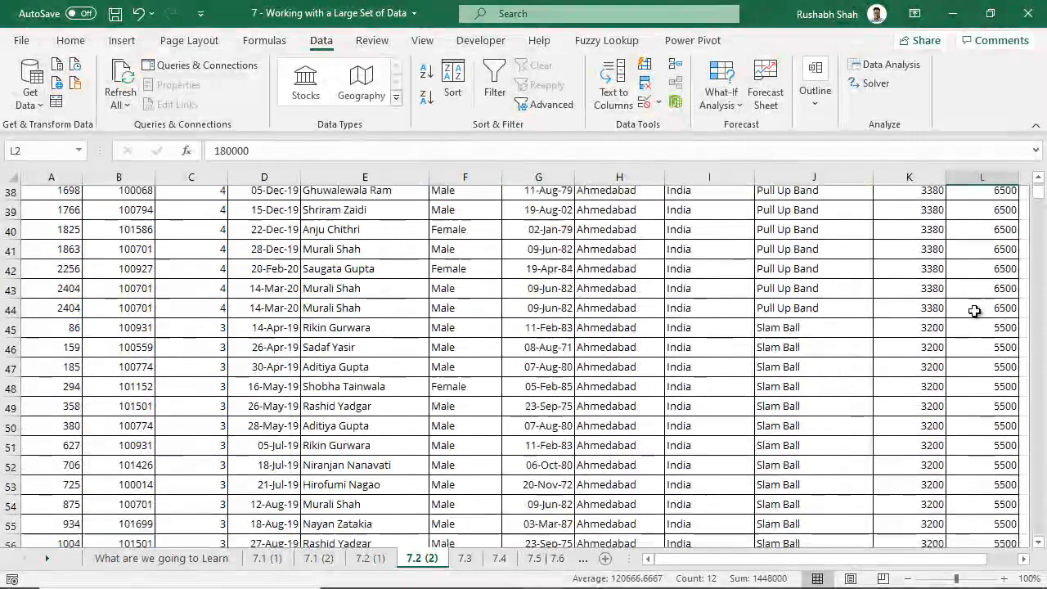
scroll(974, 312, down, 4)
scroll(974, 312, down, 19)
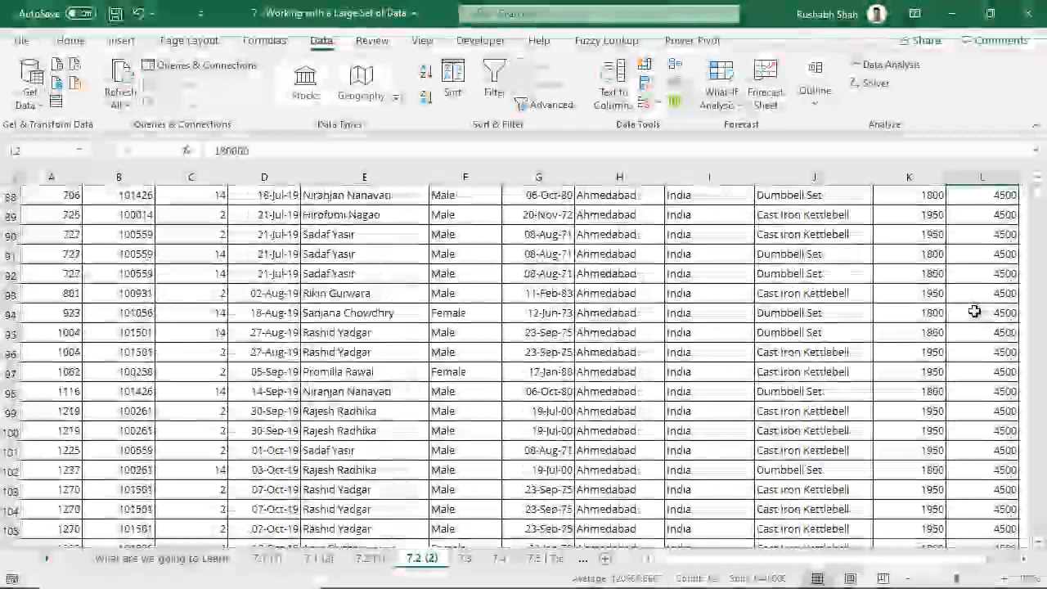
scroll(974, 312, down, 15)
scroll(975, 312, up, 1)
drag(978, 352, 976, 370)
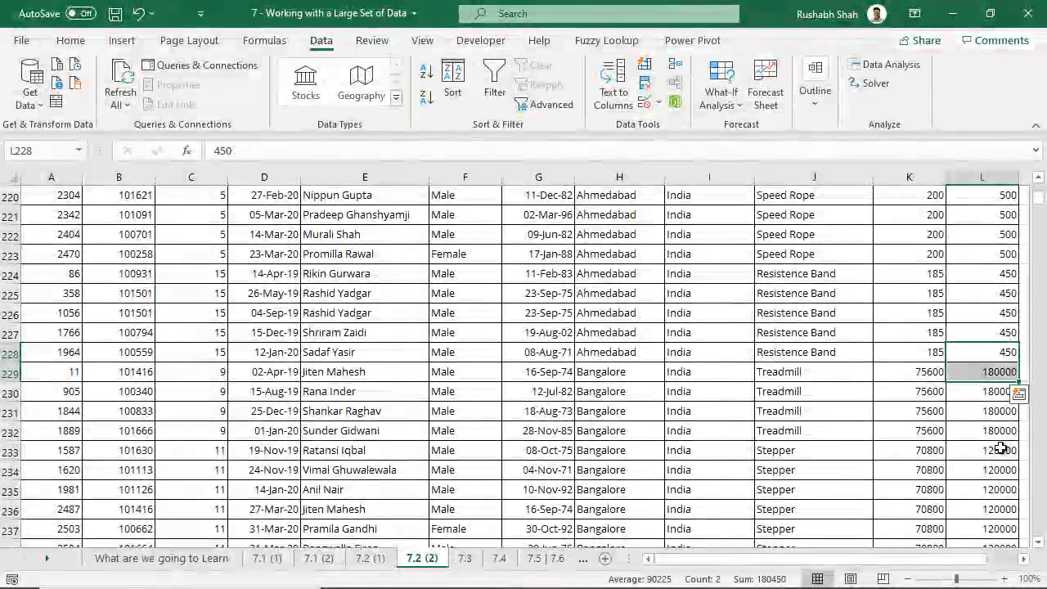
click(981, 412)
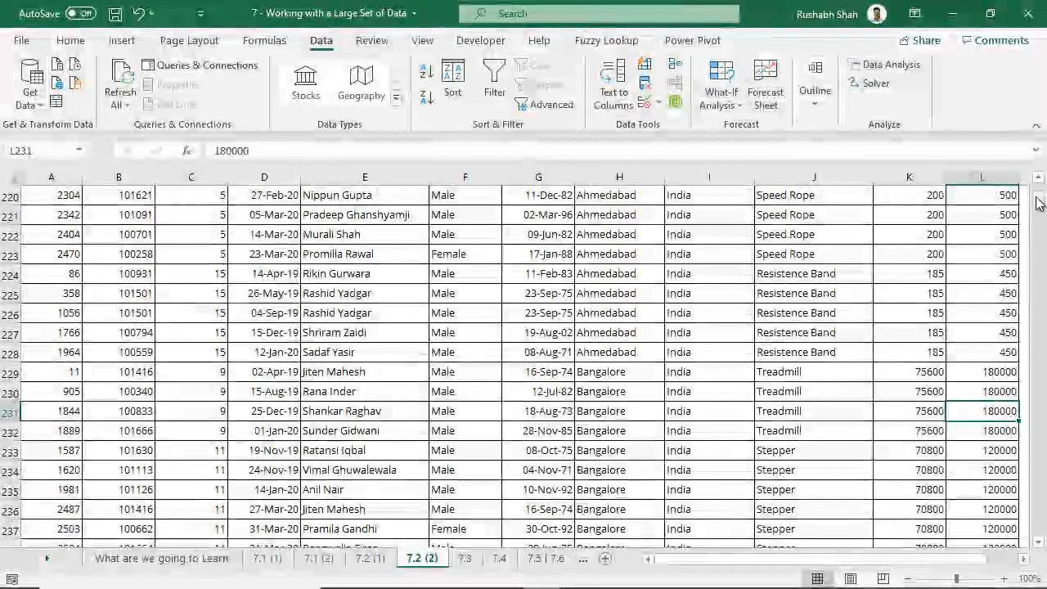
drag(1037, 196, 1038, 185)
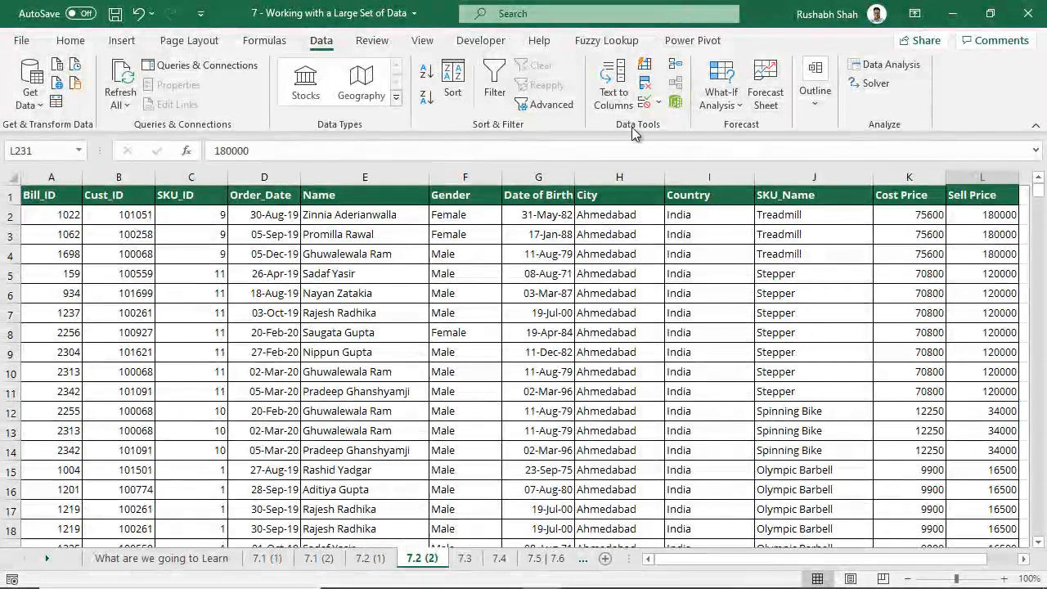
- Review the Country, City and Sell Price sort levels without changing them, and return to the table's first cell
click(455, 91)
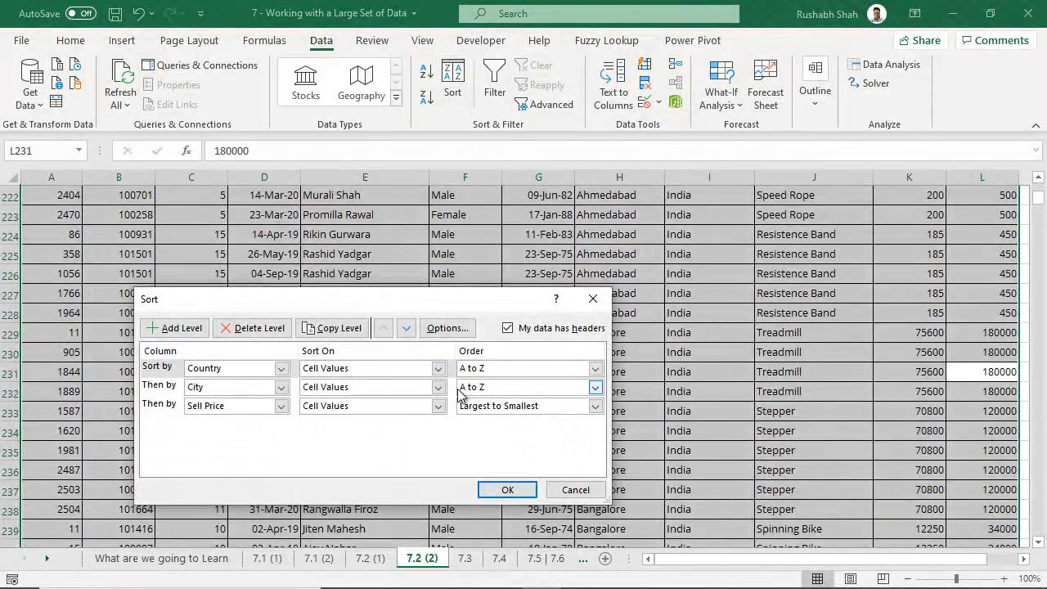
click(588, 491)
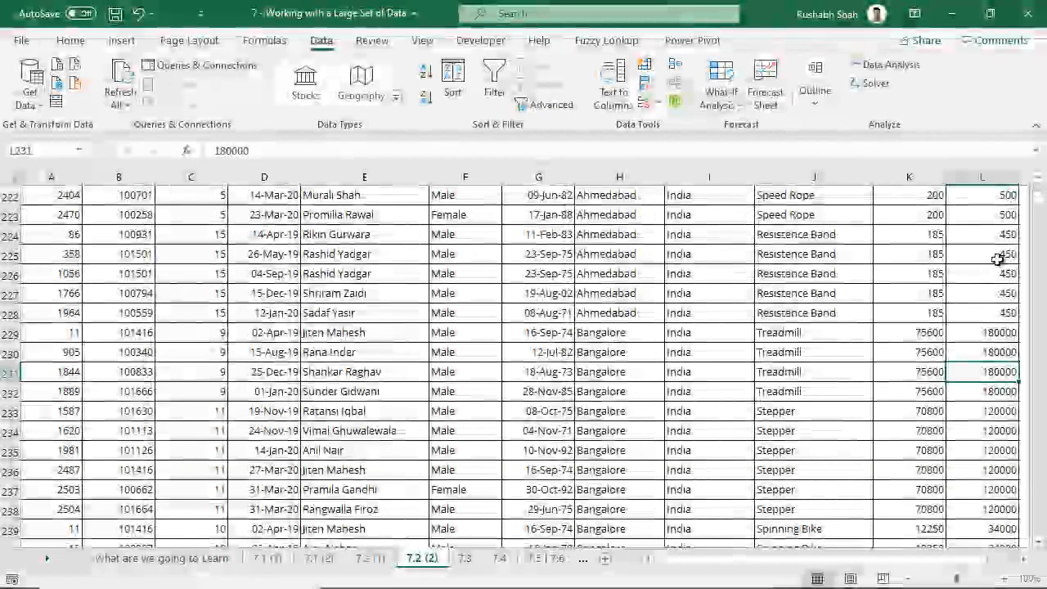
drag(1039, 185, 1039, 180)
key(ctrl+Home)
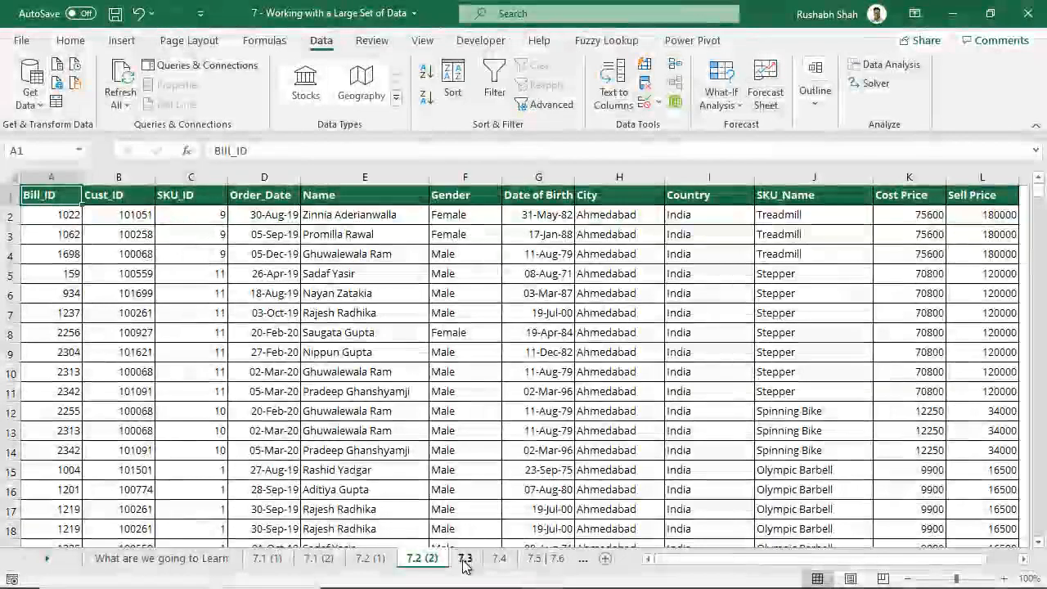
- Check the Filtering topic on the overview sheet, and turn on filtering for the sales table on sheet 7.3
click(465, 562)
click(209, 561)
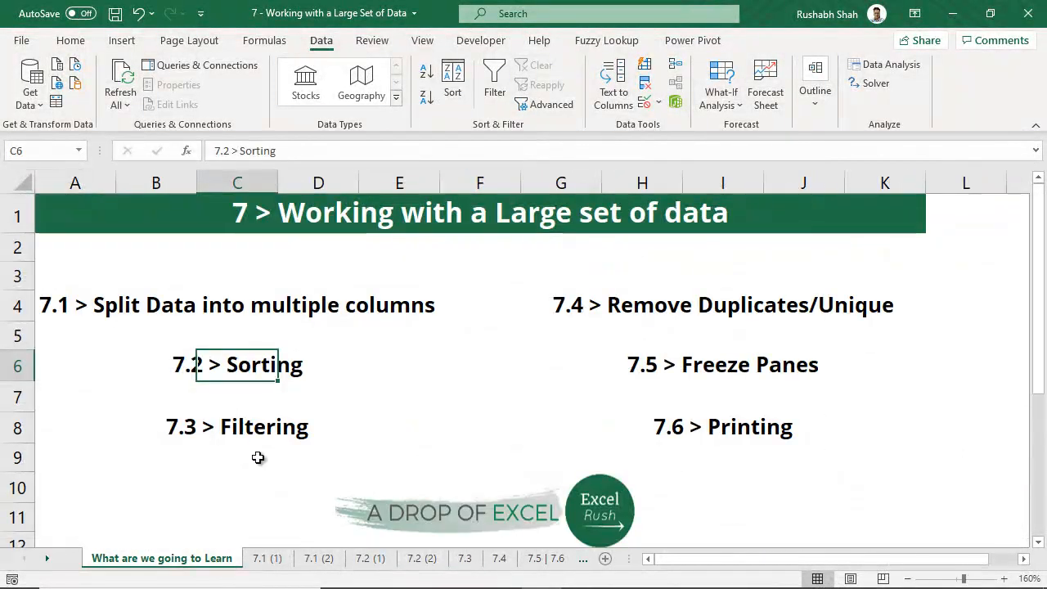
click(251, 432)
click(465, 558)
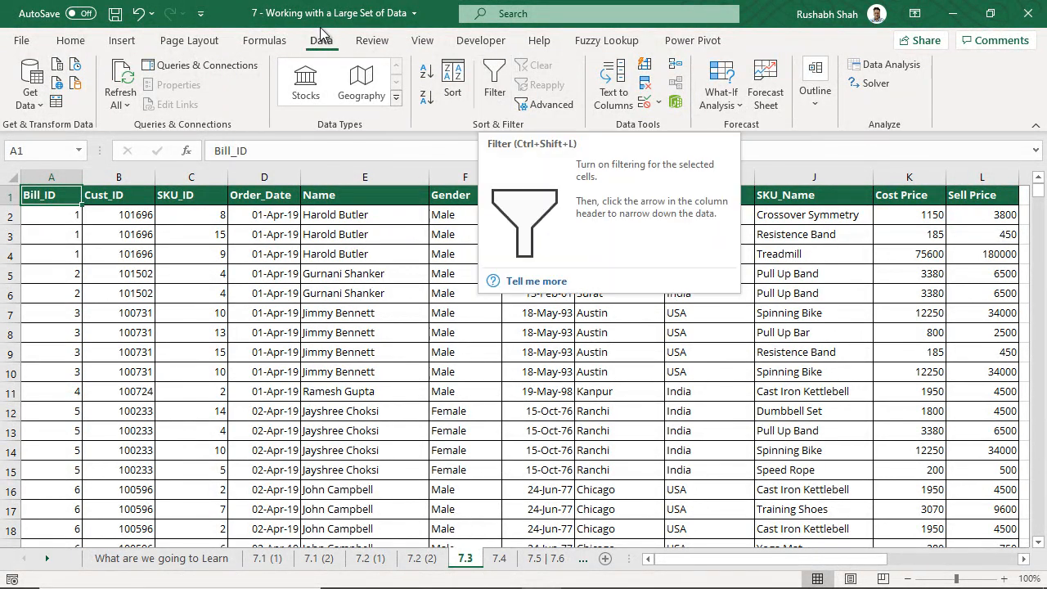
click(499, 105)
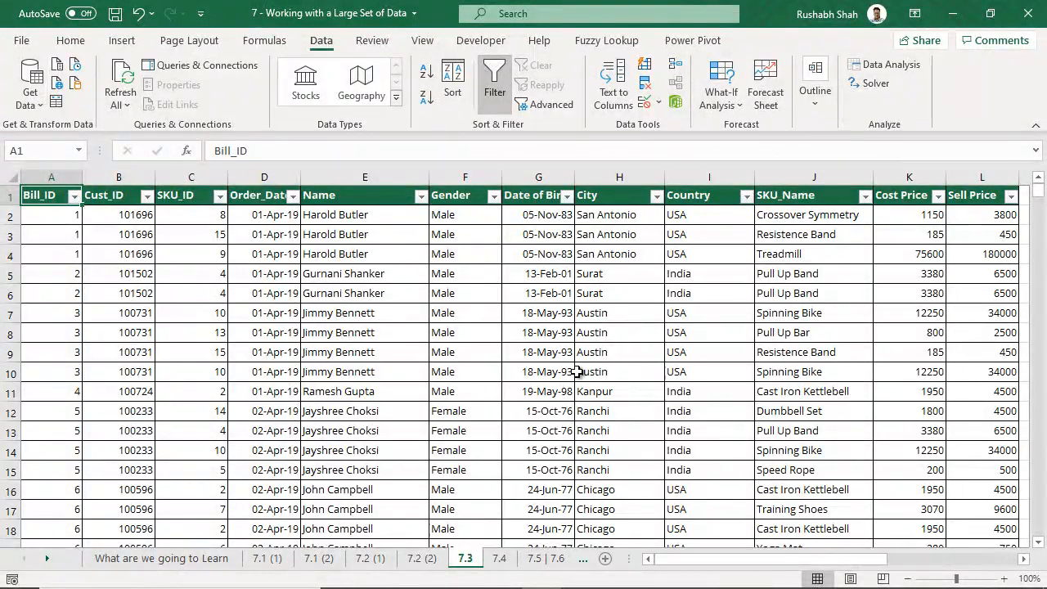
click(746, 195)
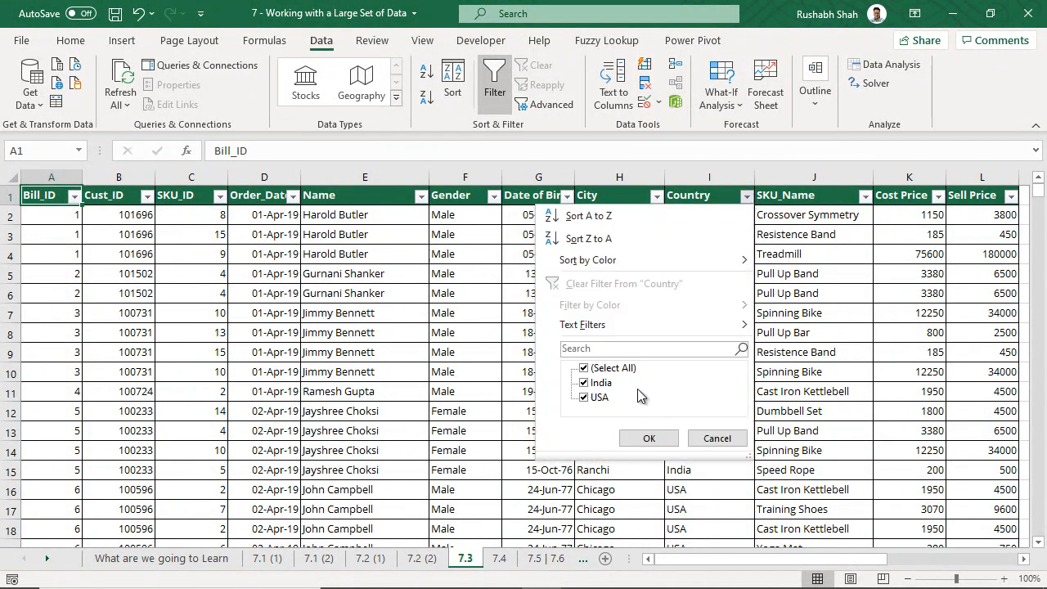
click(586, 382)
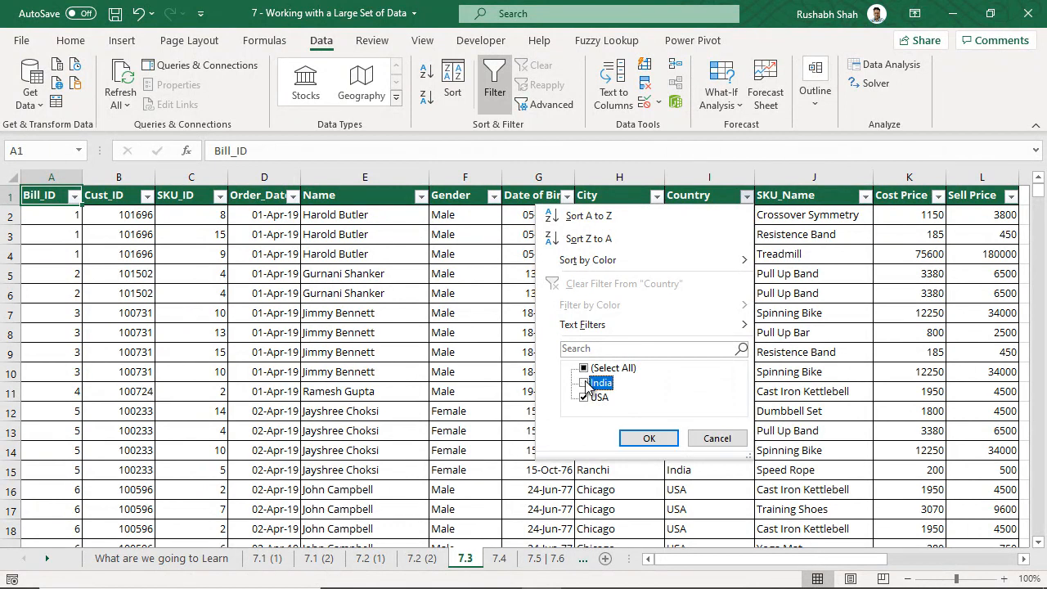
click(588, 384)
click(586, 399)
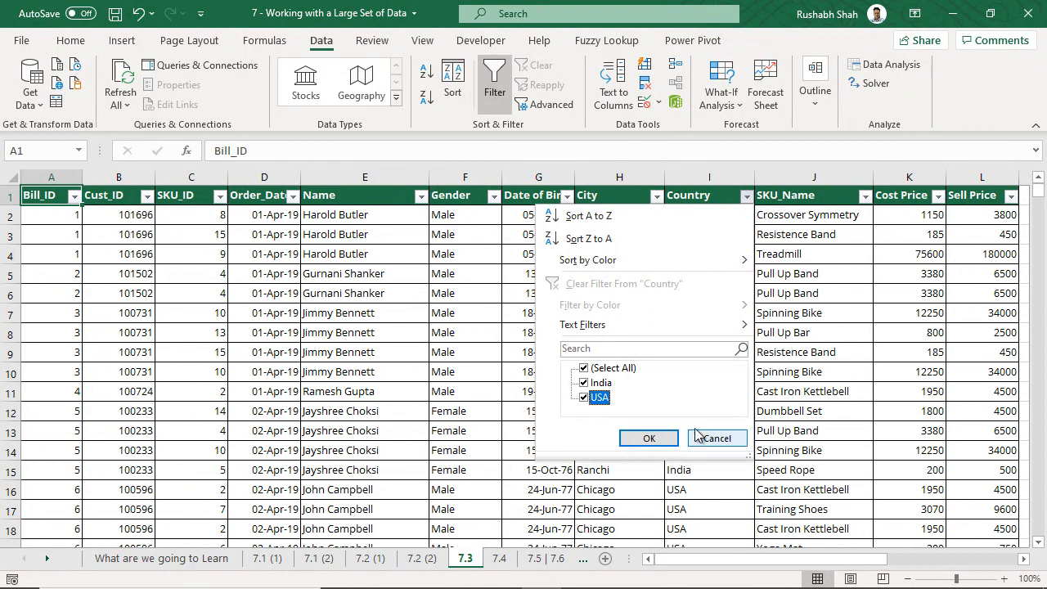
click(710, 439)
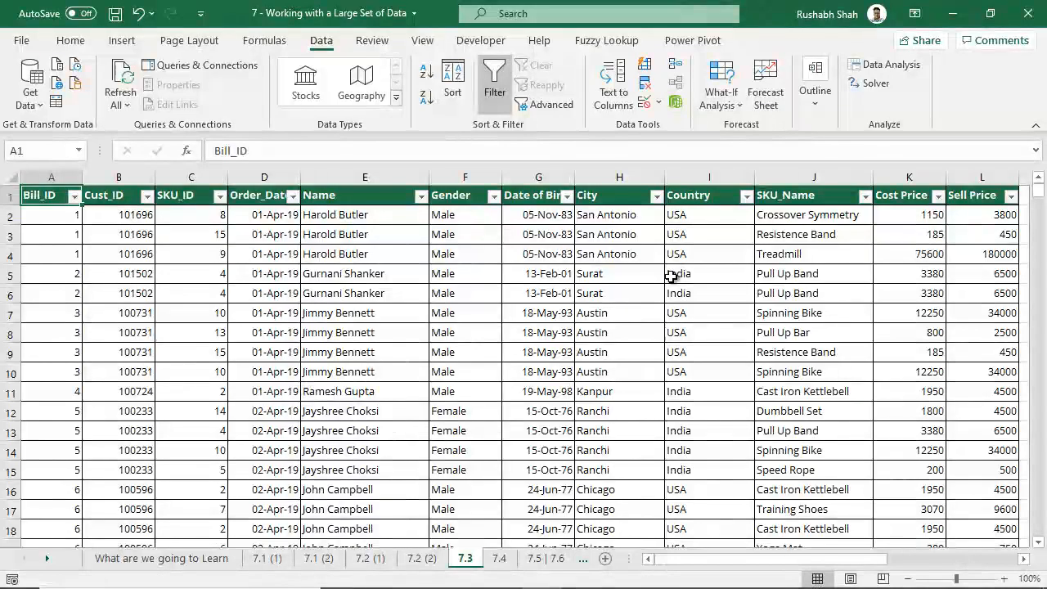
- Filter the Name column to only the third customer in the alphabetical list and check that customer's Bill_ID values
click(421, 195)
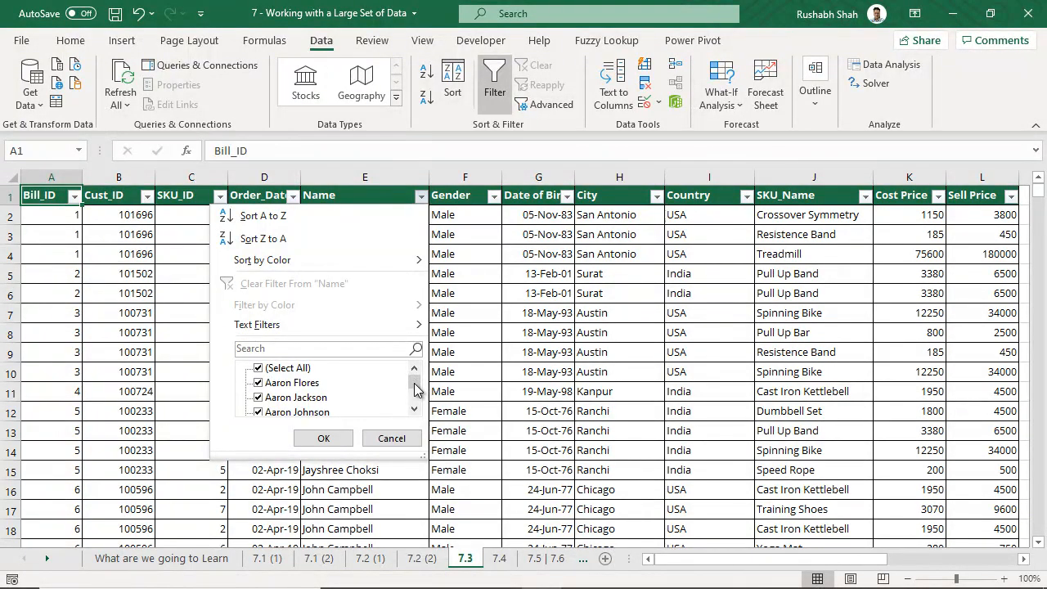
click(258, 369)
click(259, 413)
click(324, 439)
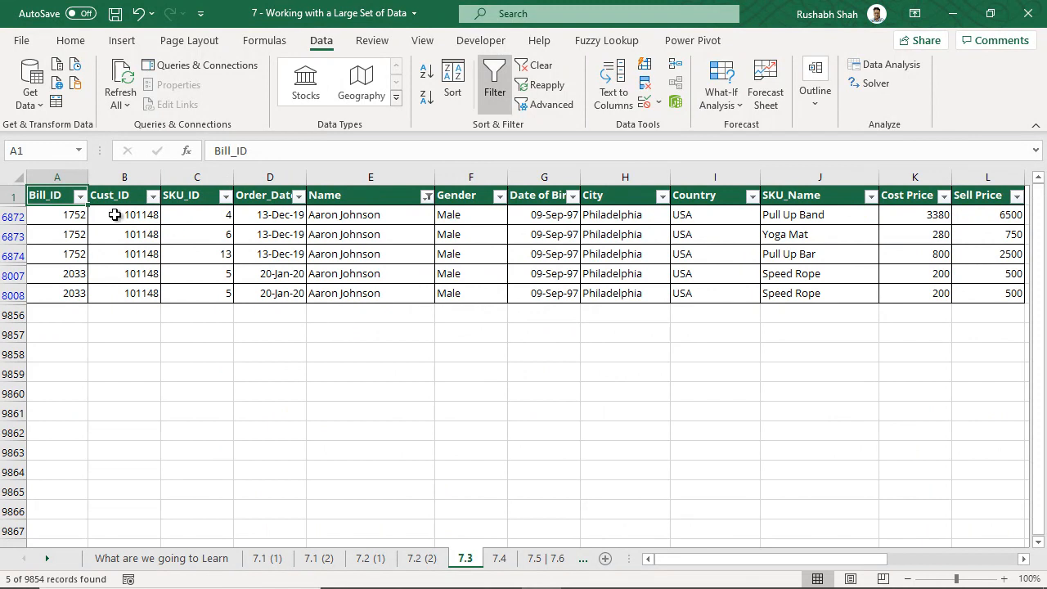
drag(64, 221, 61, 290)
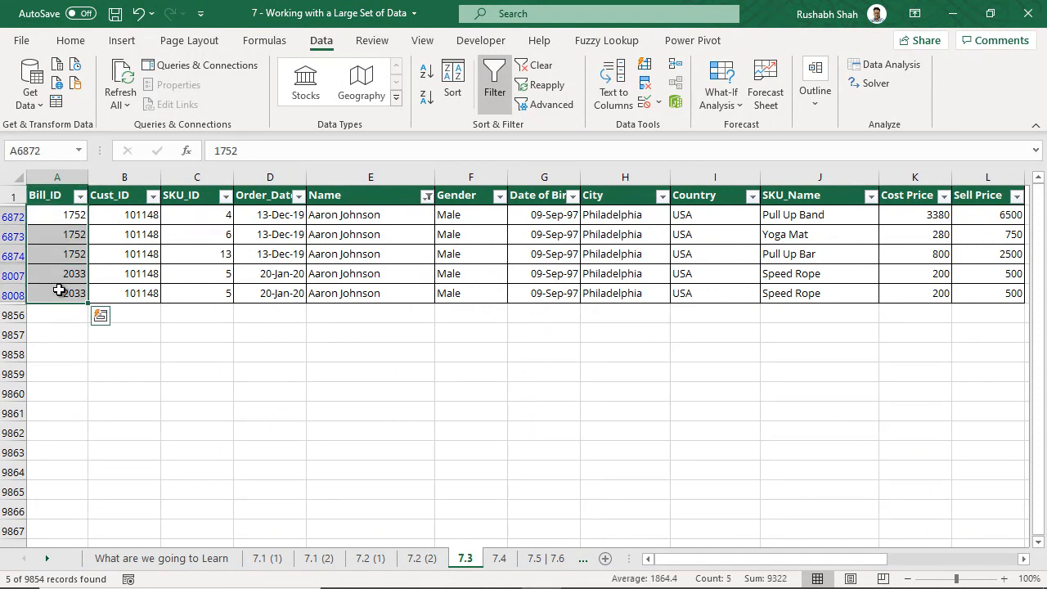
click(57, 217)
click(58, 271)
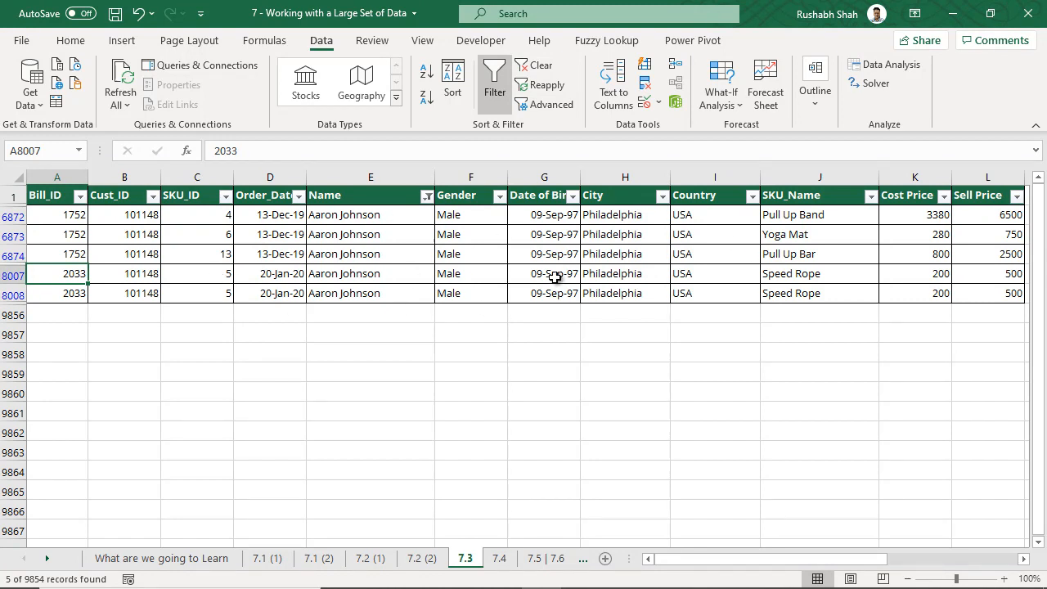
- Narrow the customer's records to Speed Rope in the SKU_Name column and check their order dates
click(872, 197)
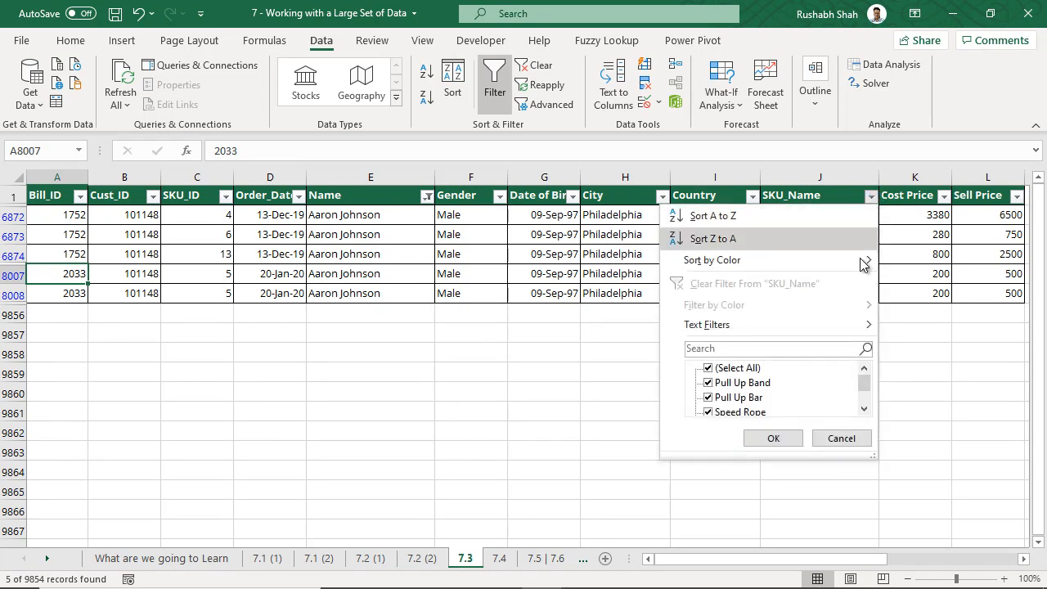
click(750, 370)
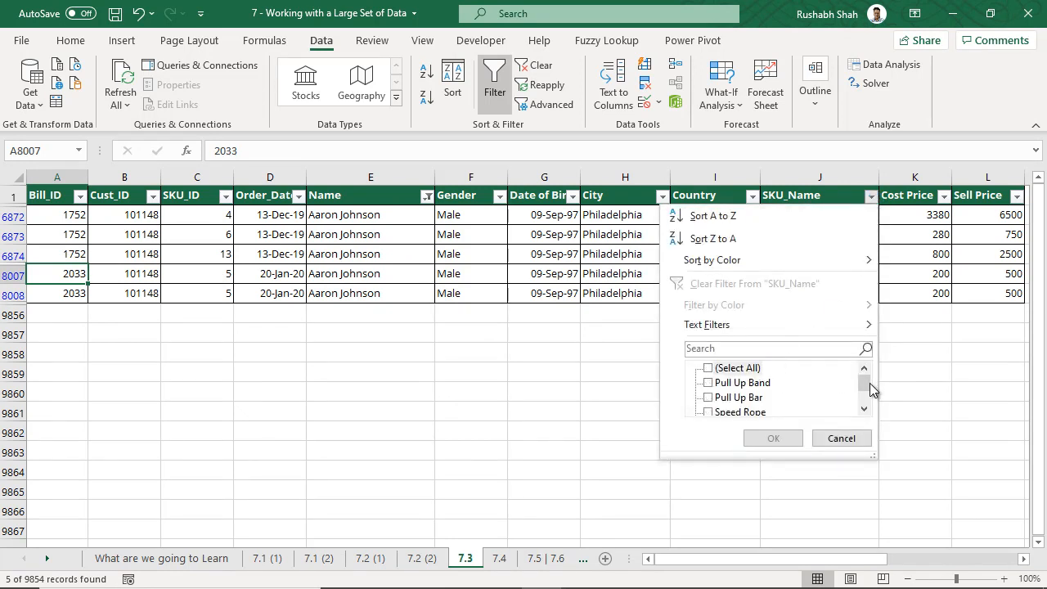
drag(864, 381, 864, 393)
click(738, 383)
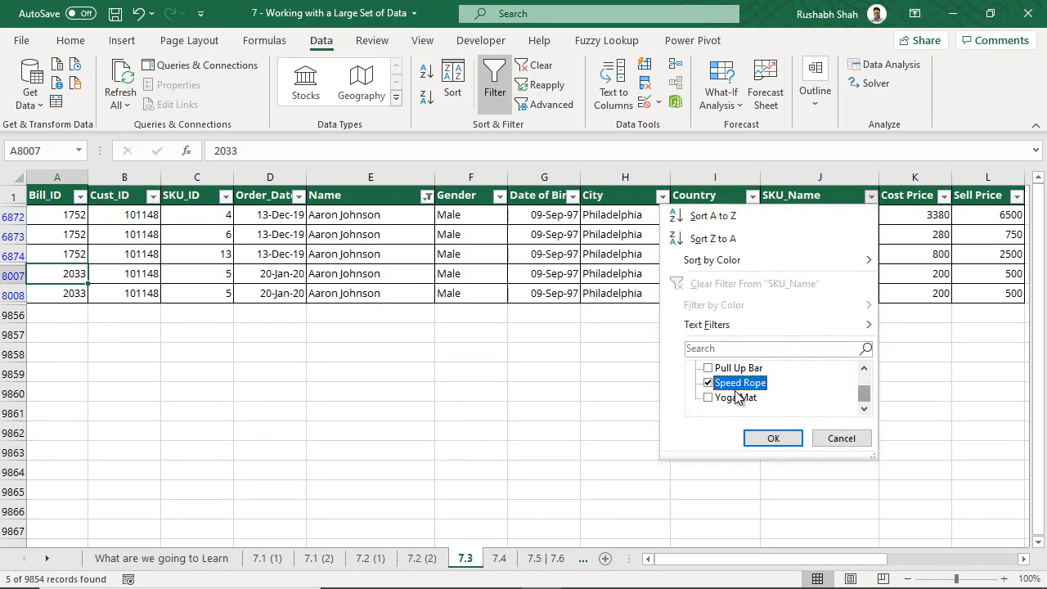
click(770, 438)
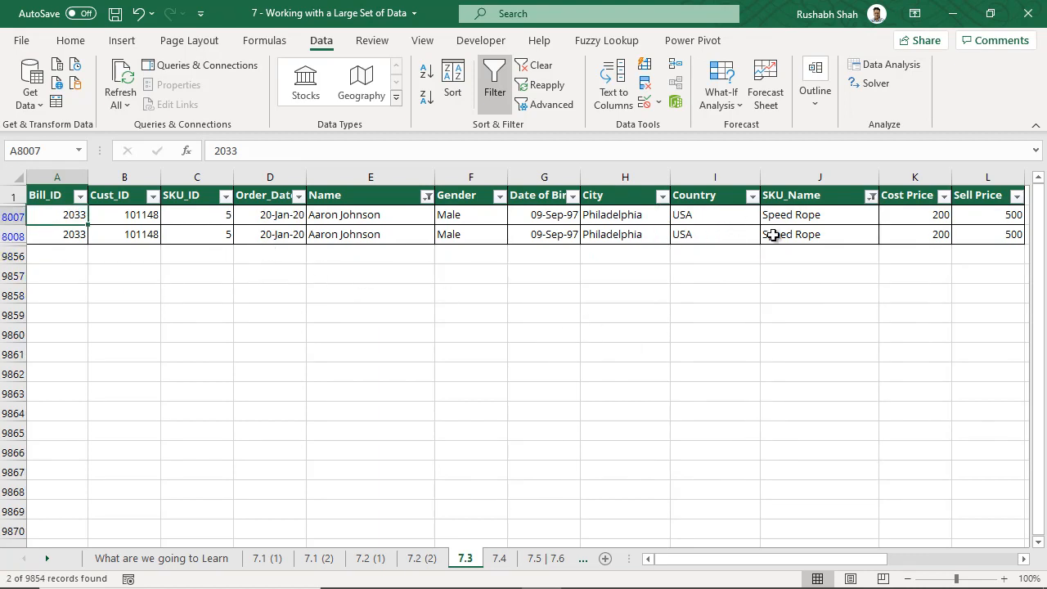
drag(268, 212, 266, 238)
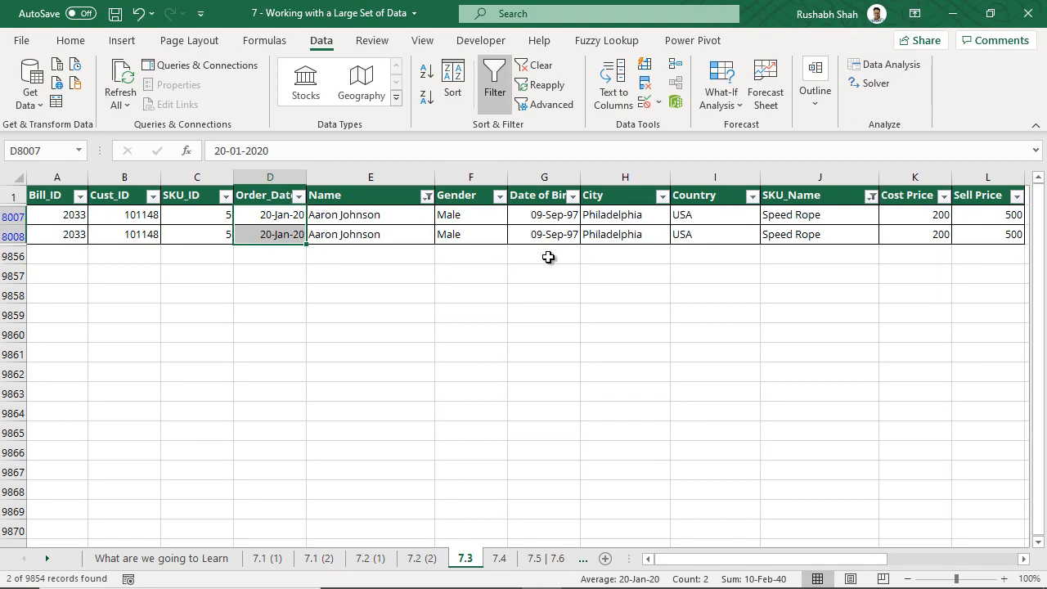
click(249, 219)
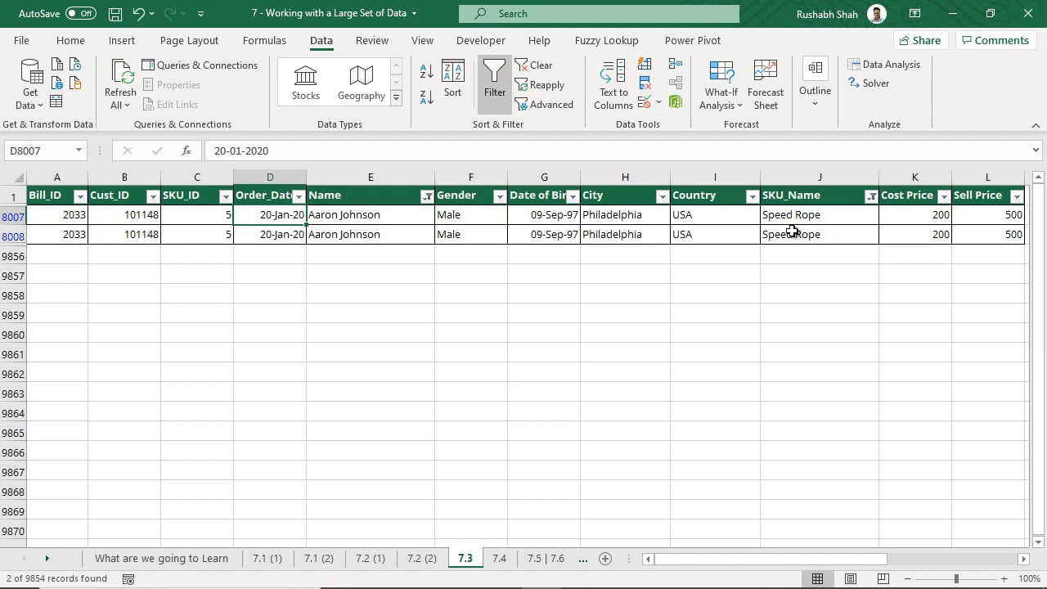
- Clear all existing filters from the sales table, and filter the City column to show only Mumbai
click(536, 69)
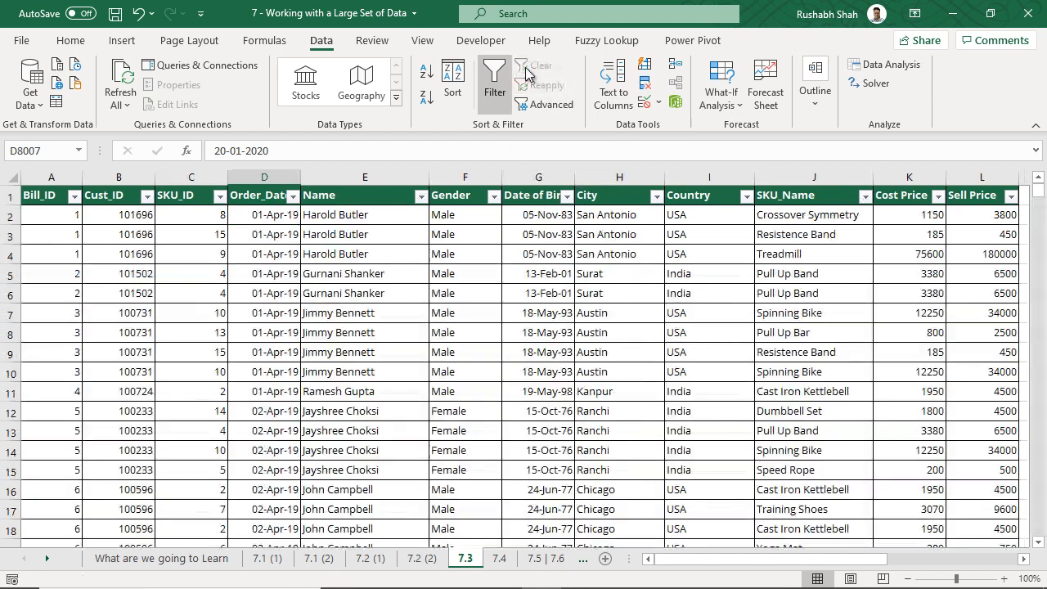
click(656, 196)
click(535, 370)
drag(649, 388, 650, 399)
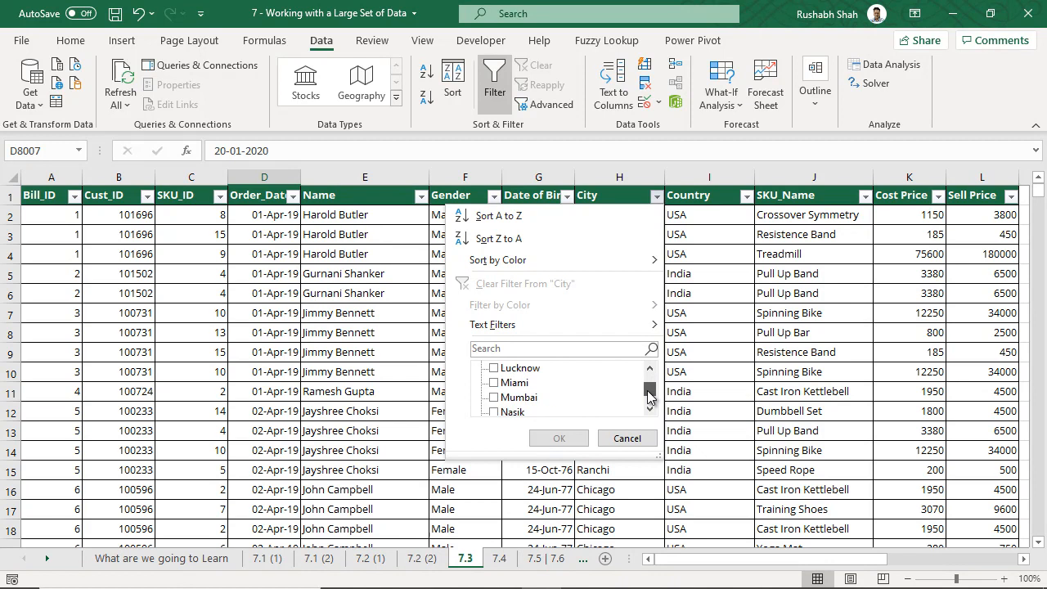
click(507, 397)
click(558, 439)
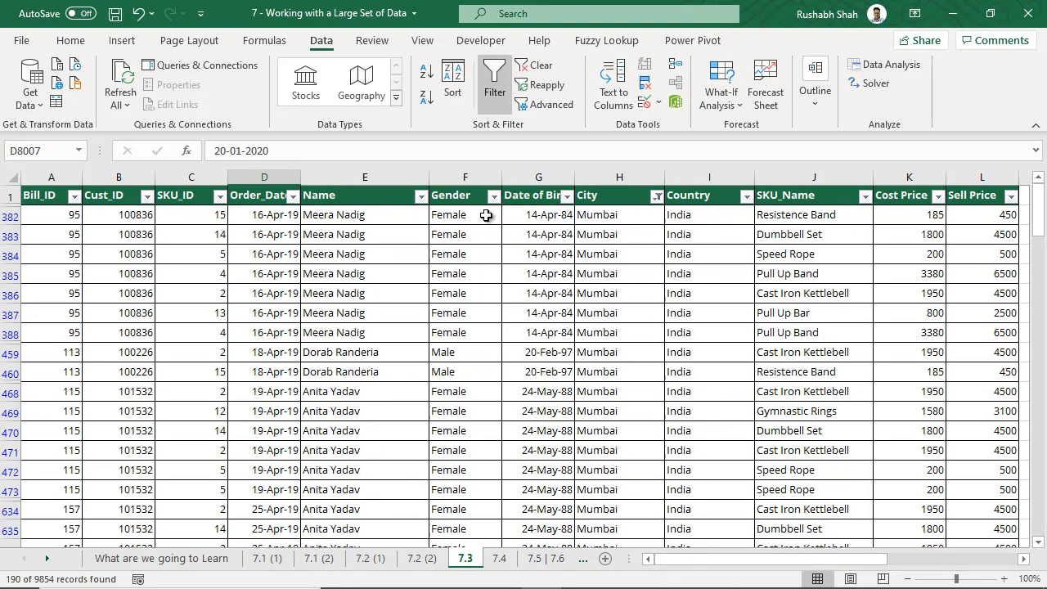
- Filter the SKU_Name column of the Mumbai records to show only Yoga Mat
click(864, 196)
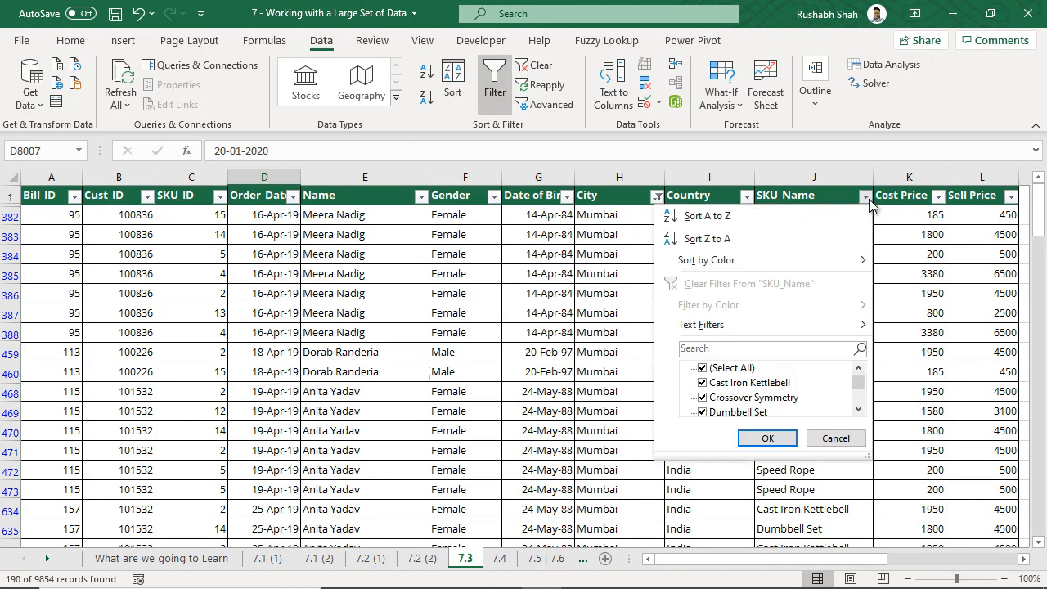
click(743, 373)
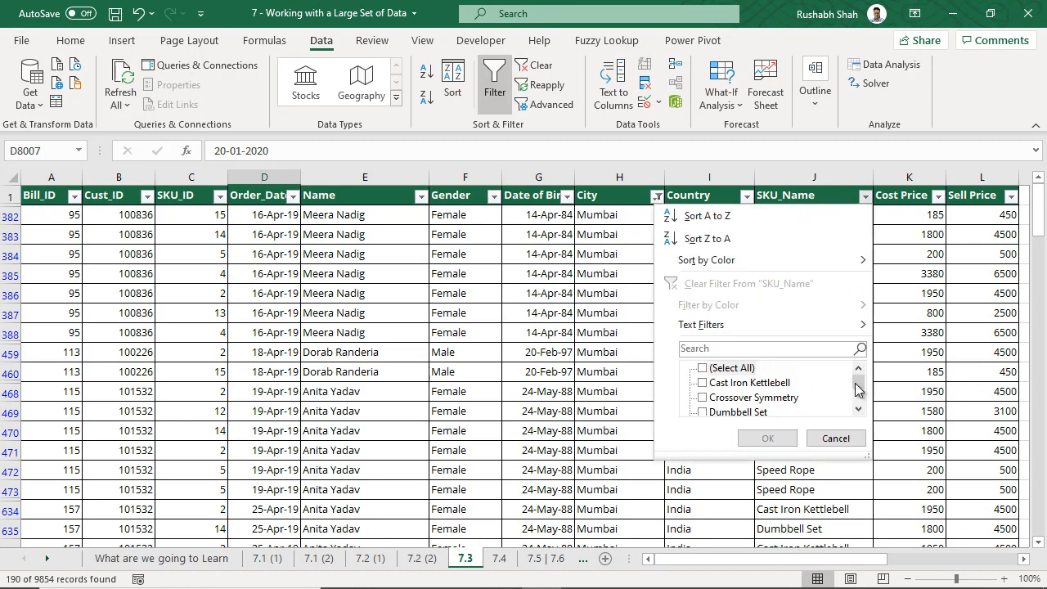
drag(857, 383, 857, 397)
click(703, 397)
click(767, 438)
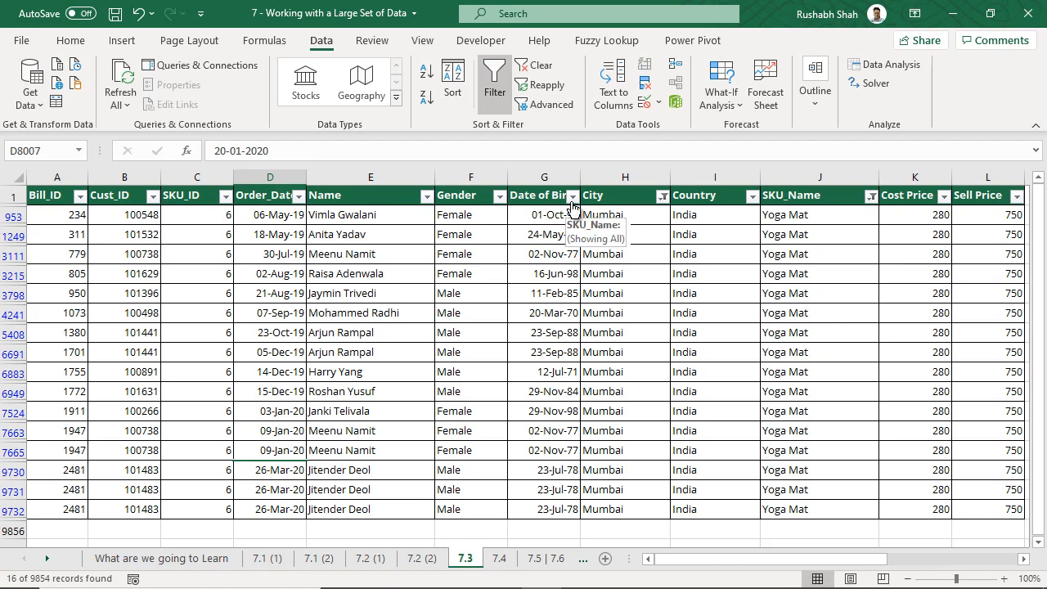
- Apply the This Year date filter to the Order_Date column and select the remaining order dates
click(298, 199)
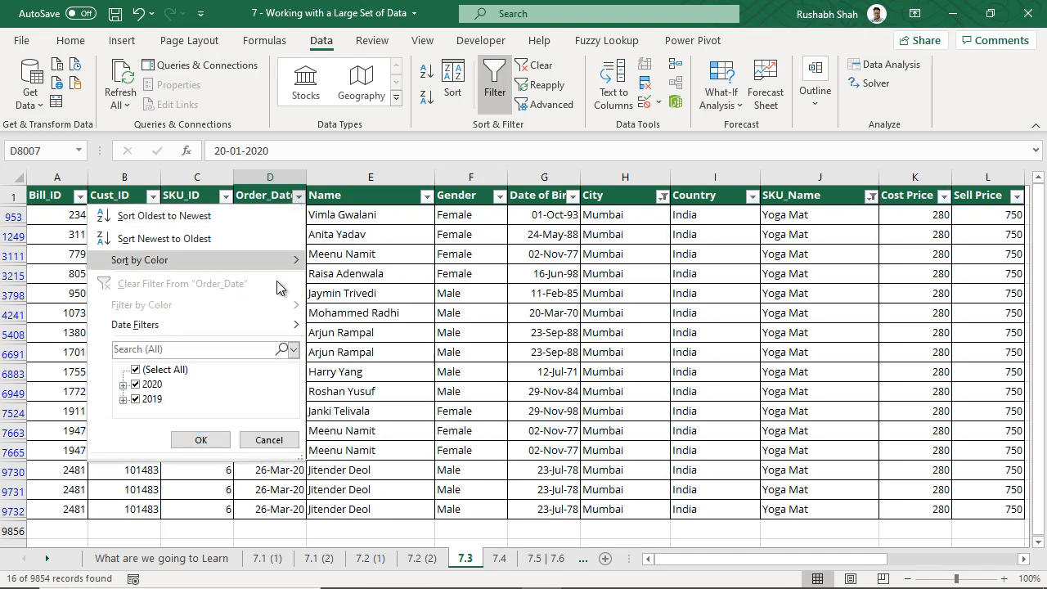
mouse_move(246, 327)
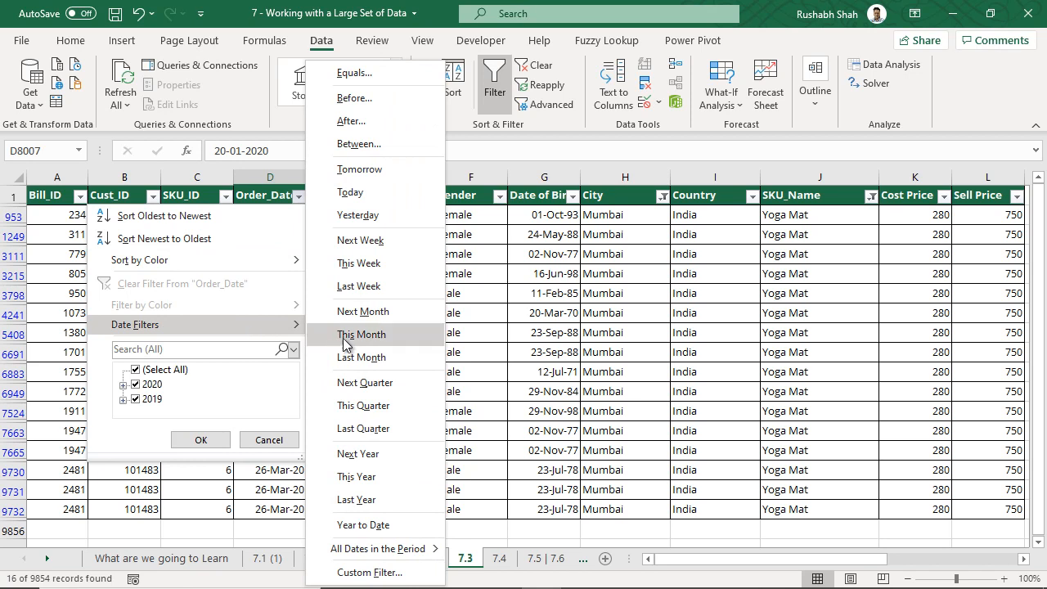
click(361, 475)
drag(265, 215, 264, 314)
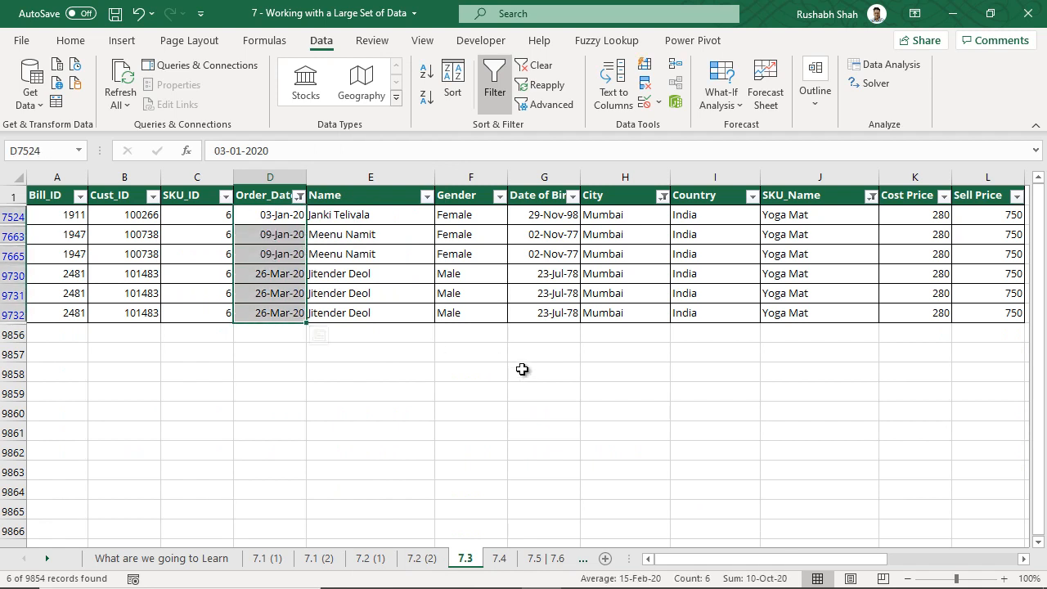
- Review the date filter options available for the Order_Date column, leaving the This Year filter in place
click(298, 197)
mouse_move(276, 325)
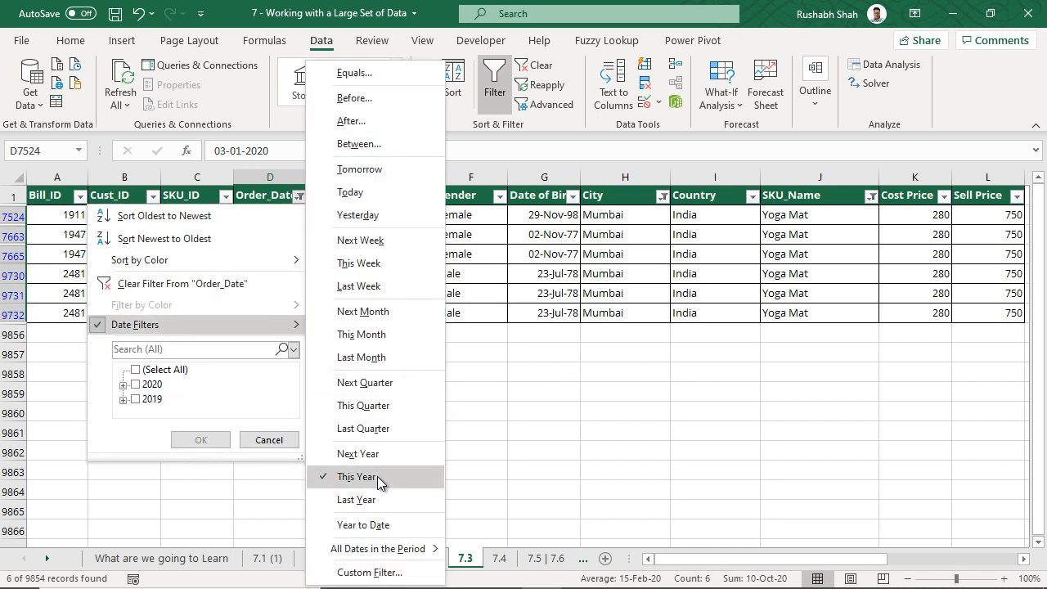
click(734, 273)
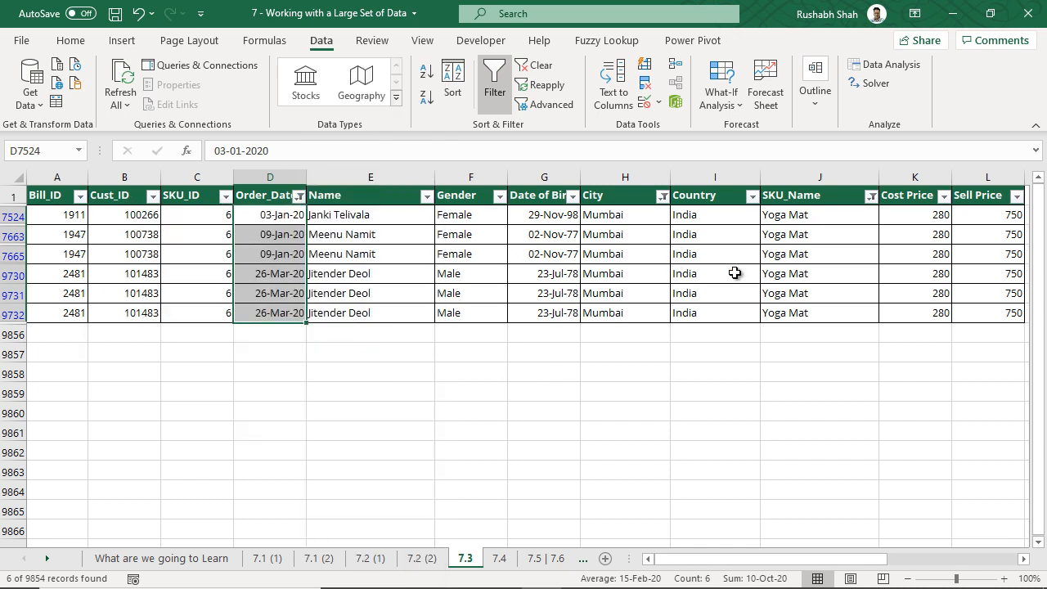
click(742, 272)
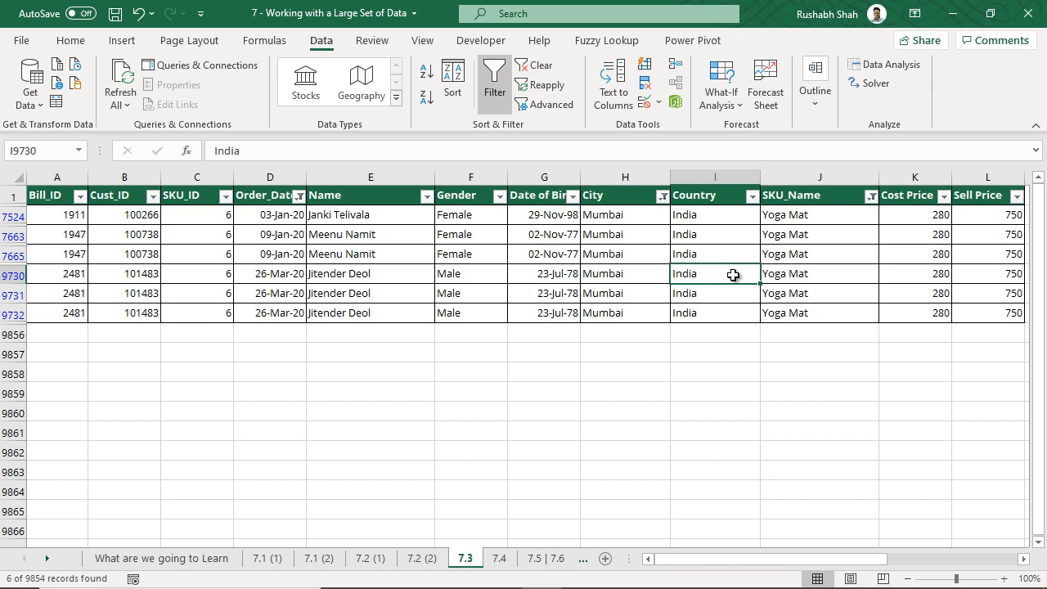
- Check the Remove Duplicates/Unique topic on the What are we going to Learn sheet and open sheet 7.4
click(186, 558)
click(729, 310)
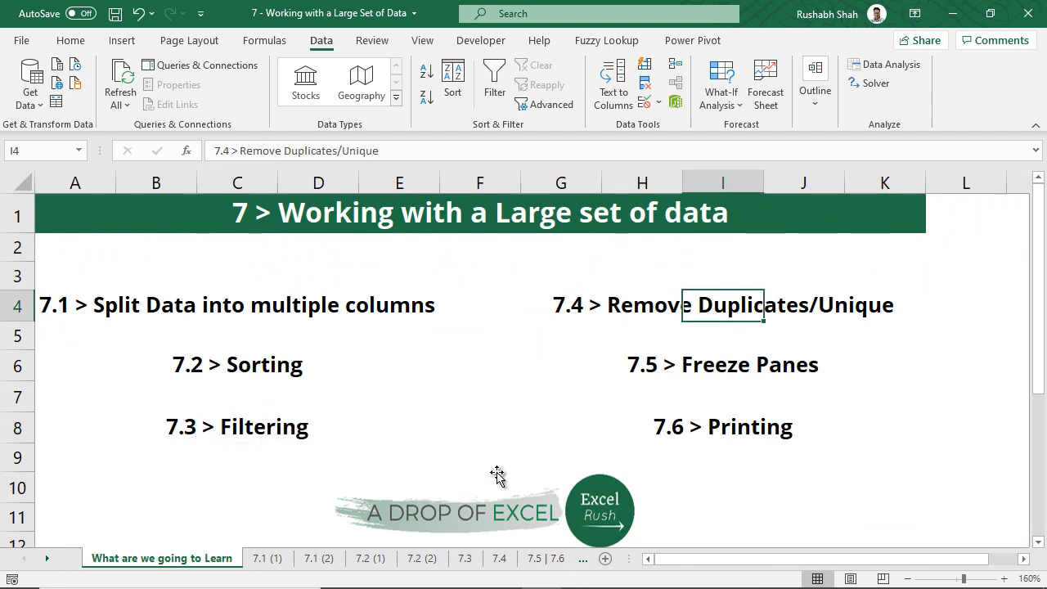
click(499, 558)
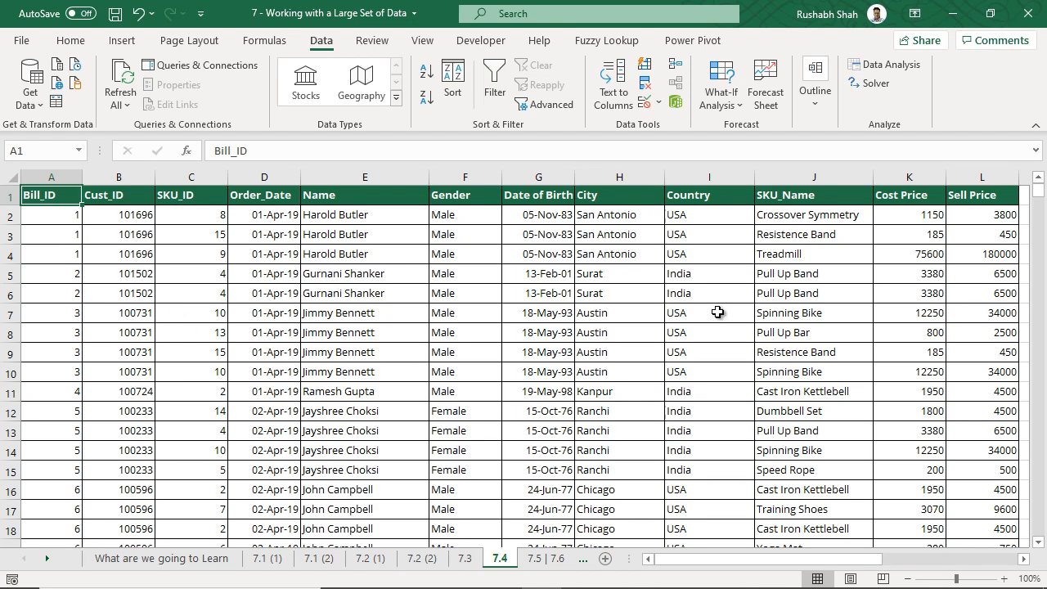
drag(832, 560, 851, 563)
- Sort the sales table on sheet 7.4 by Cust_ID and then by Bill_ID, both smallest to largest
click(467, 329)
click(462, 77)
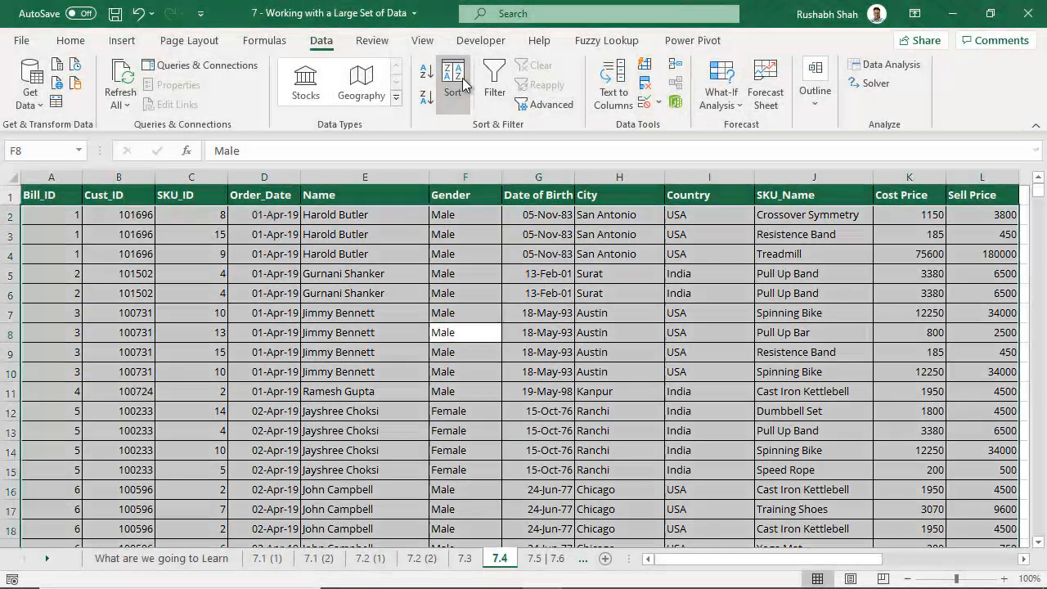
click(282, 368)
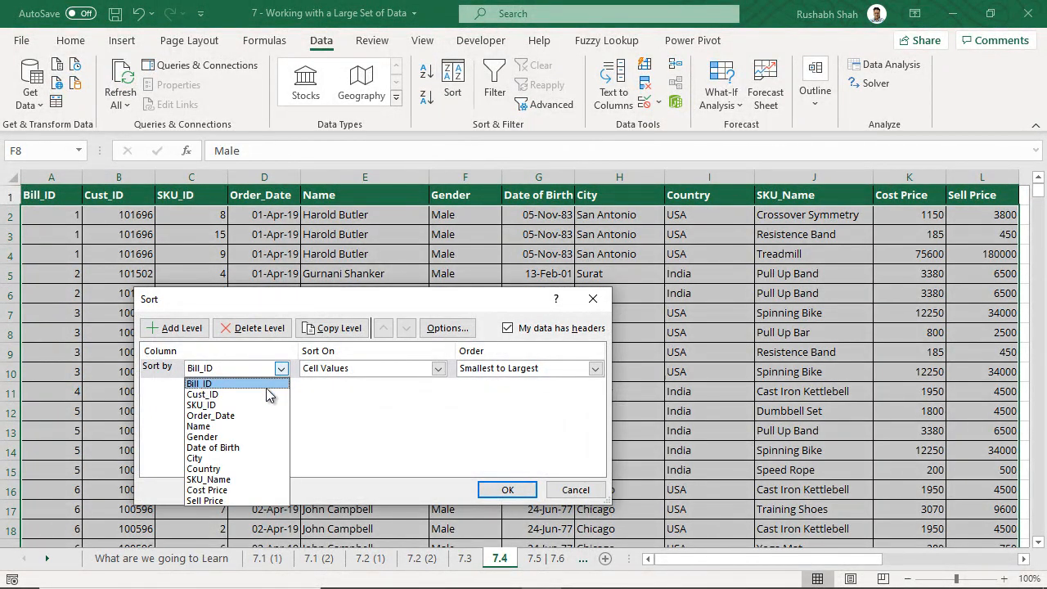
click(270, 390)
click(175, 327)
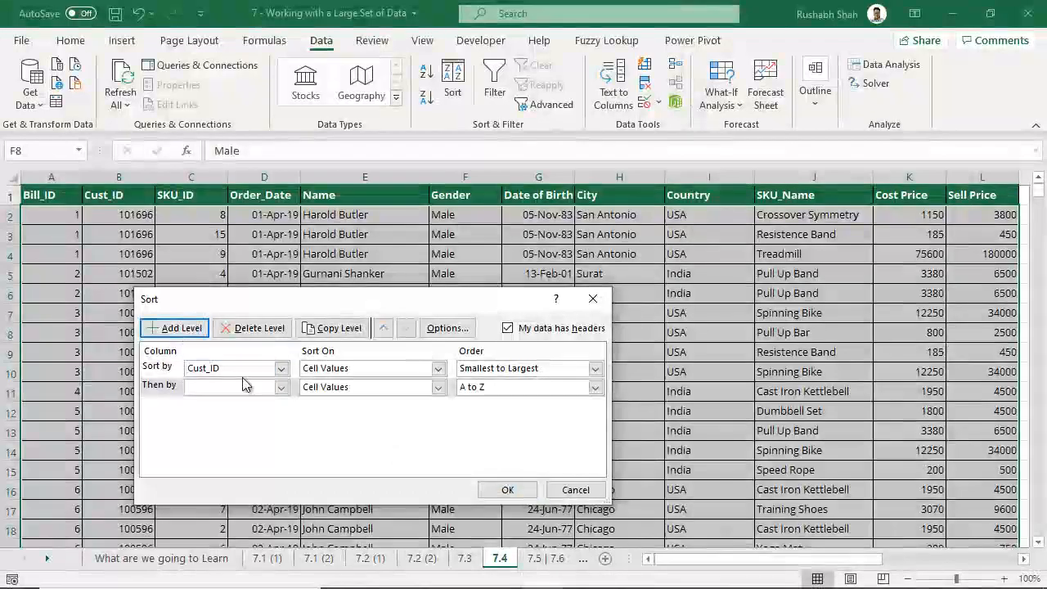
click(245, 387)
click(254, 404)
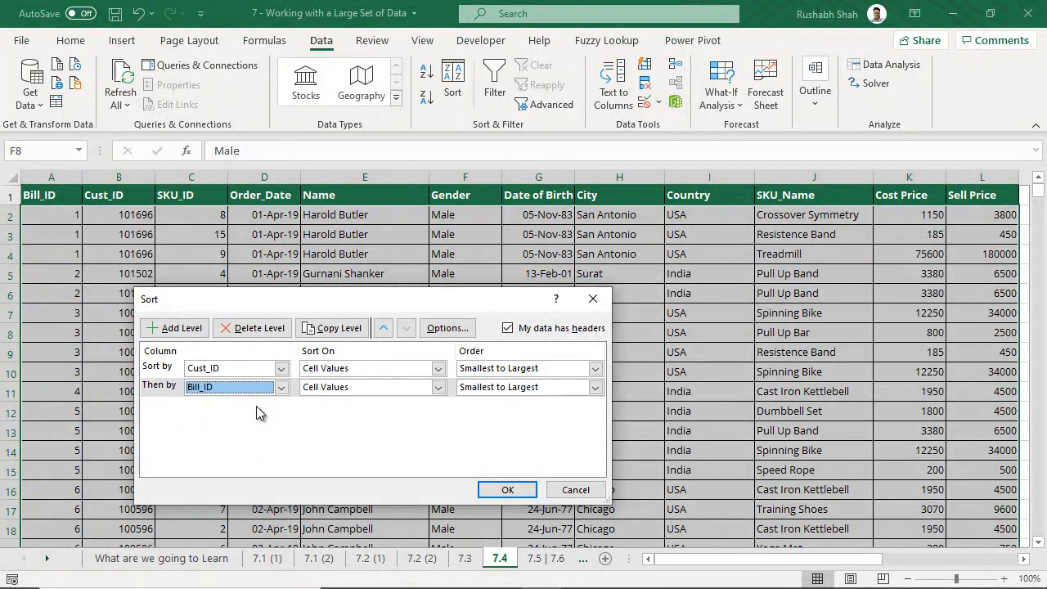
click(508, 490)
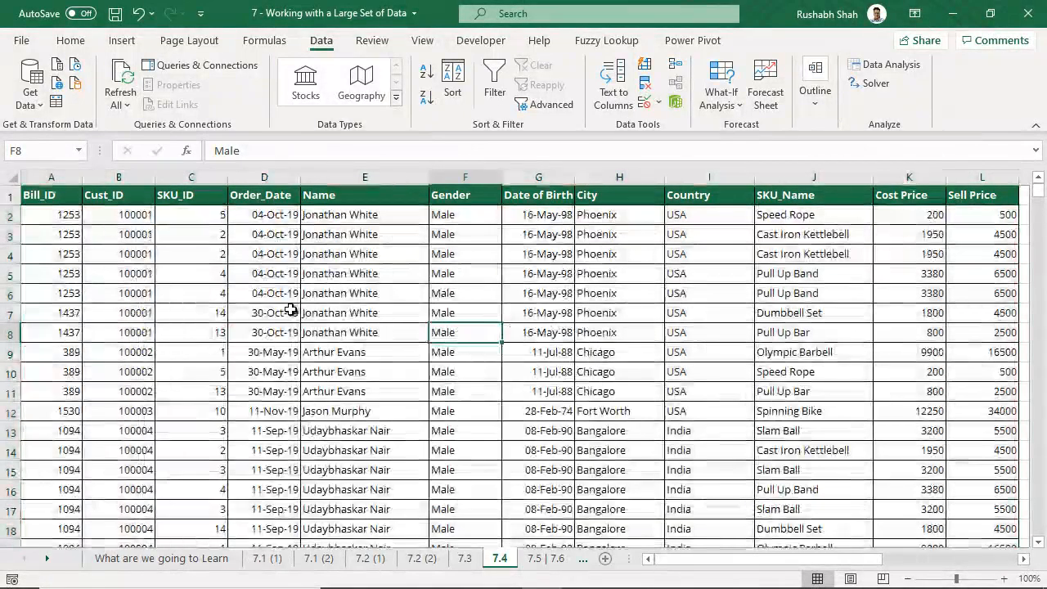
- Examine the repeated Cust_ID values and the matching Bill_ID values in the first rows of the sorted table
drag(126, 215, 130, 483)
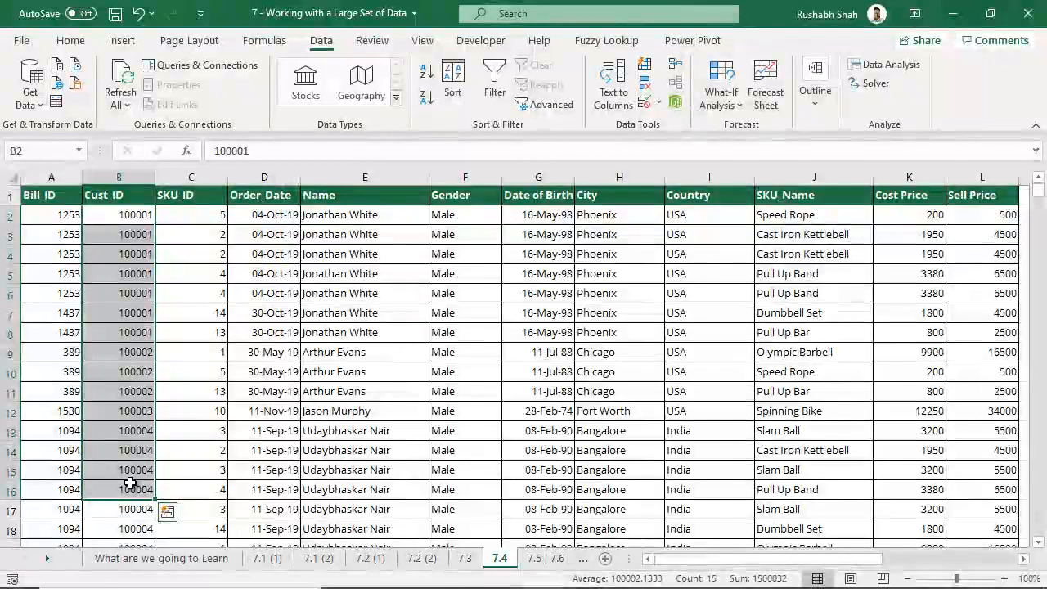
click(131, 483)
drag(71, 215, 61, 332)
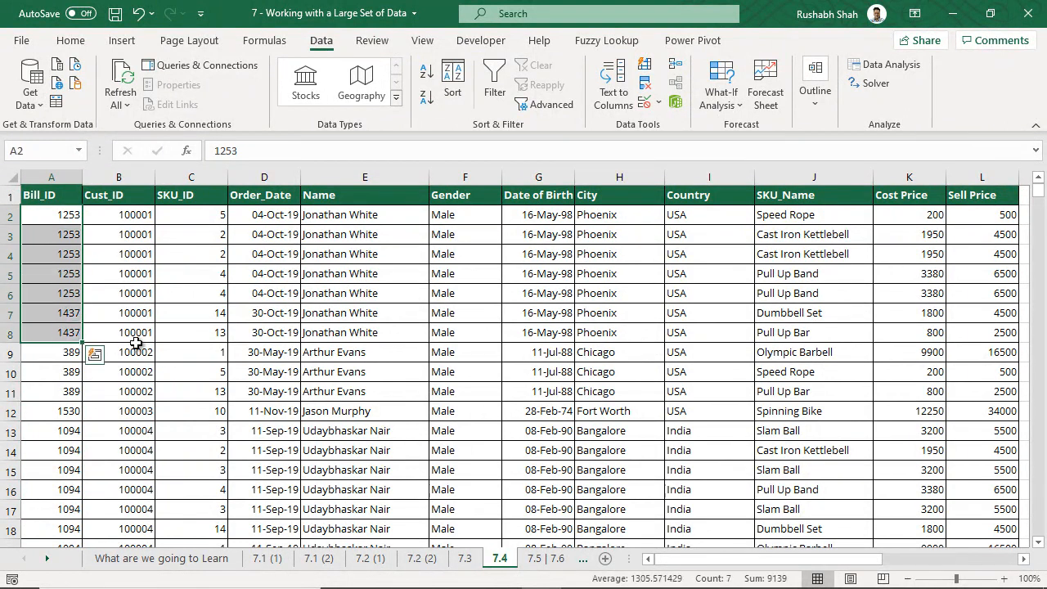
click(121, 220)
drag(121, 226, 107, 334)
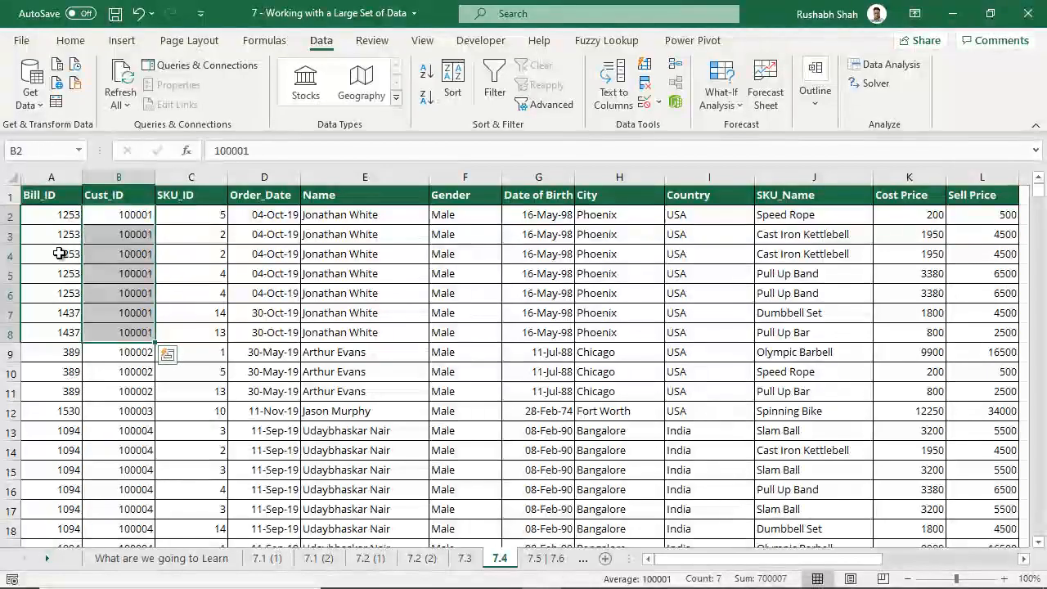
drag(68, 216, 66, 331)
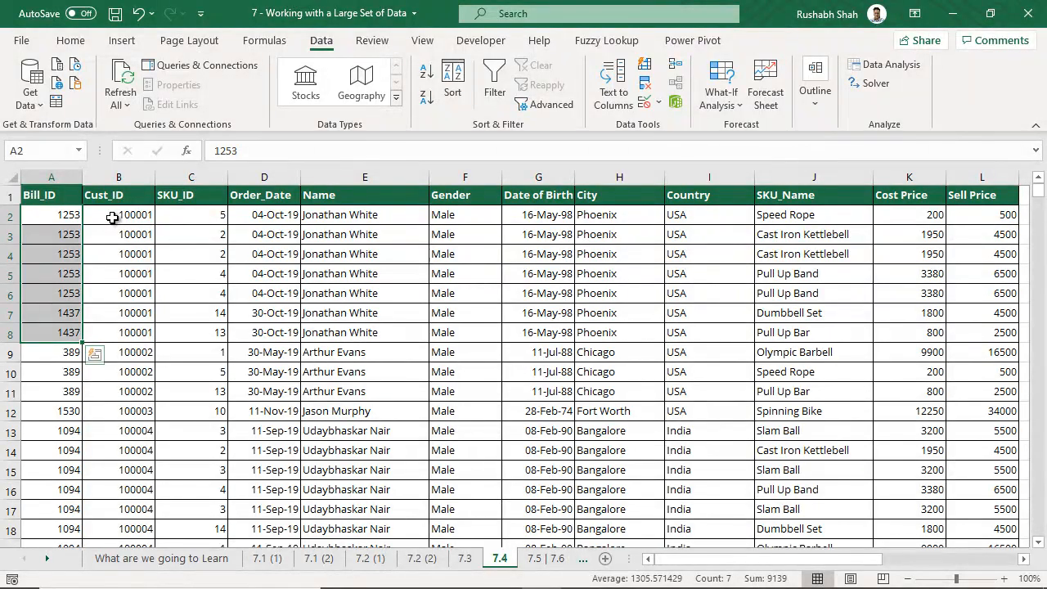
drag(112, 217, 102, 334)
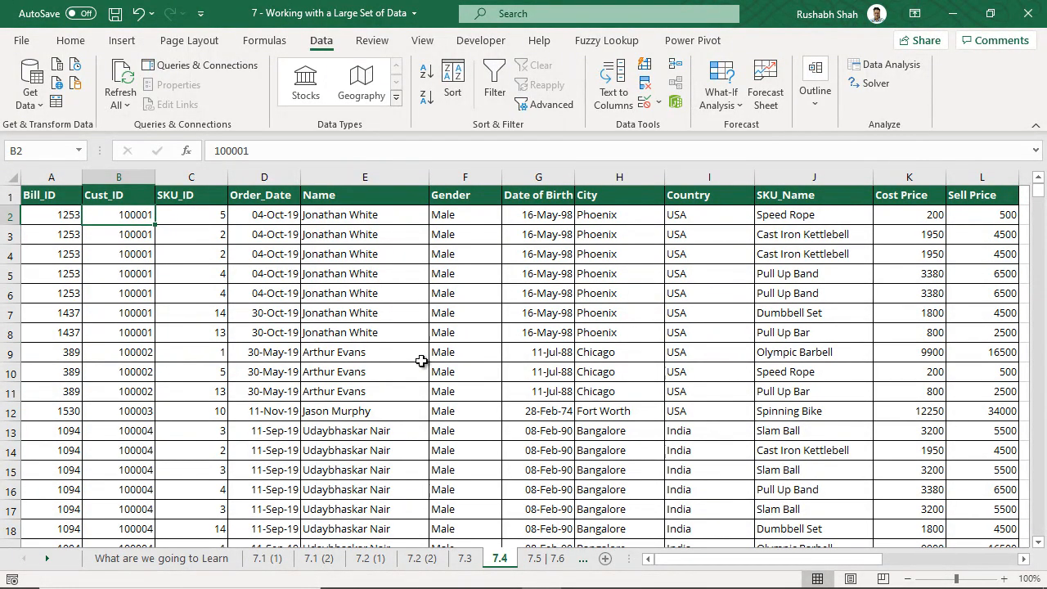
- Copy the entire sales table and paste it starting at cell AJ1
key(ctrl+a)
key(ctrl+c)
scroll(1024, 560, right, 9)
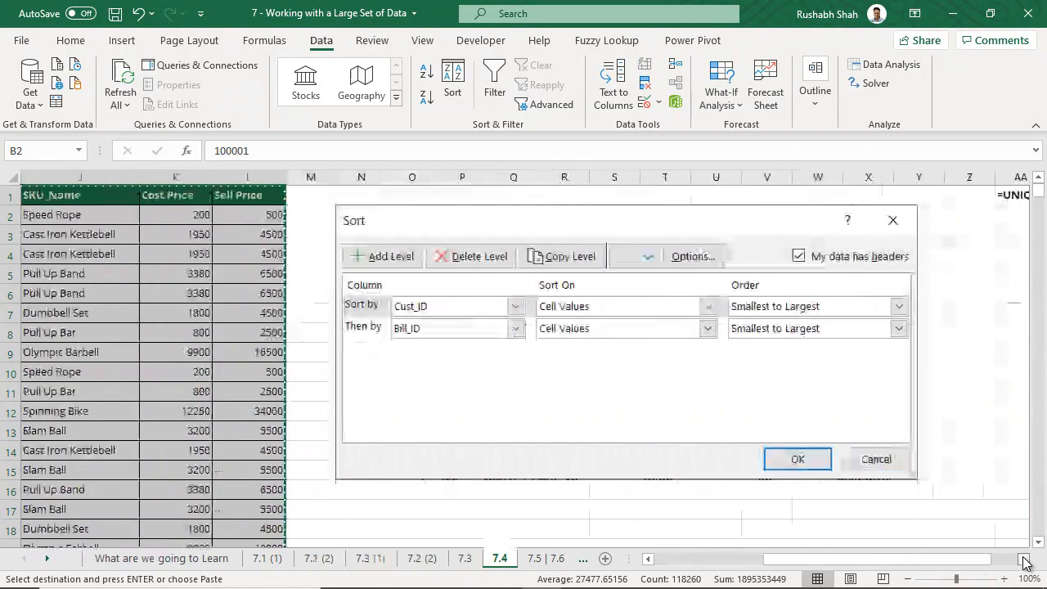
click(1024, 561)
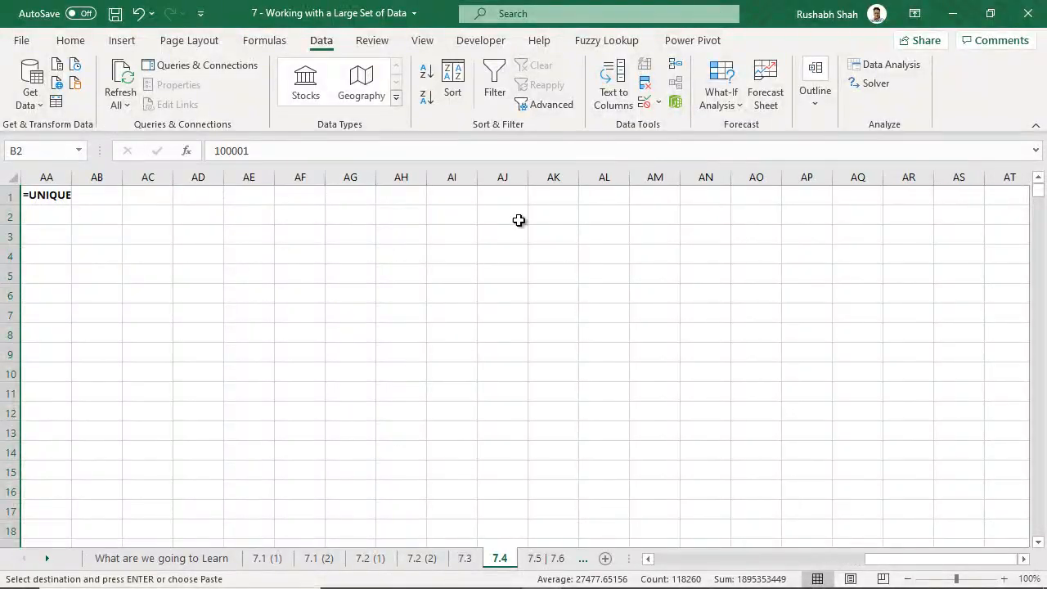
click(501, 195)
key(ctrl+v)
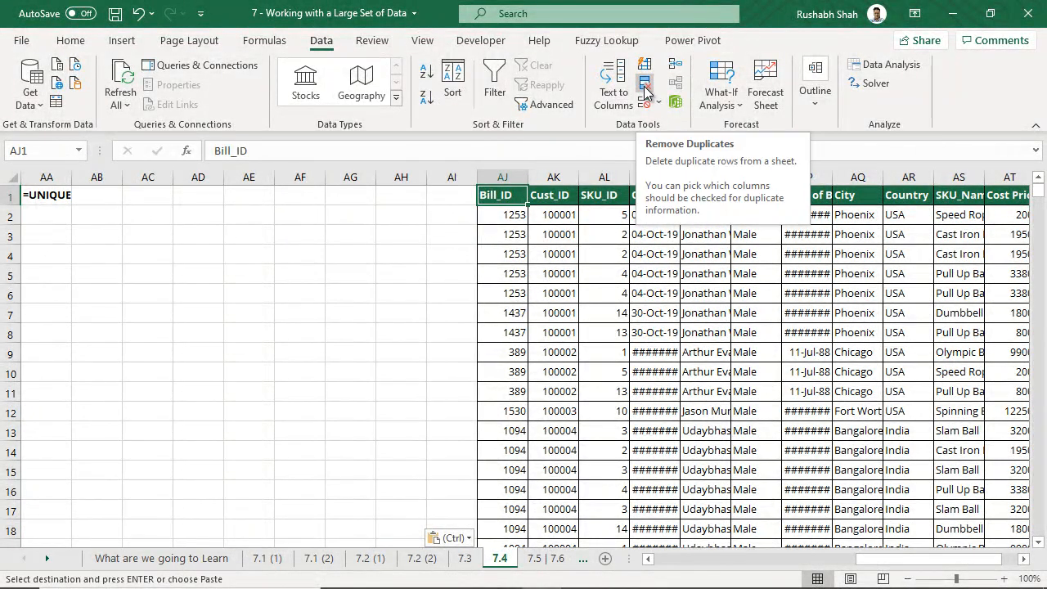
- Remove duplicates from the copied table at AJ1, checking only the Cust_ID column and treating the first row as headers
click(644, 87)
drag(371, 293, 220, 202)
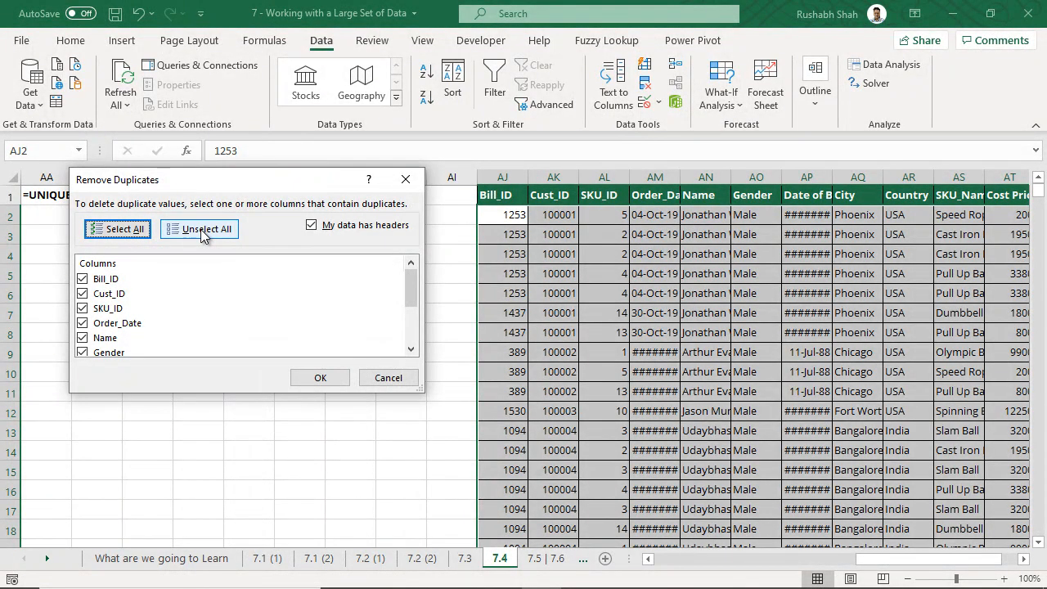
click(201, 229)
click(83, 293)
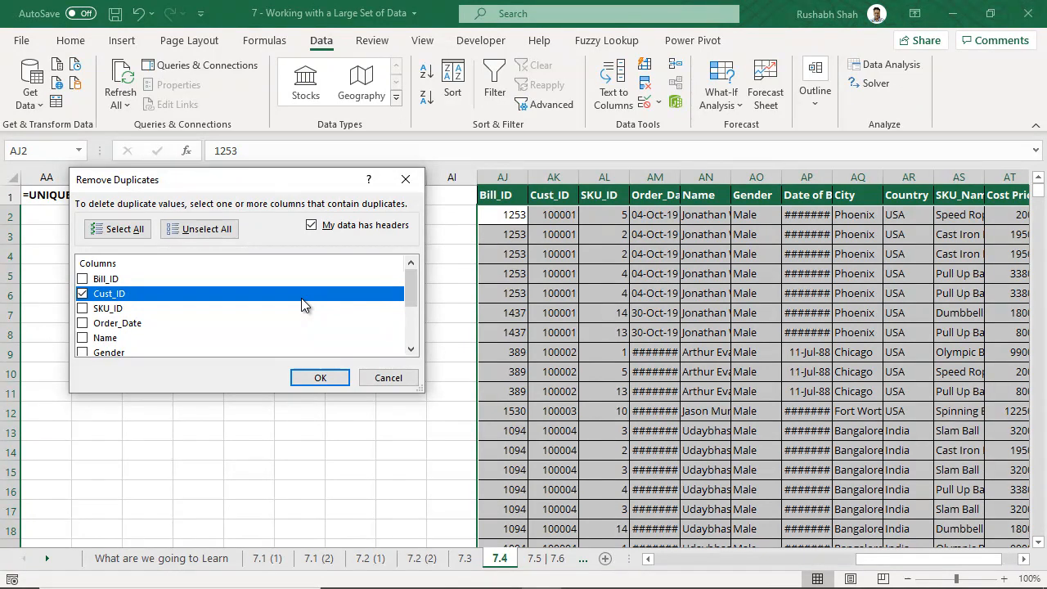
click(320, 378)
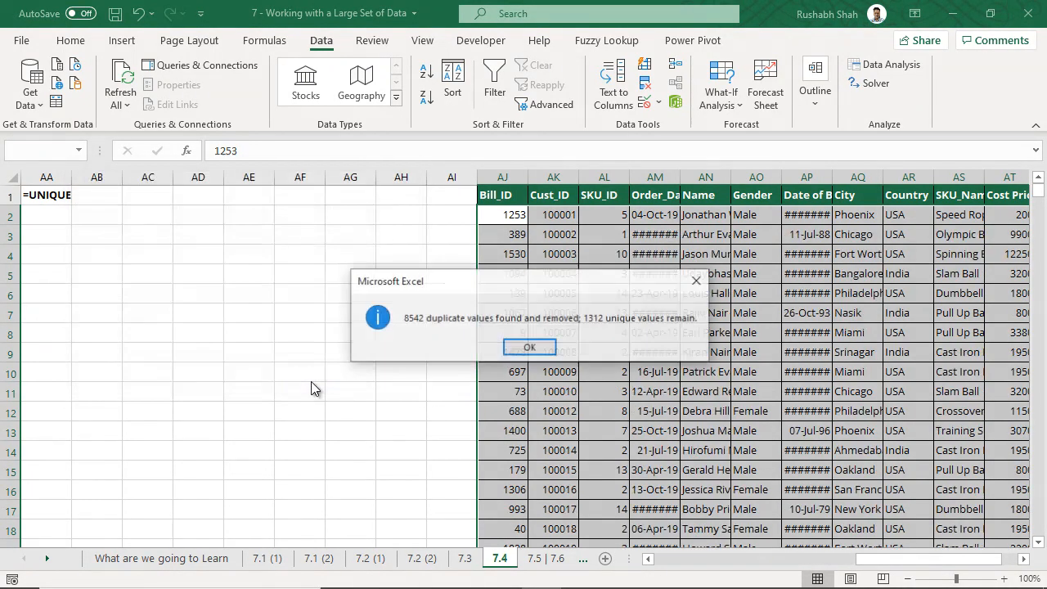
drag(493, 292, 250, 238)
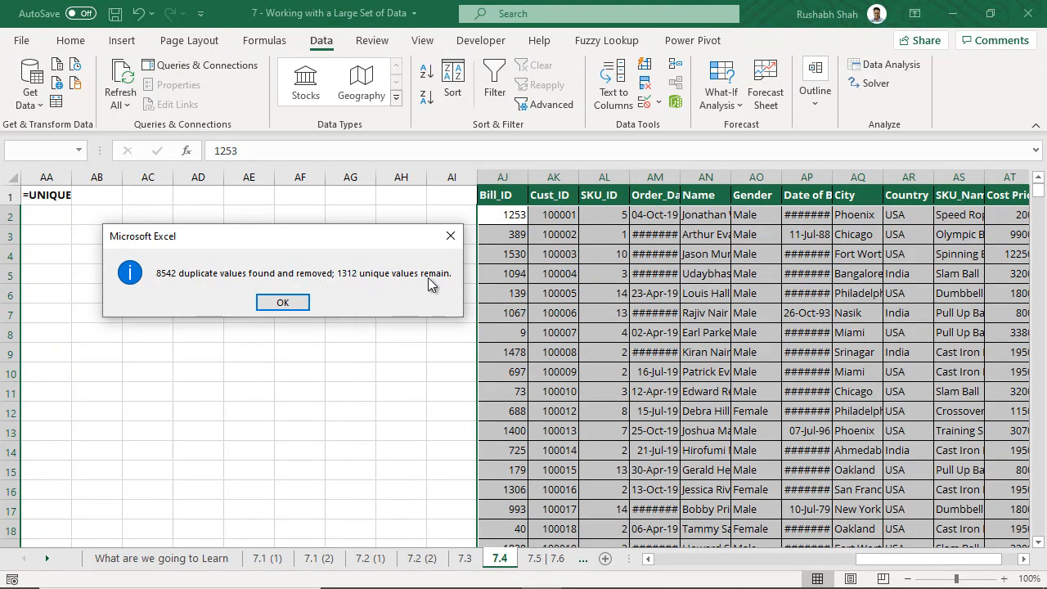
click(282, 302)
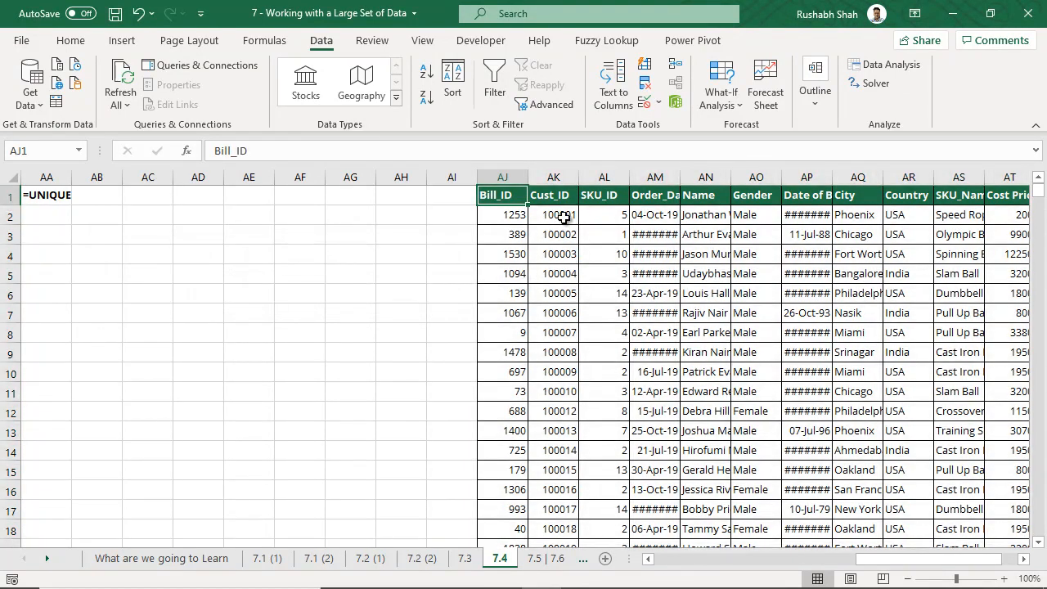
- Examine the remaining Cust_ID values and the full first record of the deduplicated table
click(563, 217)
drag(563, 217, 544, 483)
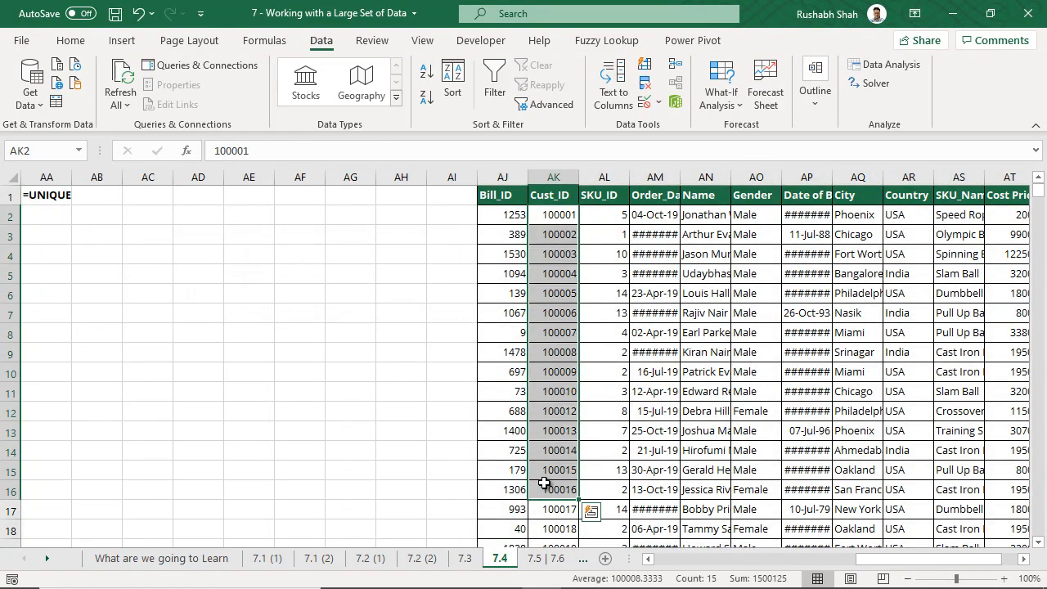
click(564, 217)
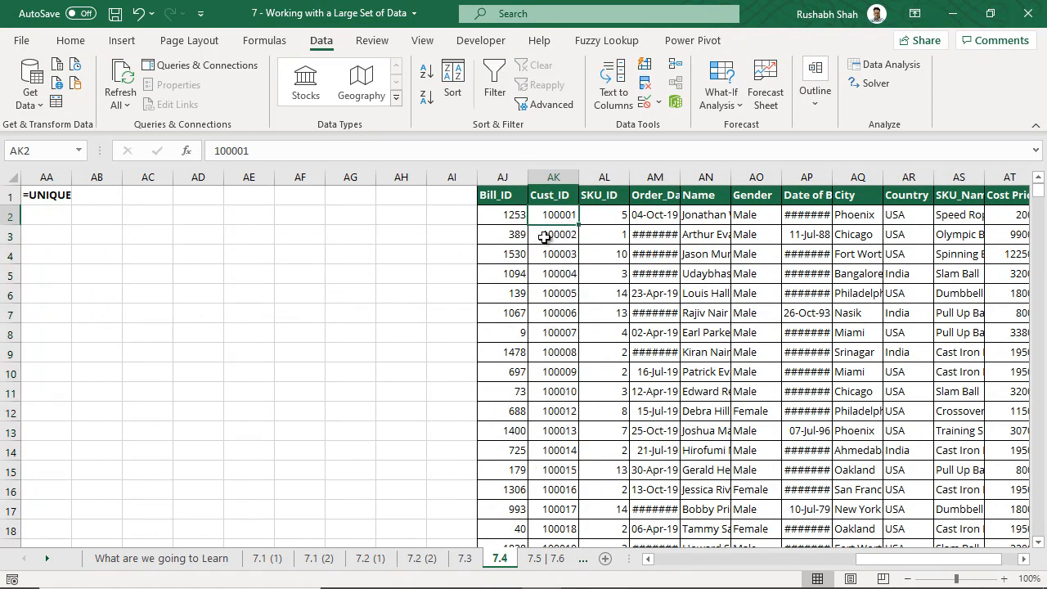
drag(510, 215, 1007, 215)
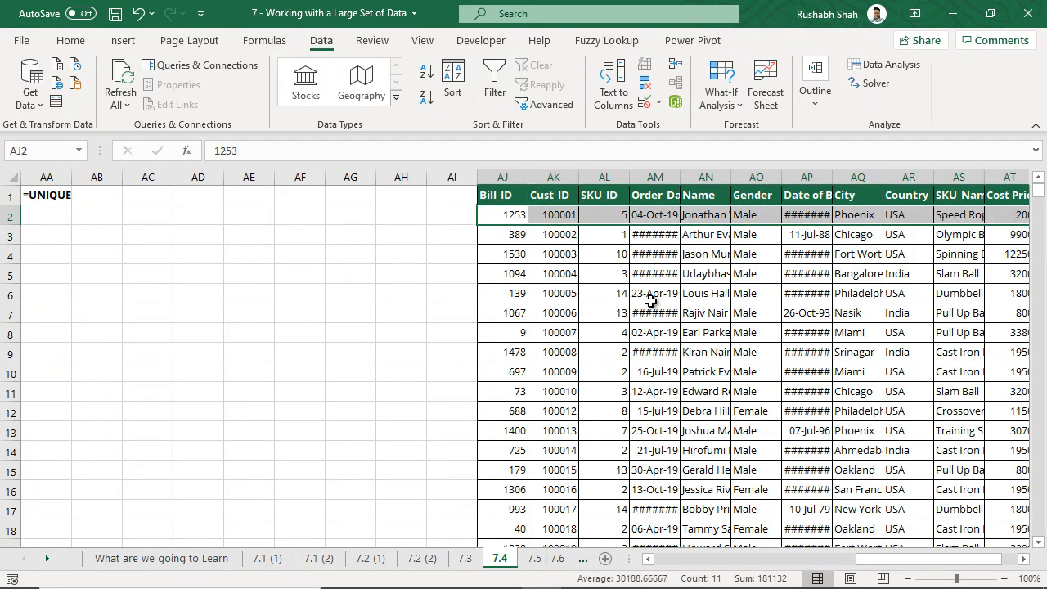
click(1023, 559)
click(1023, 560)
click(1023, 560)
click(1023, 559)
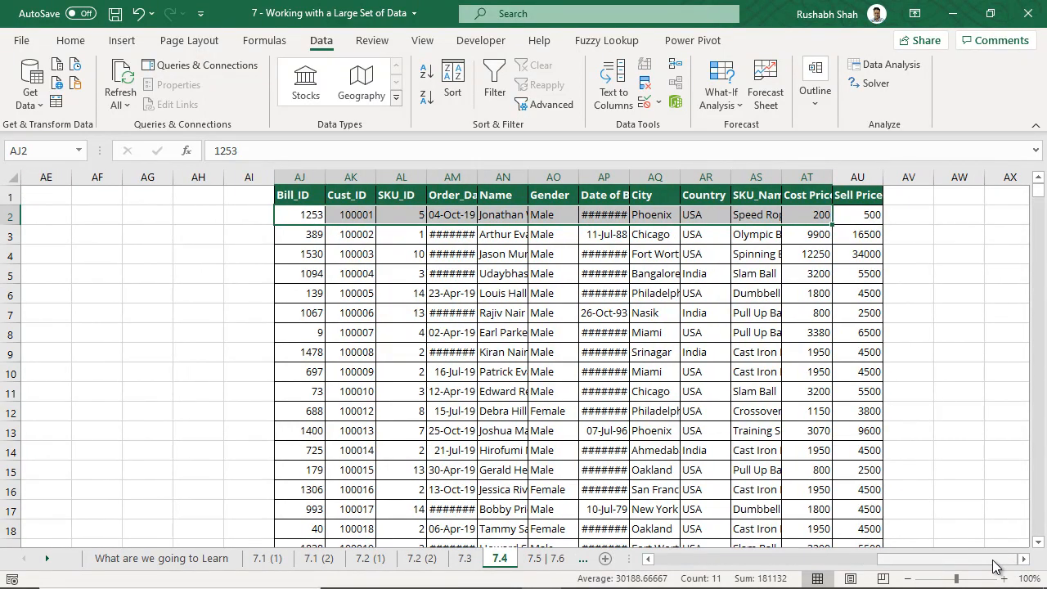
- Copy the original table's entire Cust_ID column and paste it into column AX
drag(996, 565, 746, 573)
click(118, 176)
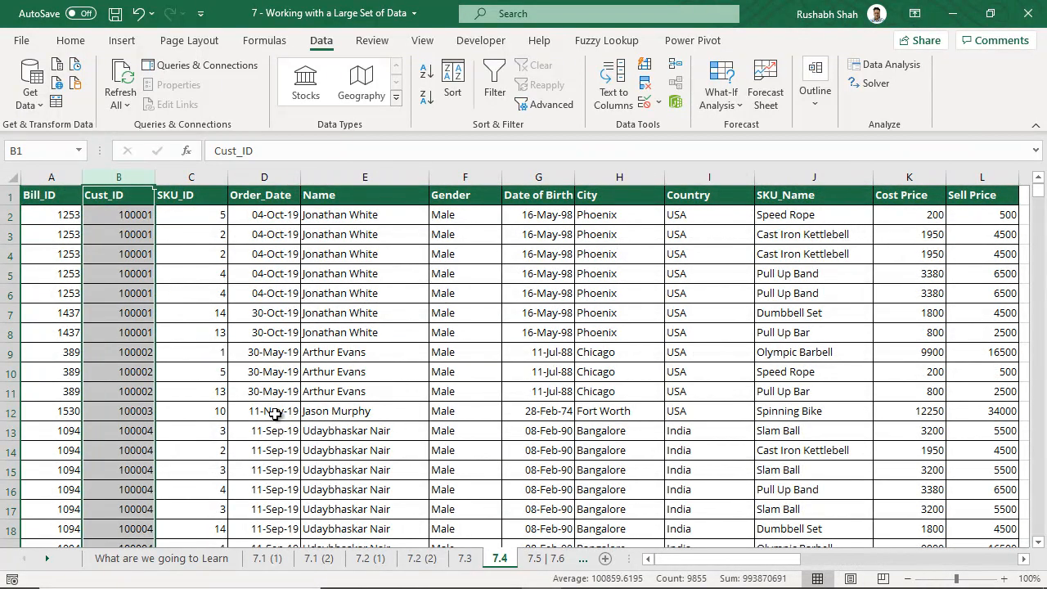
key(ctrl+c)
drag(782, 563, 1033, 567)
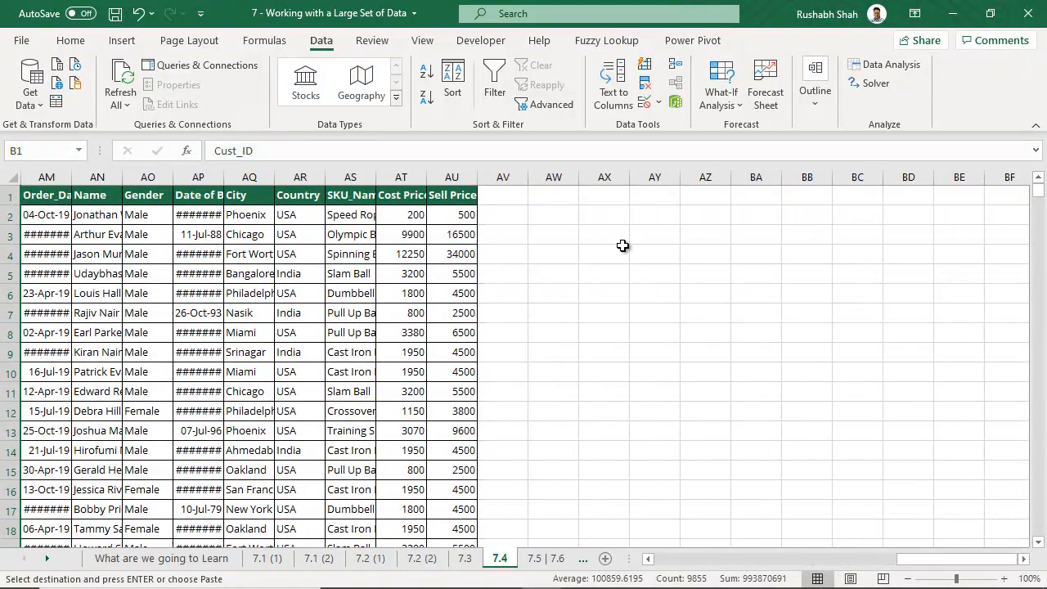
click(605, 176)
key(ctrl+v)
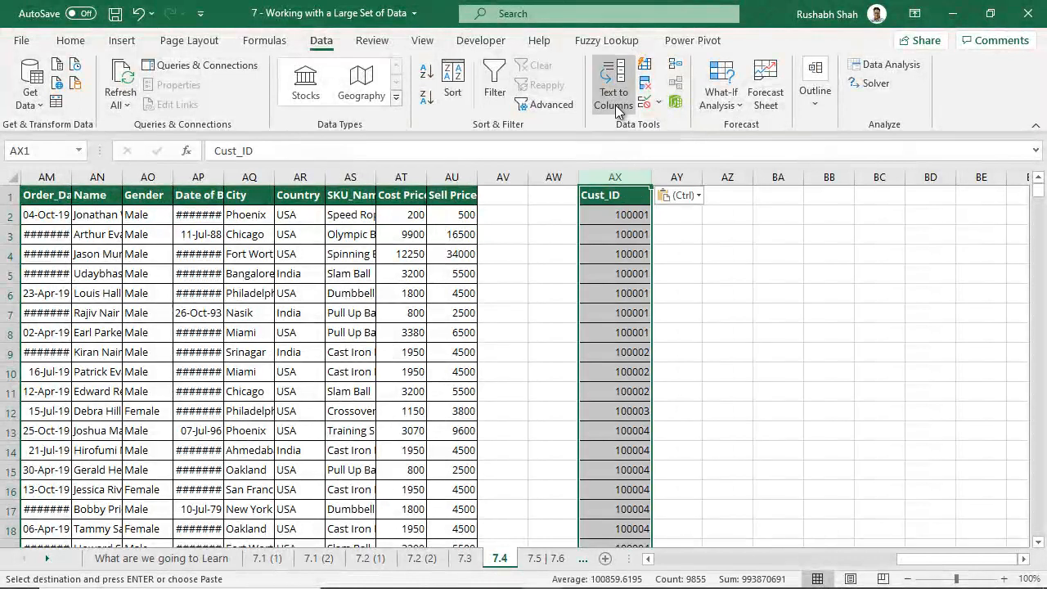
- Remove duplicates from the Cust_ID list in column AX and compare it with the deduplicated table
click(643, 85)
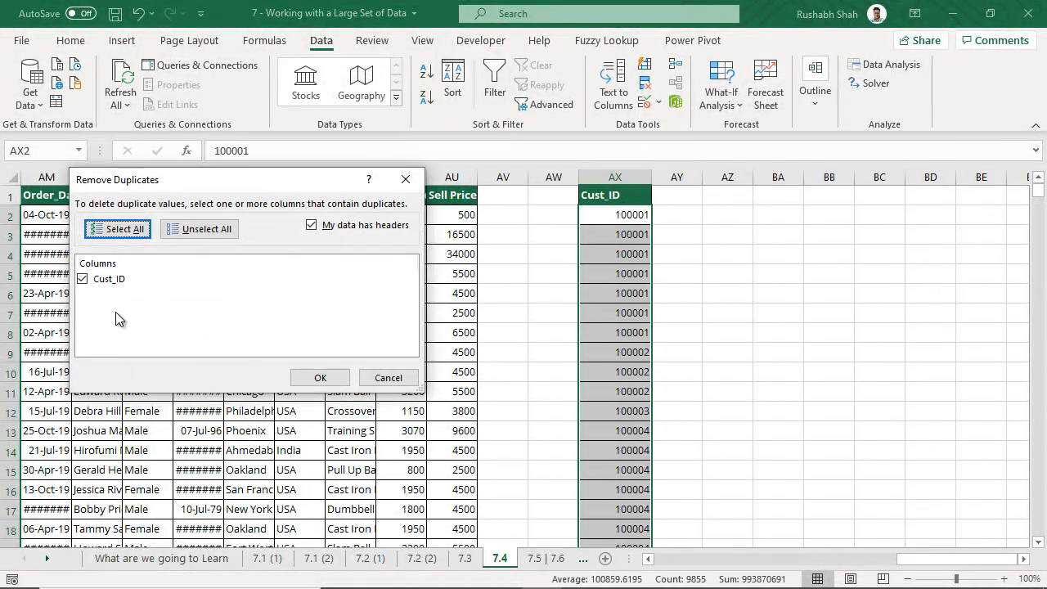
click(304, 375)
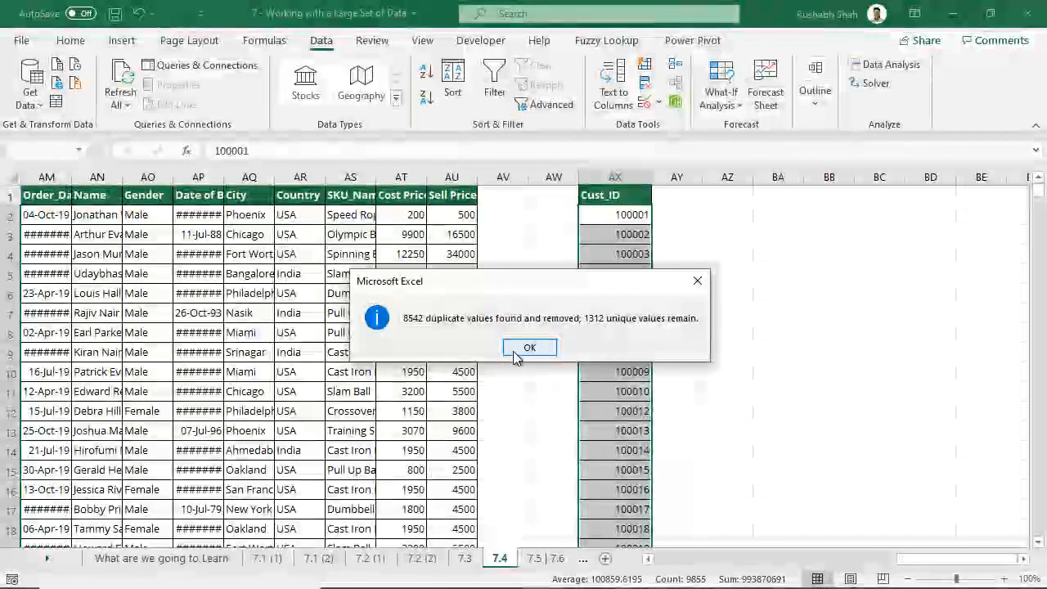
click(529, 347)
click(603, 214)
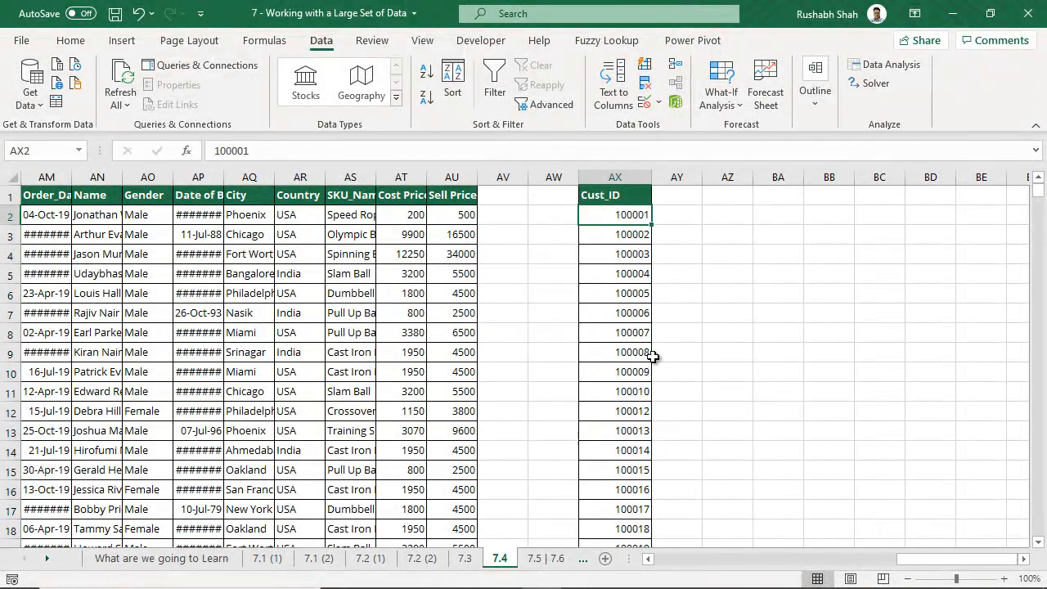
drag(155, 253, 446, 514)
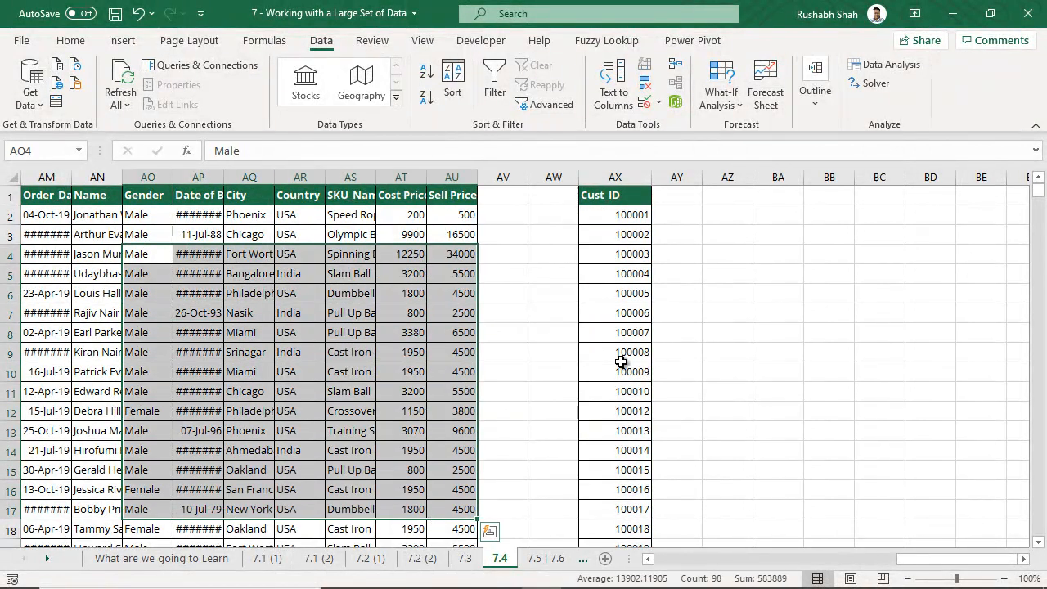
click(622, 295)
- Enter the formula =UNIQUE(B:B) in AC1 to extract the unique Cust_ID values from the original table
drag(935, 561, 819, 574)
click(493, 198)
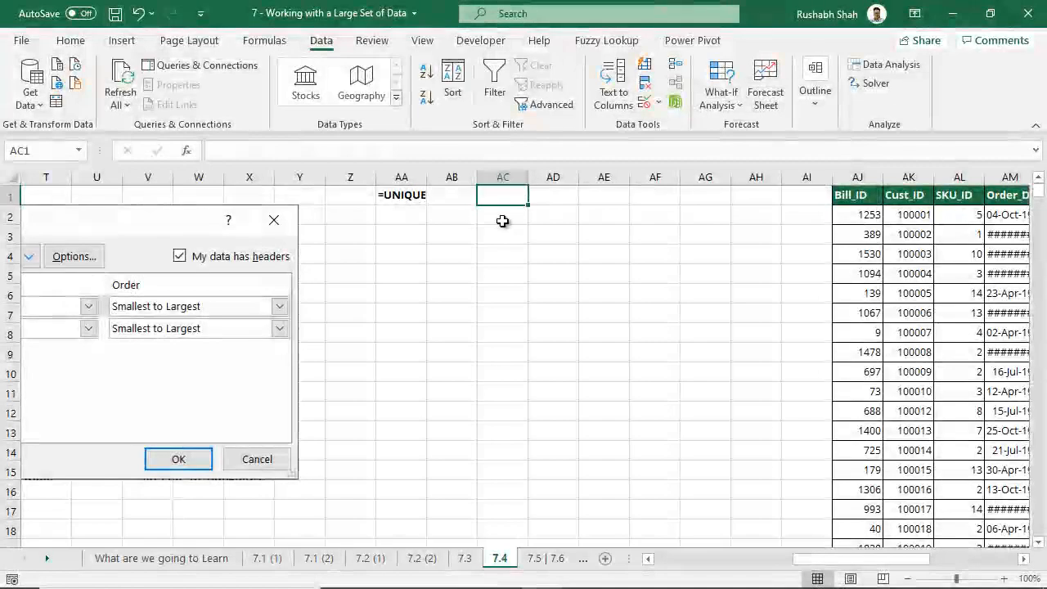
text(=uniq)
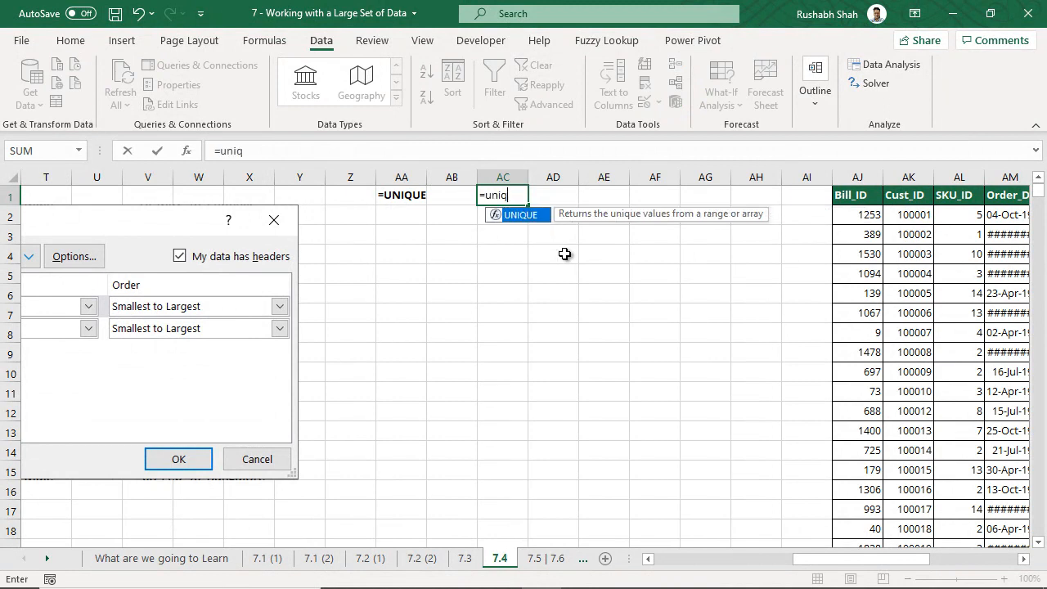
key(Tab)
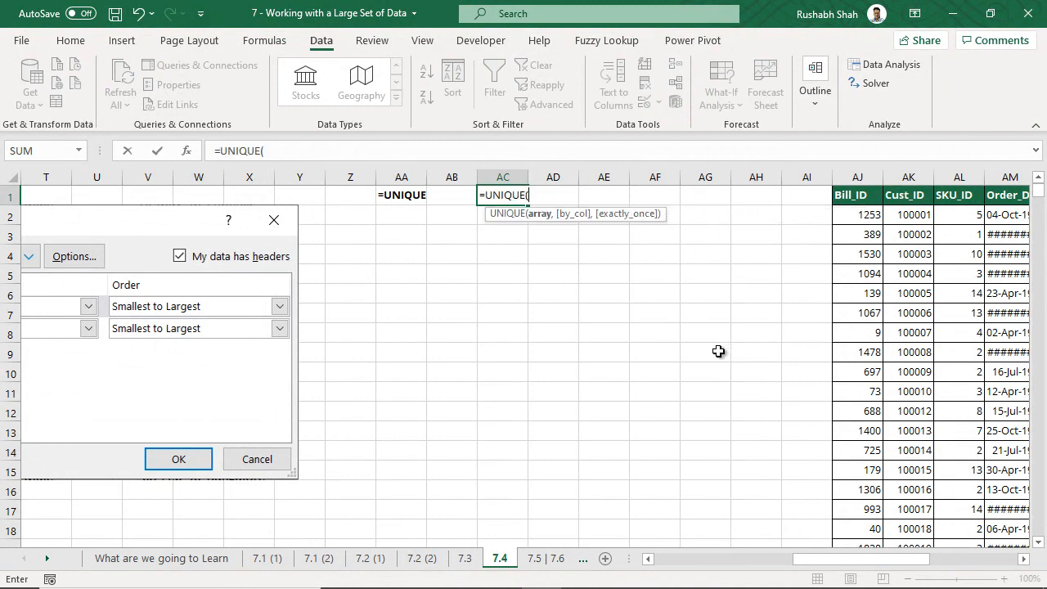
drag(840, 566, 764, 567)
click(142, 171)
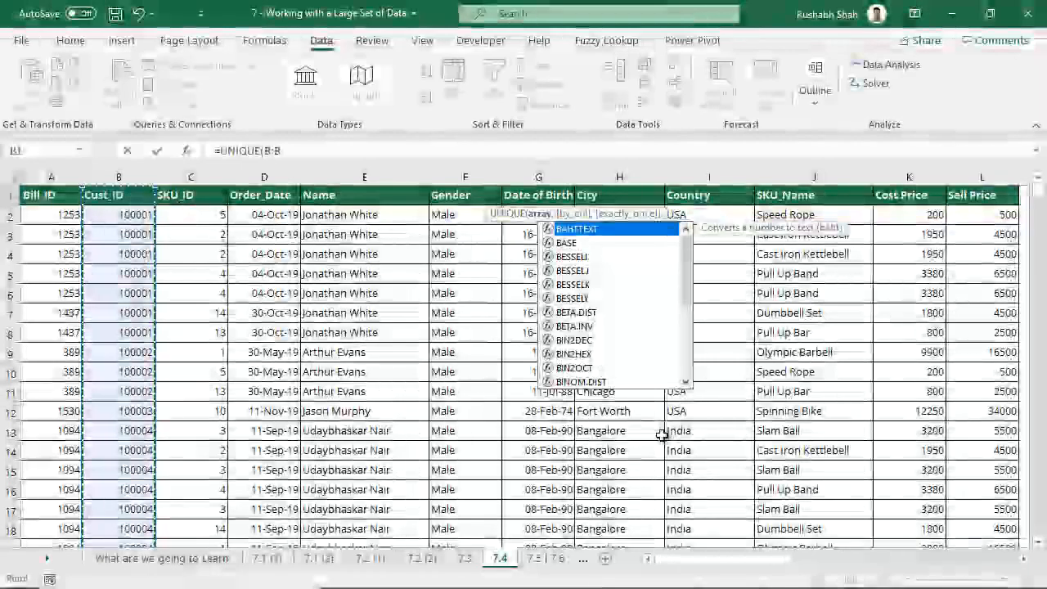
text())
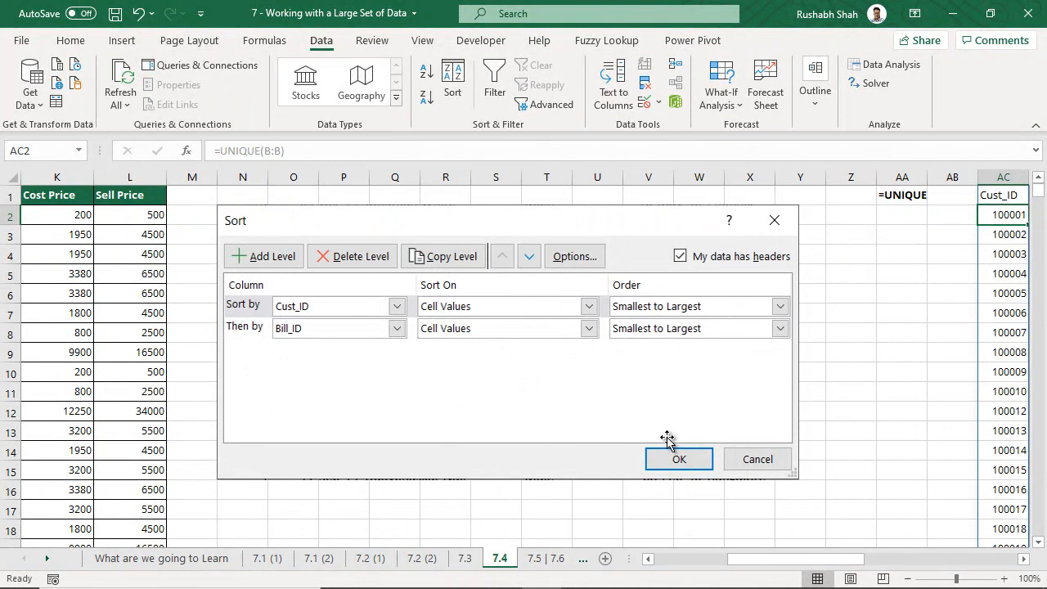
- Check the end of the UNIQUE list in column AC and append a new customer ID in B9856, below the original table's last record
click(1026, 562)
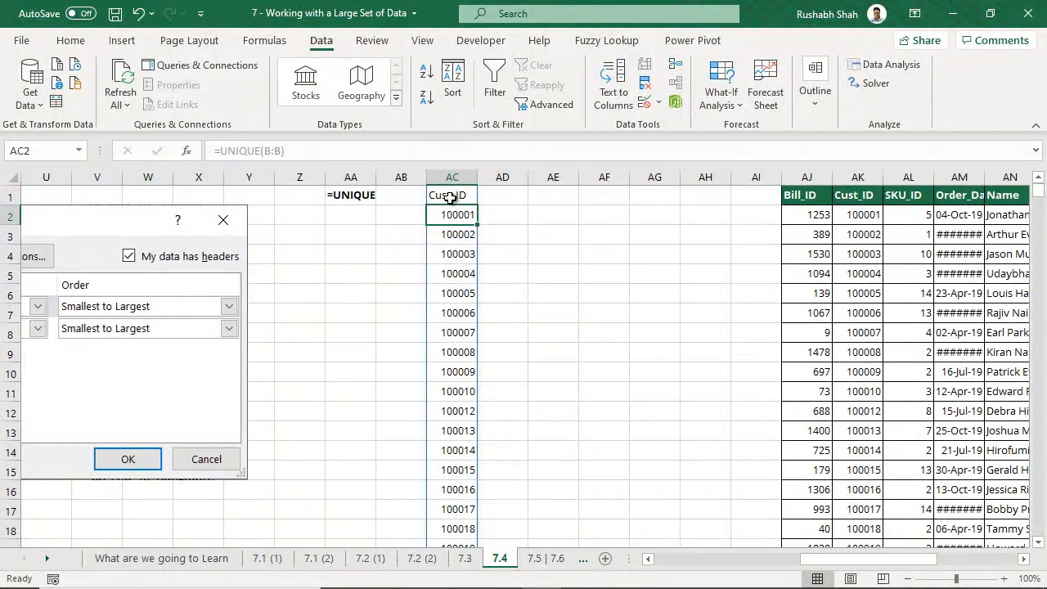
click(451, 198)
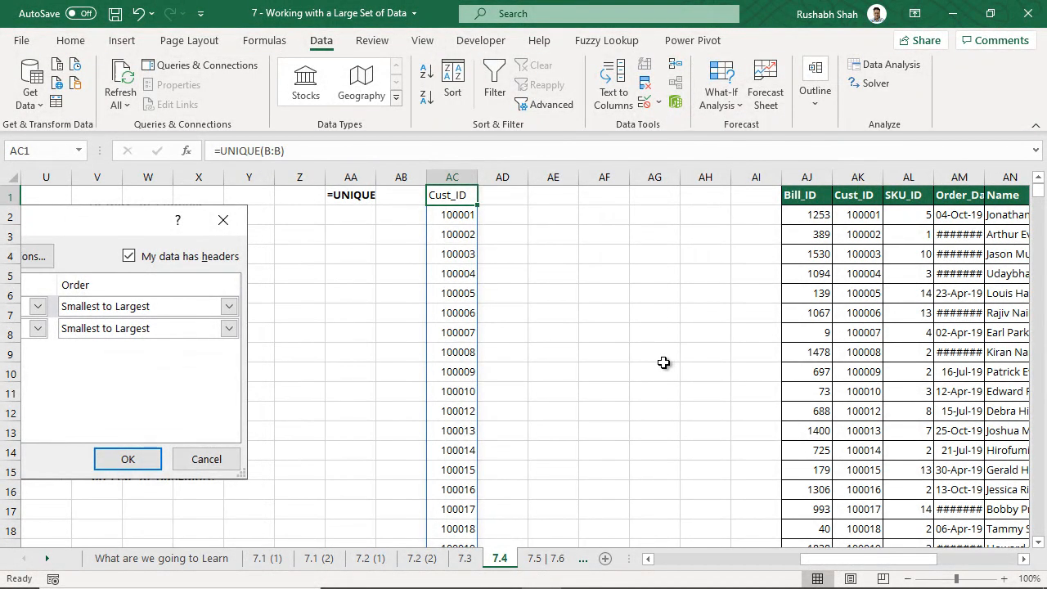
key(ctrl+Down)
scroll(664, 363, down, 1)
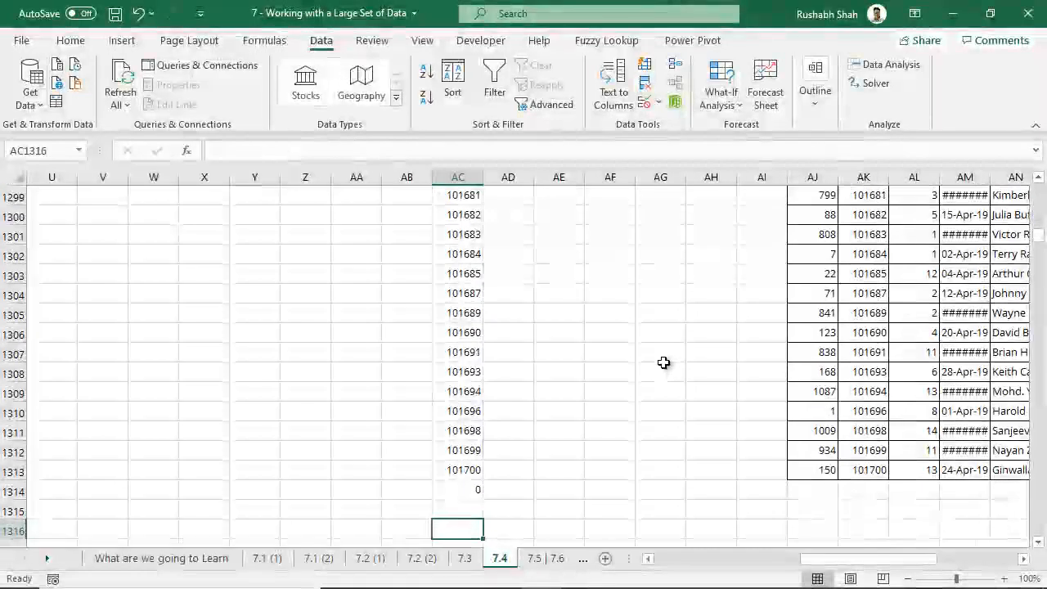
key(Up)
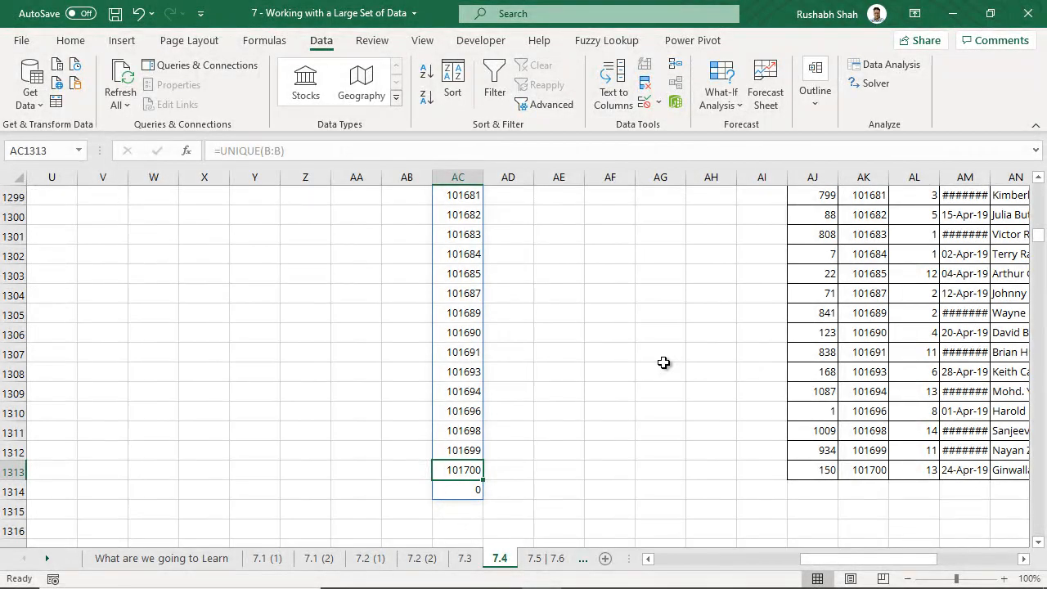
key(ctrl+Left)
key(ctrl+Left)
key(Right)
key(ctrl+Down)
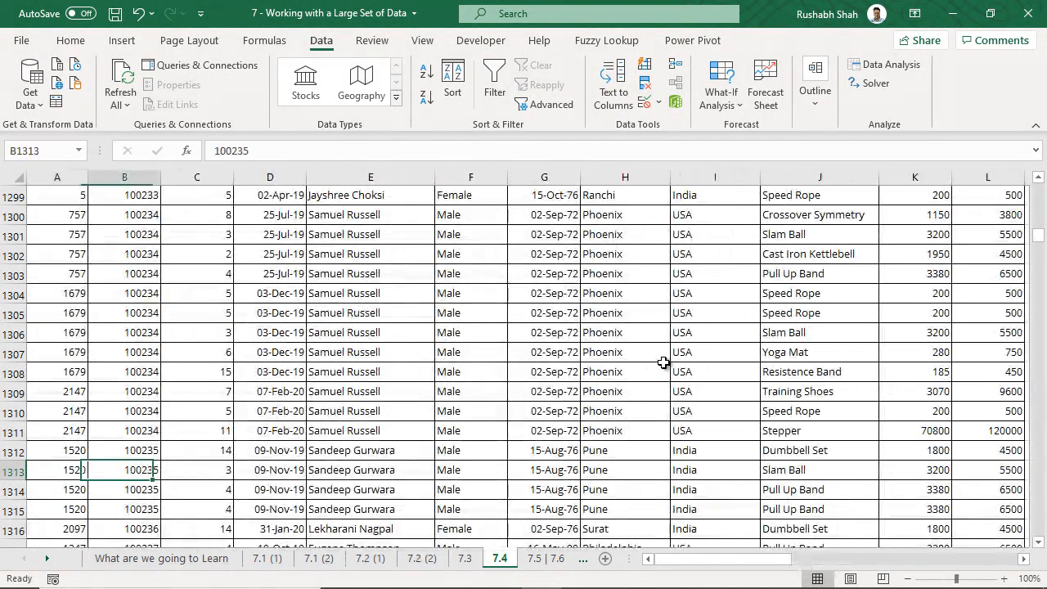
key(Down)
text(101)
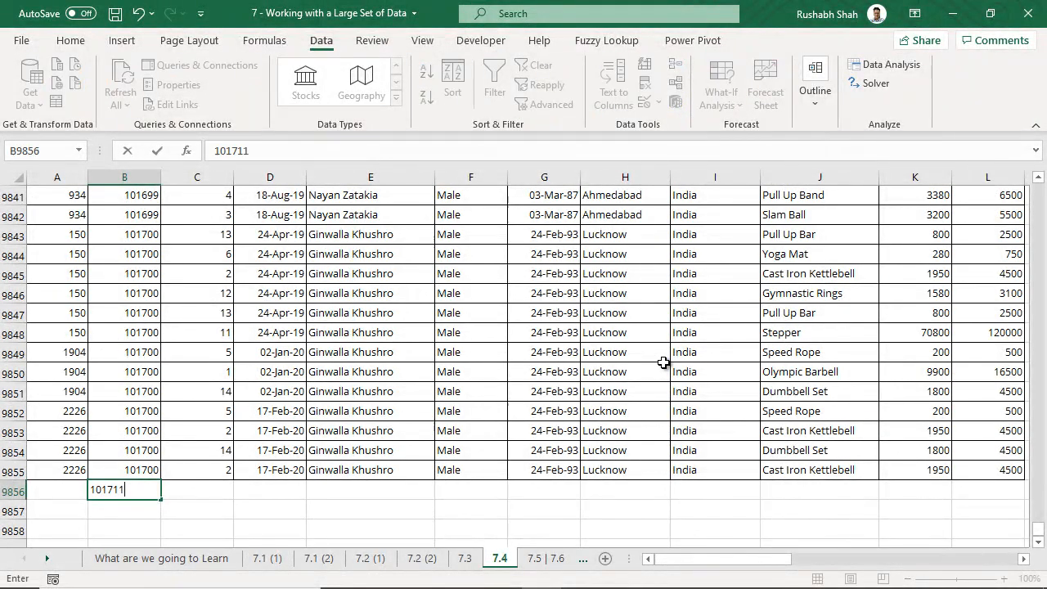
key(Return)
- Check the end of the UNIQUE list in column AC for the newly added customer ID and inspect the formula in AC1
key(Up)
key(Right)
key(Up)
key(ctrl+Right)
key(Right)
key(Right)
key(Right)
key(Right)
key(Right)
key(Right)
key(Right)
key(ctrl+Up)
key(Right)
key(Right)
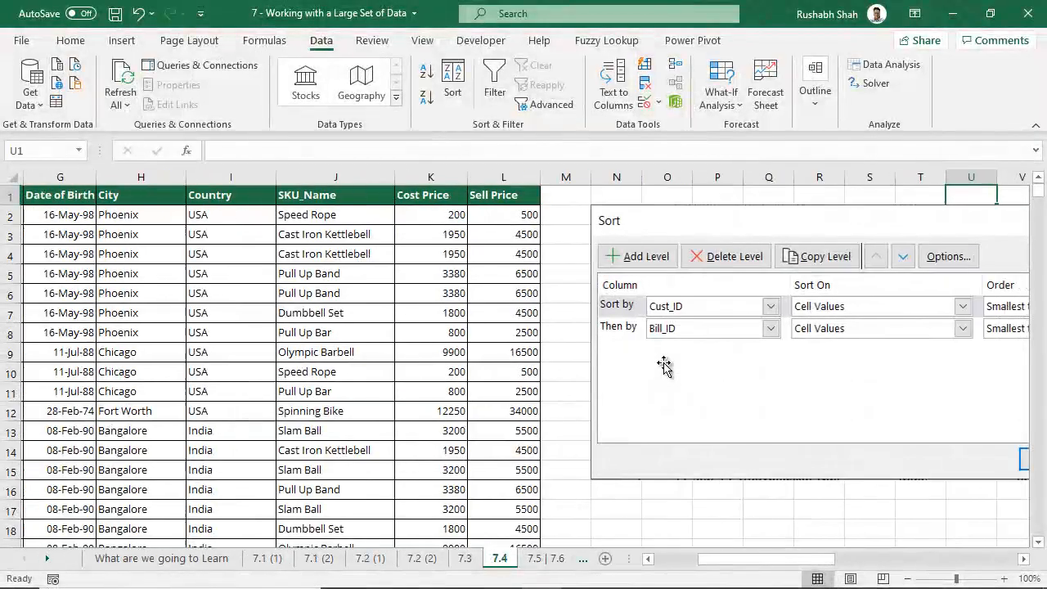
key(Right)
key(Right)
key(Right)
key(Right)
key(Right)
key(Right)
key(Right)
key(Right)
key(Right)
key(Right)
key(Right)
key(Right)
key(Right)
key(Left)
key(Left)
key(Left)
key(Left)
key(Left)
key(ctrl+Down)
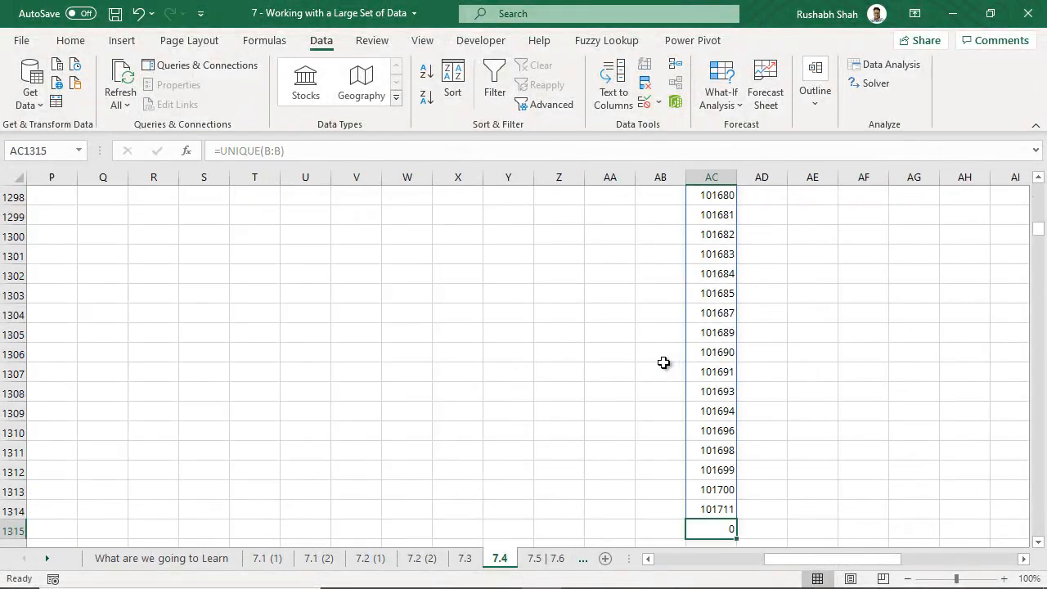
drag(660, 512, 844, 508)
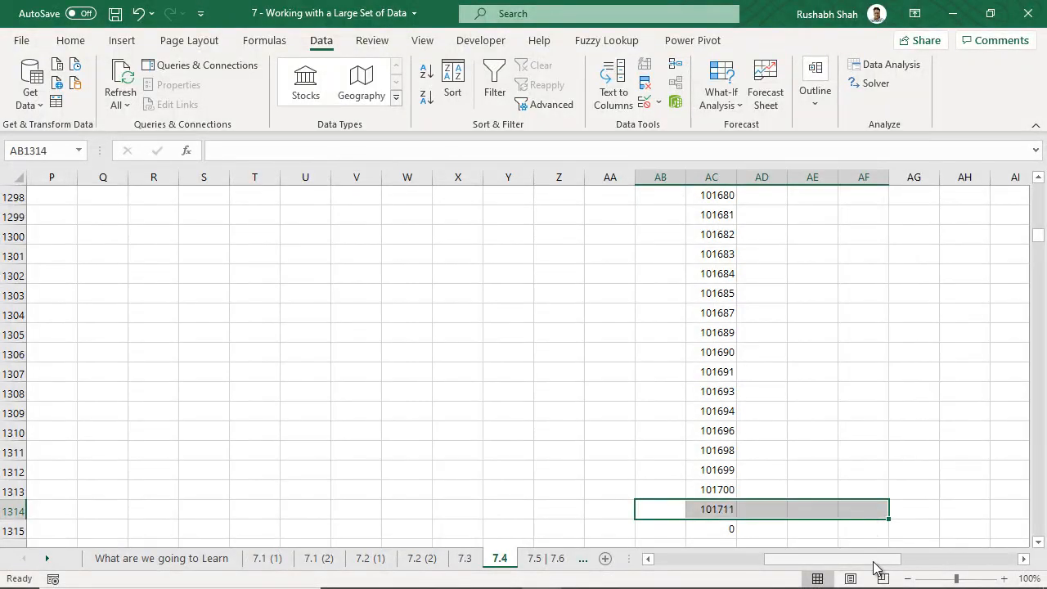
click(718, 335)
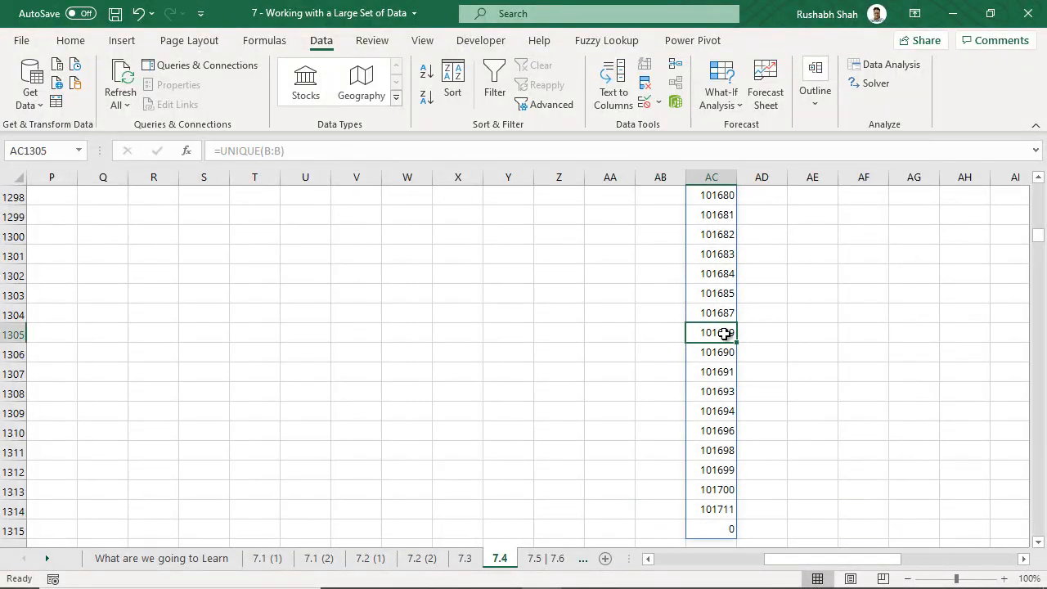
key(ctrl+Up)
key(F2)
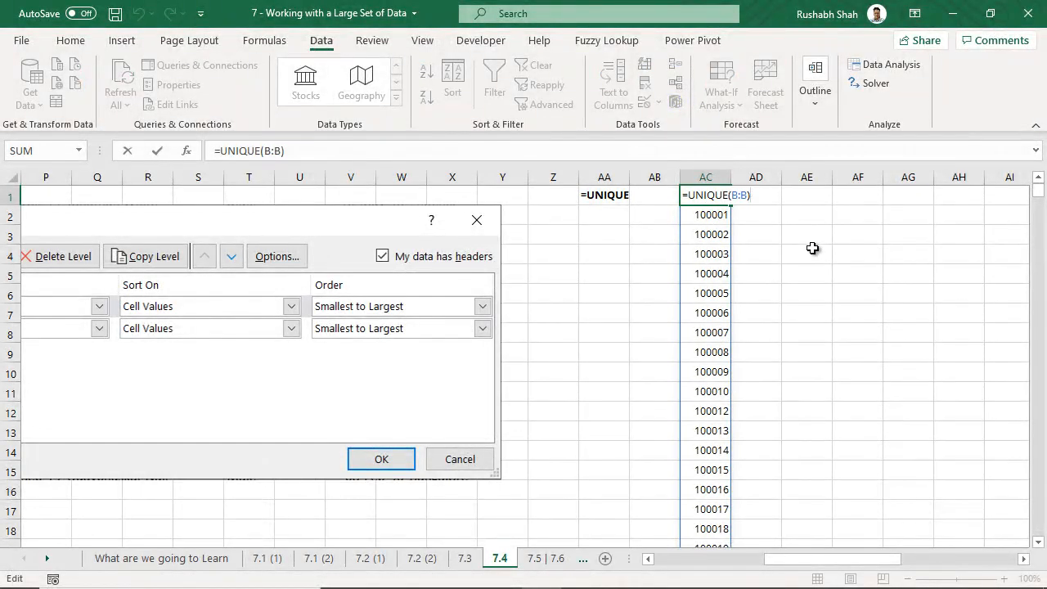
- Check whether the end of the Remove Duplicates list in column AX contains the newly added customer ID
key(Tab)
key(Tab)
key(Tab)
key(Tab)
key(Tab)
key(Tab)
key(Tab)
key(Tab)
key(Tab)
key(Tab)
key(Tab)
key(Tab)
key(Tab)
key(Tab)
key(Tab)
key(Tab)
key(Tab)
key(Tab)
key(Tab)
key(Tab)
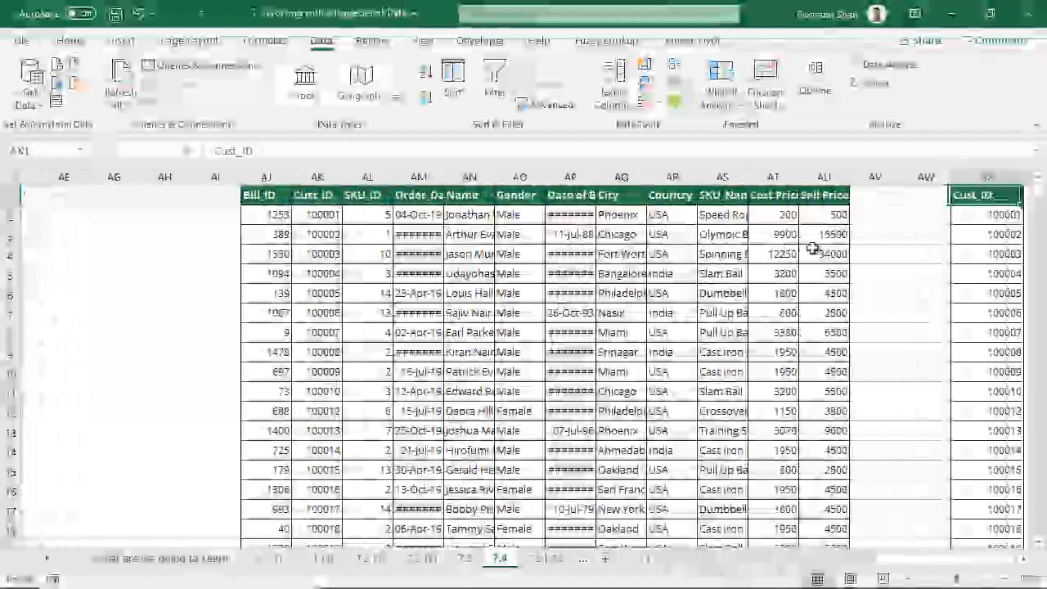
key(ctrl+Down)
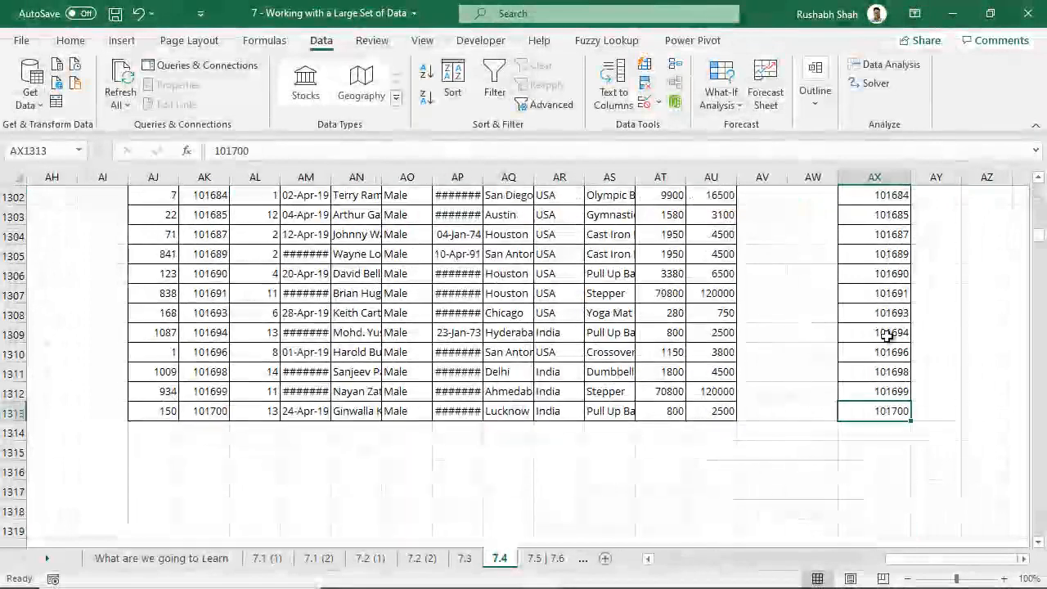
key(Down)
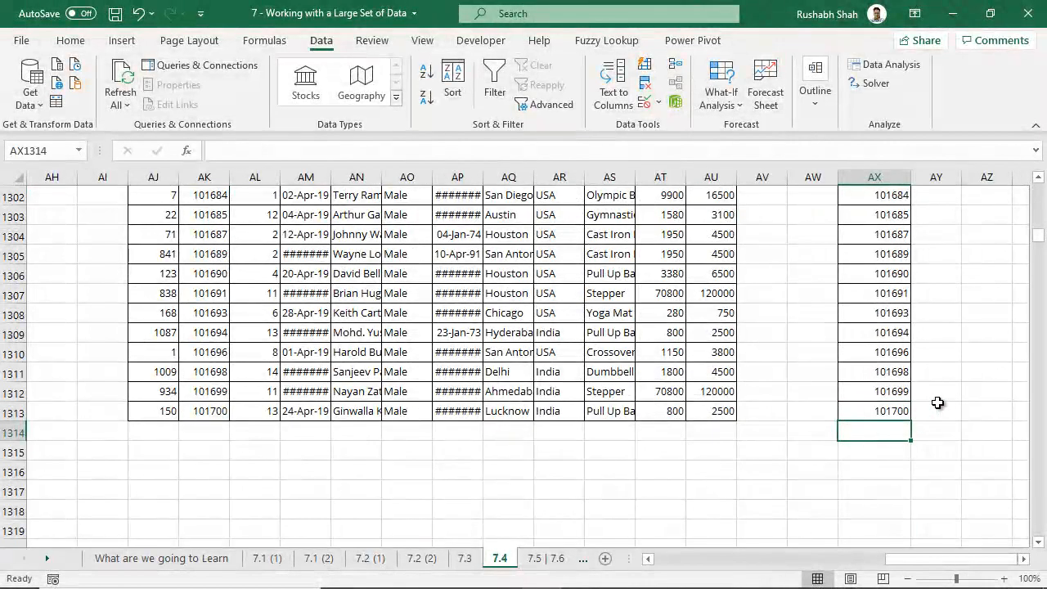
drag(880, 260, 872, 412)
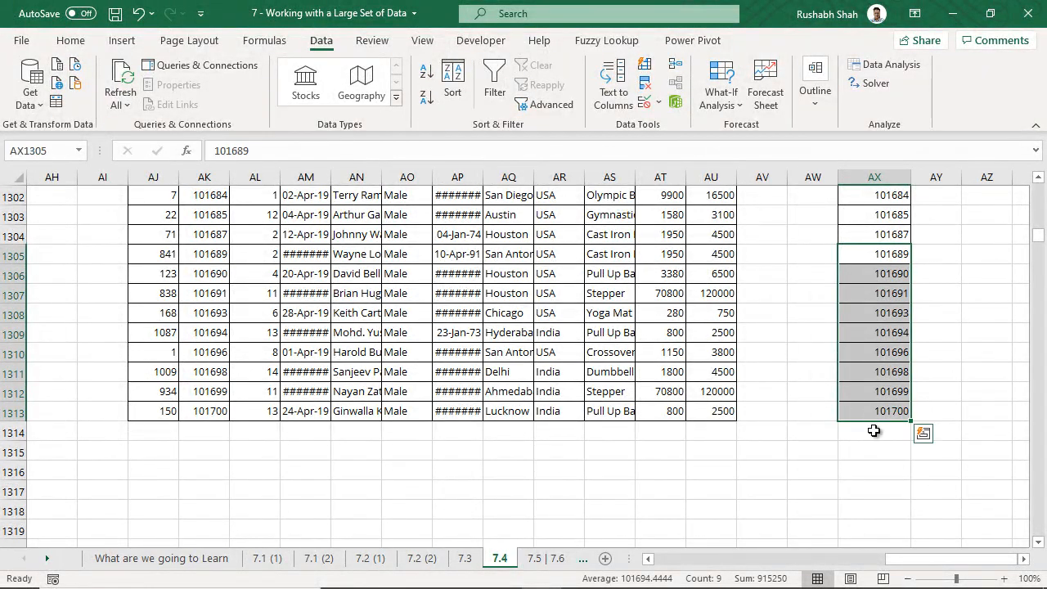
click(874, 431)
key(ctrl+Up)
key(ctrl+Up)
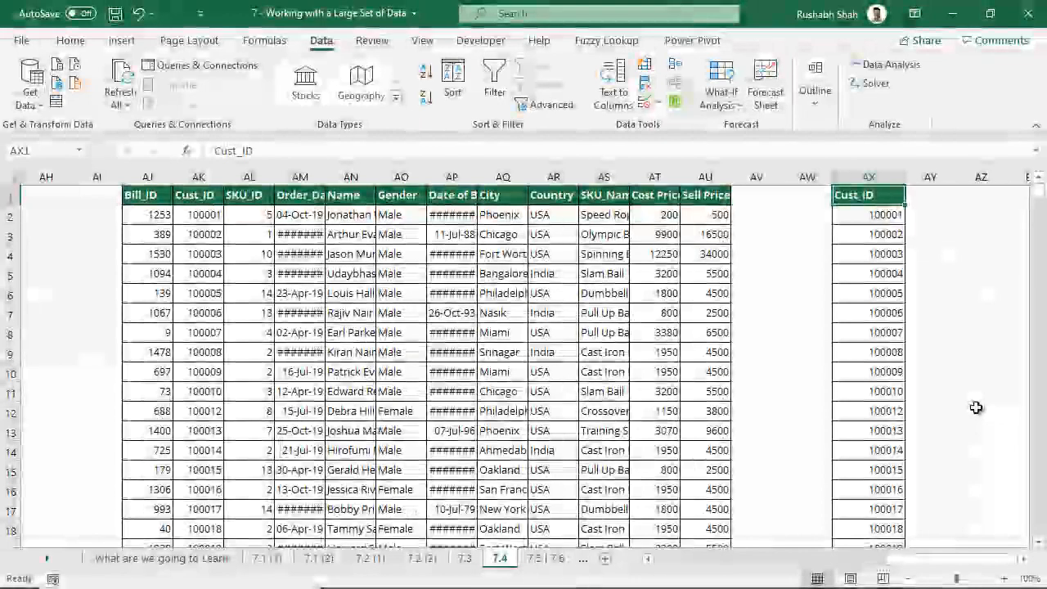
- Go back to the UNIQUE formula in AC1 and review the extent of its Cust_ID list
key(ctrl+shift+Down)
key(Left)
key(Left)
key(Left)
key(Left)
key(Left)
key(Left)
key(Left)
key(Left)
key(Left)
key(Left)
key(Left)
key(Left)
key(Left)
key(Left)
key(Left)
key(Left)
key(Left)
key(Left)
key(Left)
key(Left)
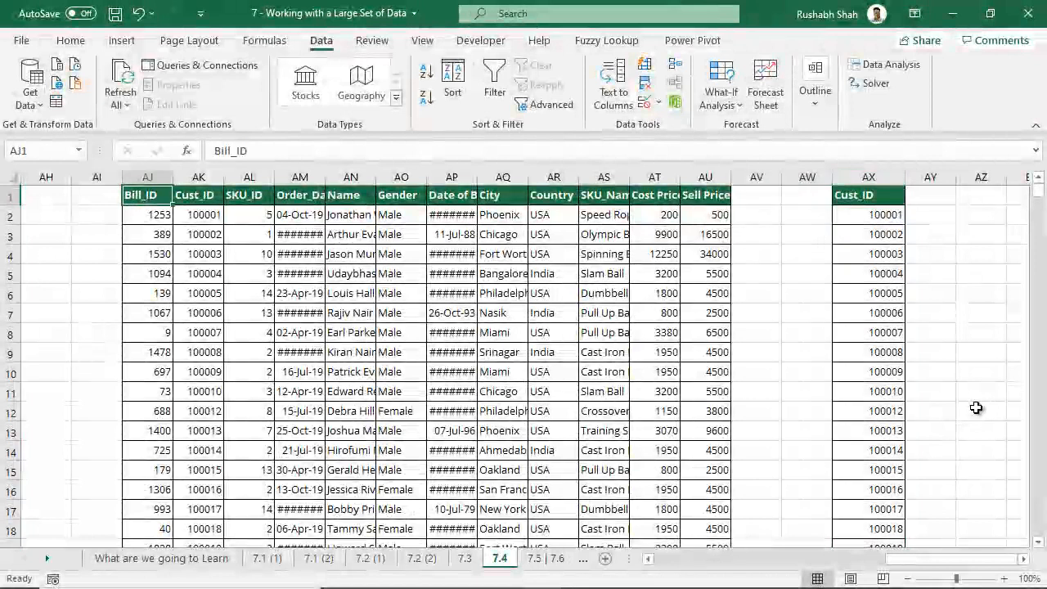
key(Left)
key(Left)
key(Left)
key(Left)
key(Right)
key(Right)
key(Right)
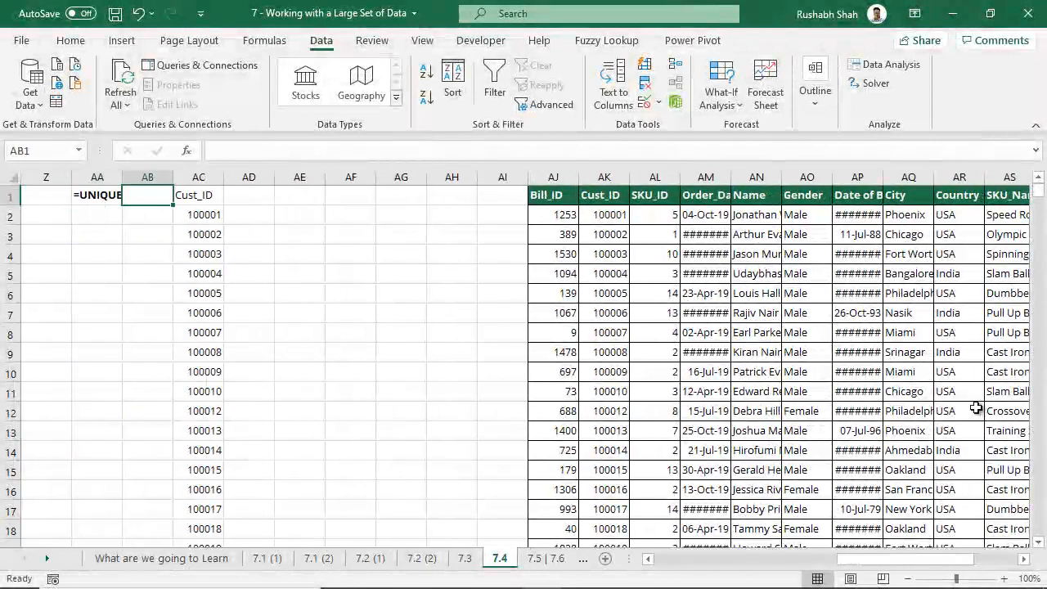
key(ctrl+shift+Down)
key(ctrl+BackSpace)
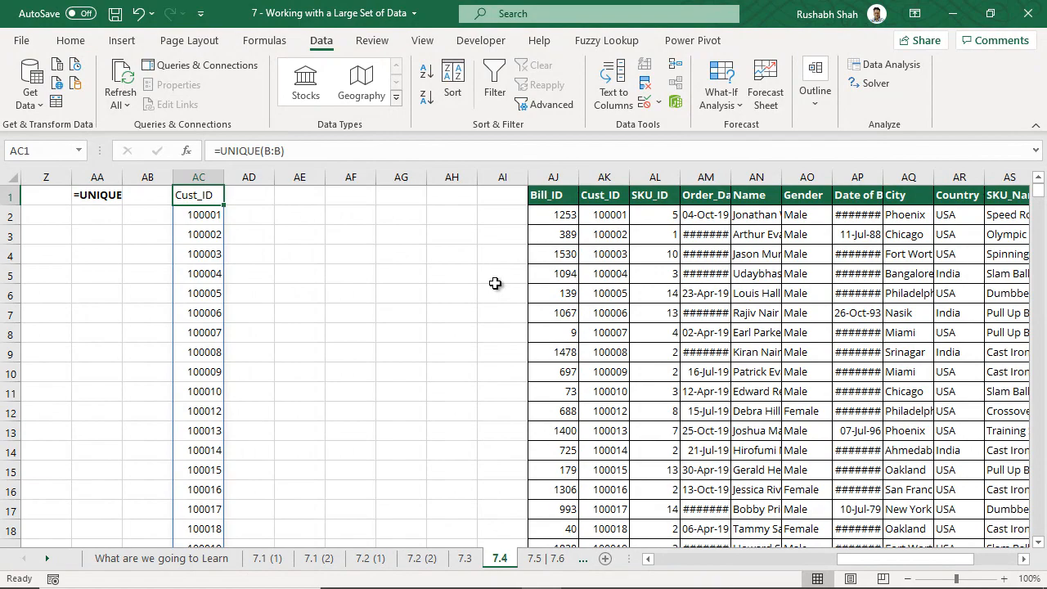
- Select the Freeze Panes topic in I6 on the "What are we going to Learn" sheet and save the workbook
click(217, 561)
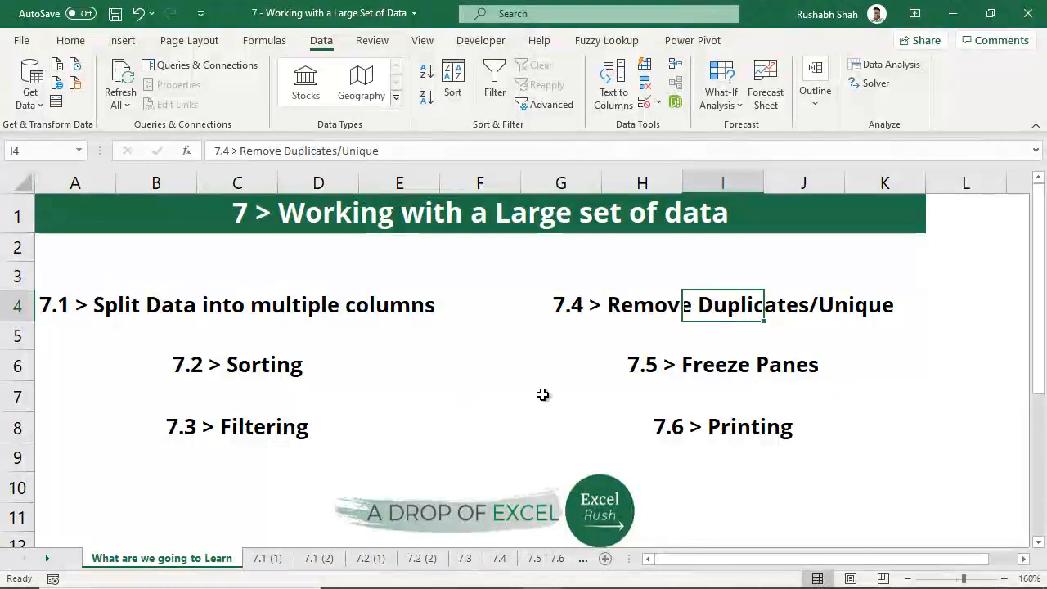
click(733, 367)
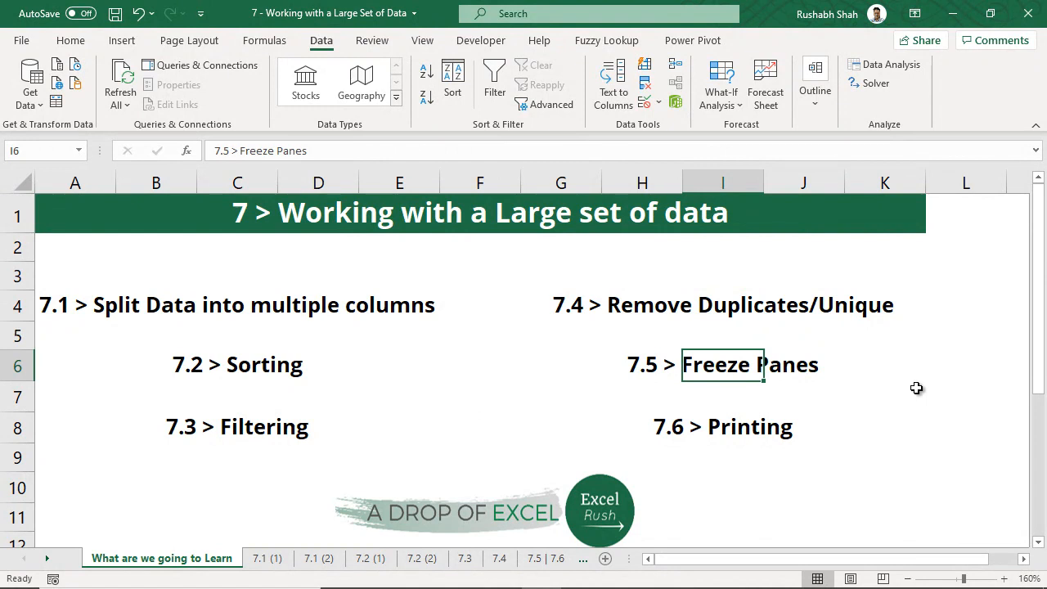
key(ctrl+s)
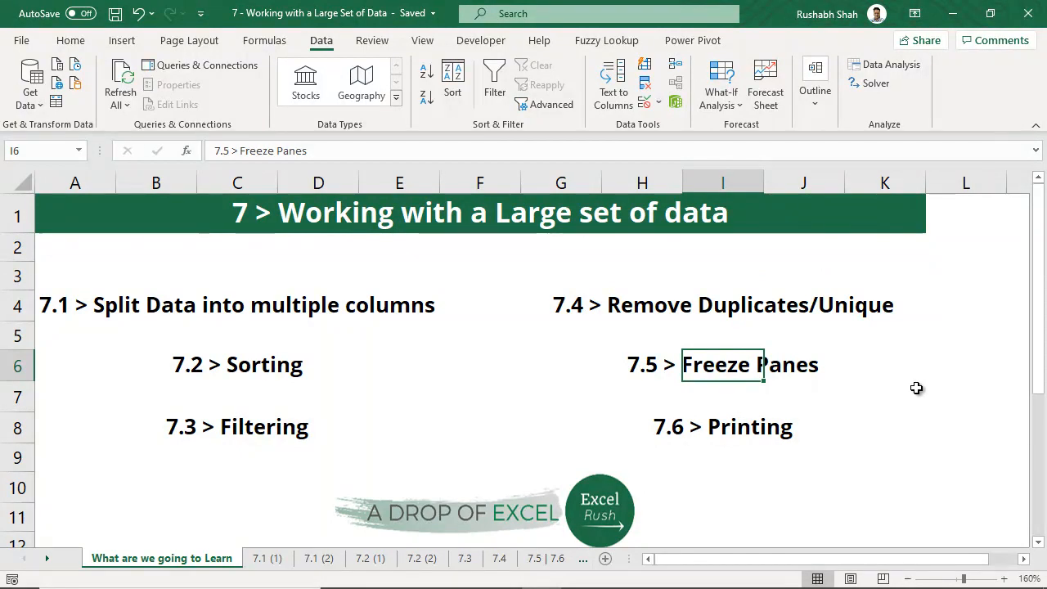
- Examine the lower rows of the 7.5 | 7.6 sheet, including the date and price columns, and compare them with the header row
click(546, 560)
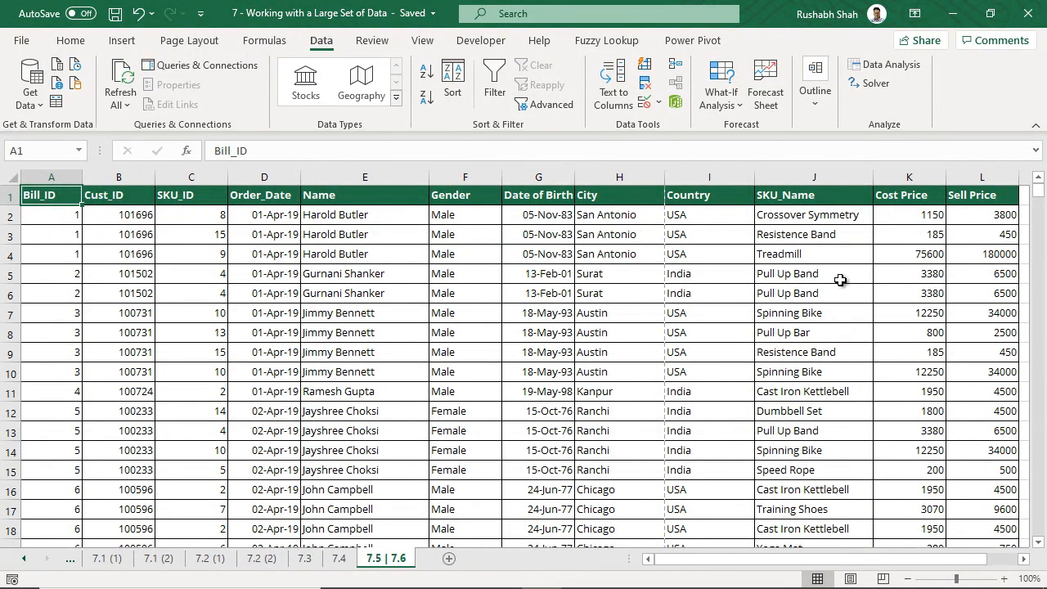
scroll(534, 330, down, 11)
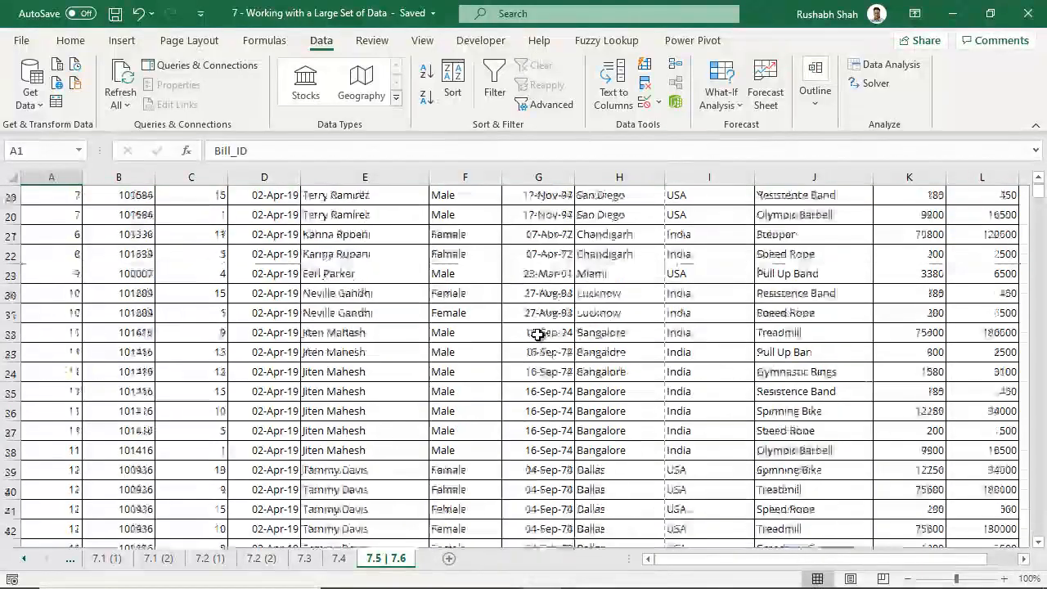
scroll(535, 330, down, 7)
drag(278, 273, 279, 481)
drag(537, 273, 536, 486)
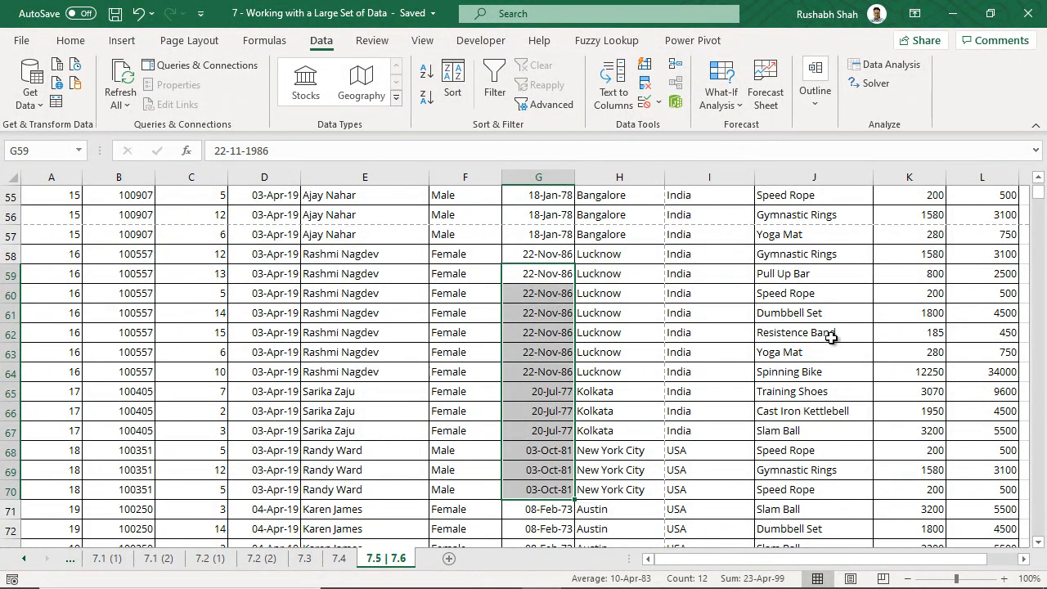
drag(859, 274, 966, 472)
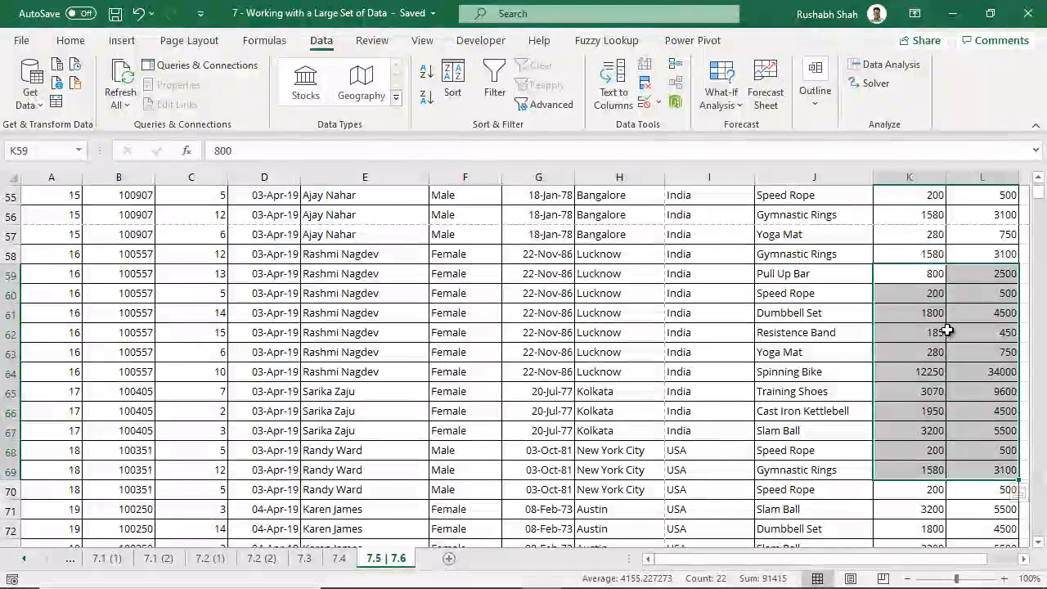
scroll(898, 364, up, 18)
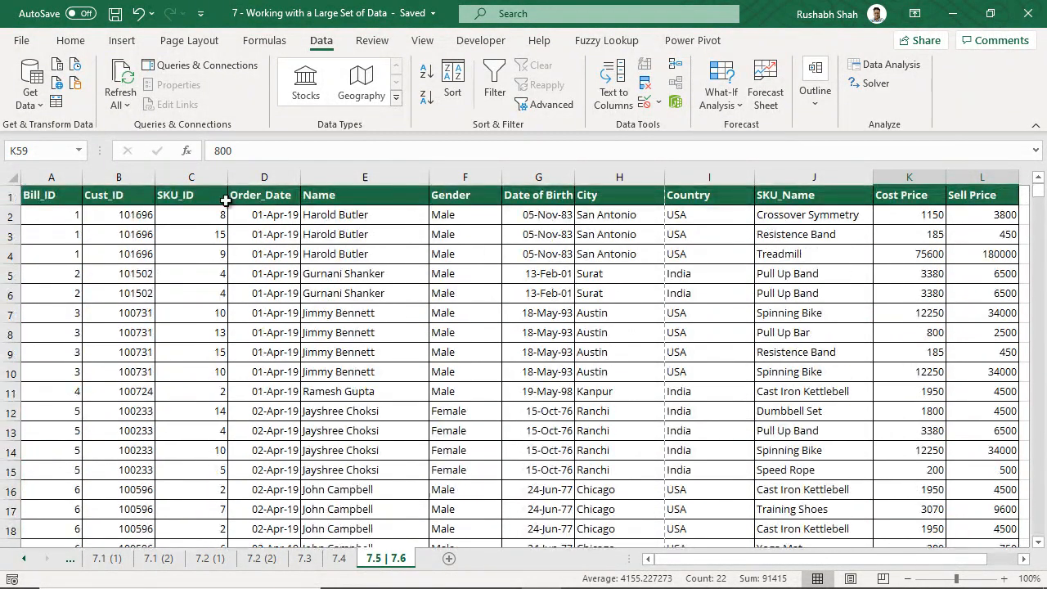
- Freeze the top row of the 7.5 | 7.6 sheet and check the column headers while going through the lower rows
click(46, 196)
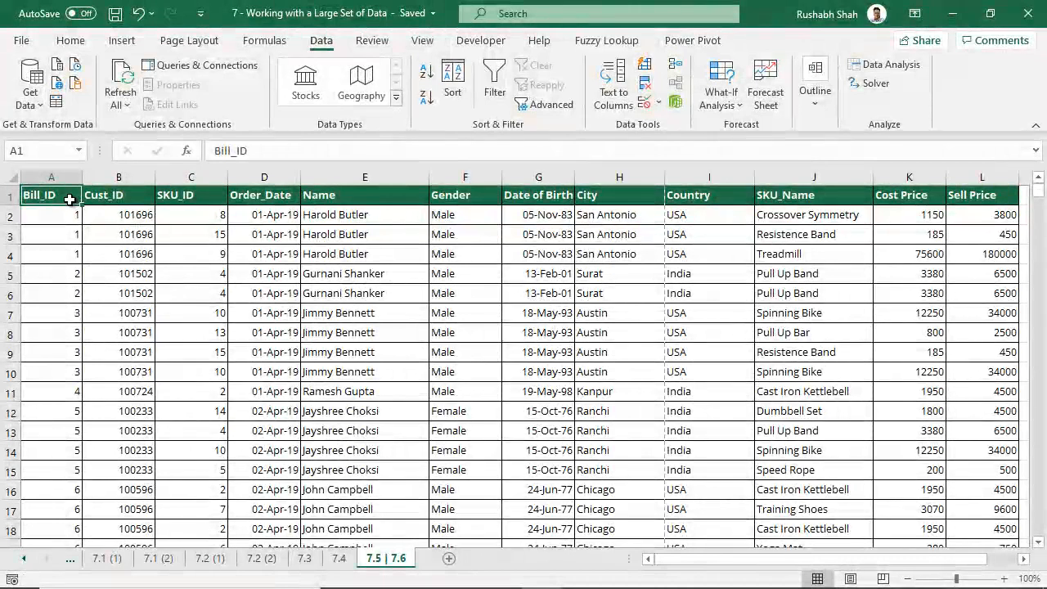
click(422, 43)
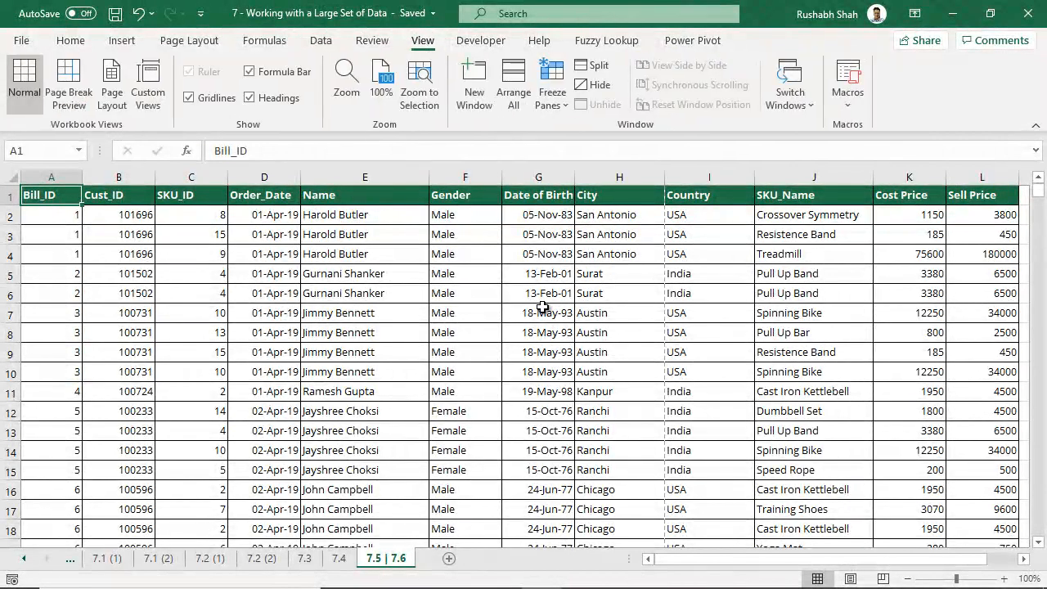
click(559, 98)
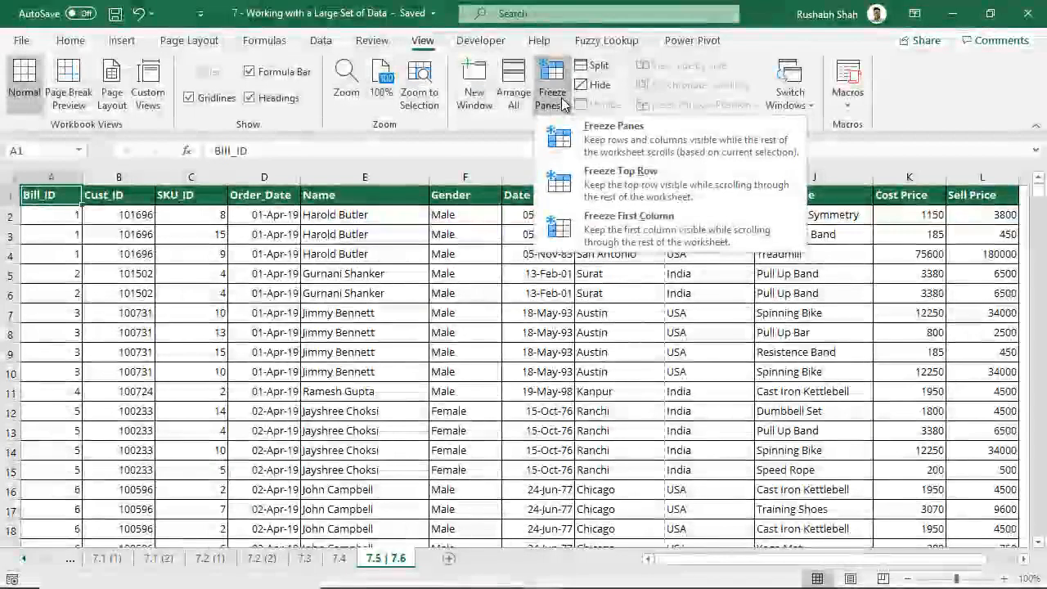
click(702, 183)
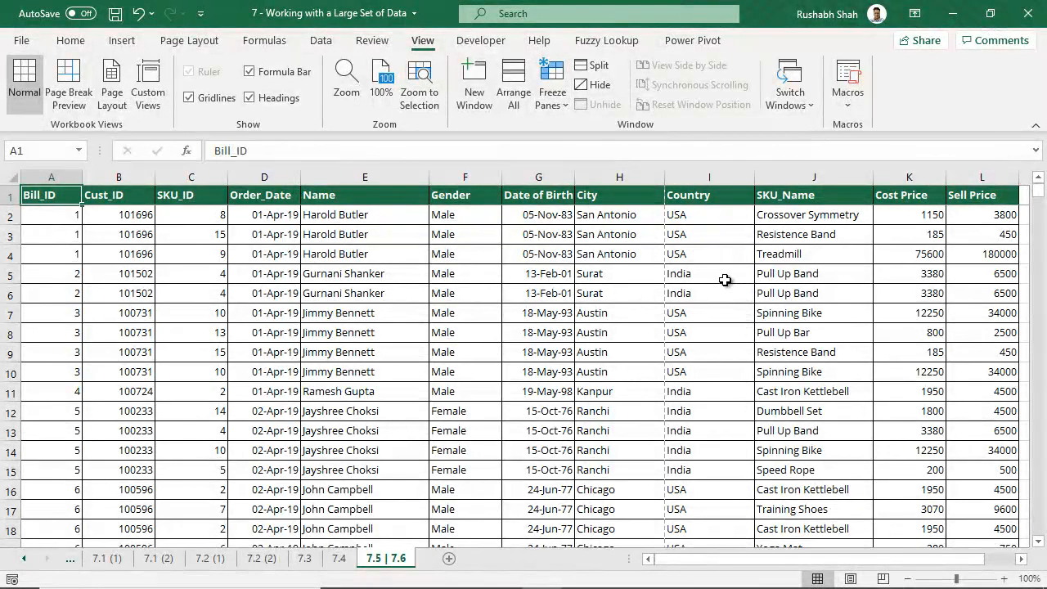
scroll(725, 280, down, 15)
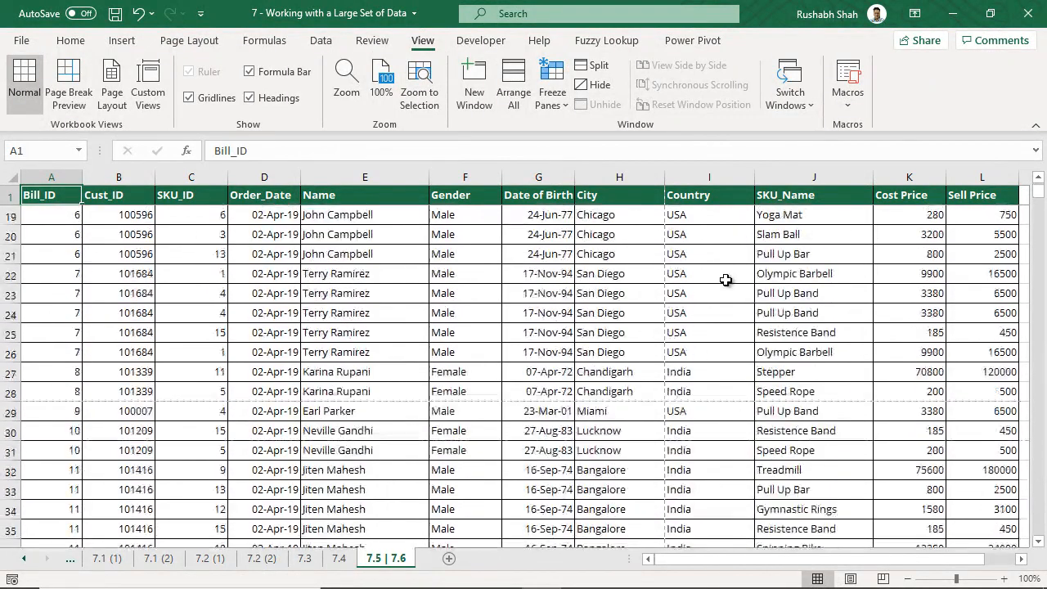
scroll(725, 280, down, 20)
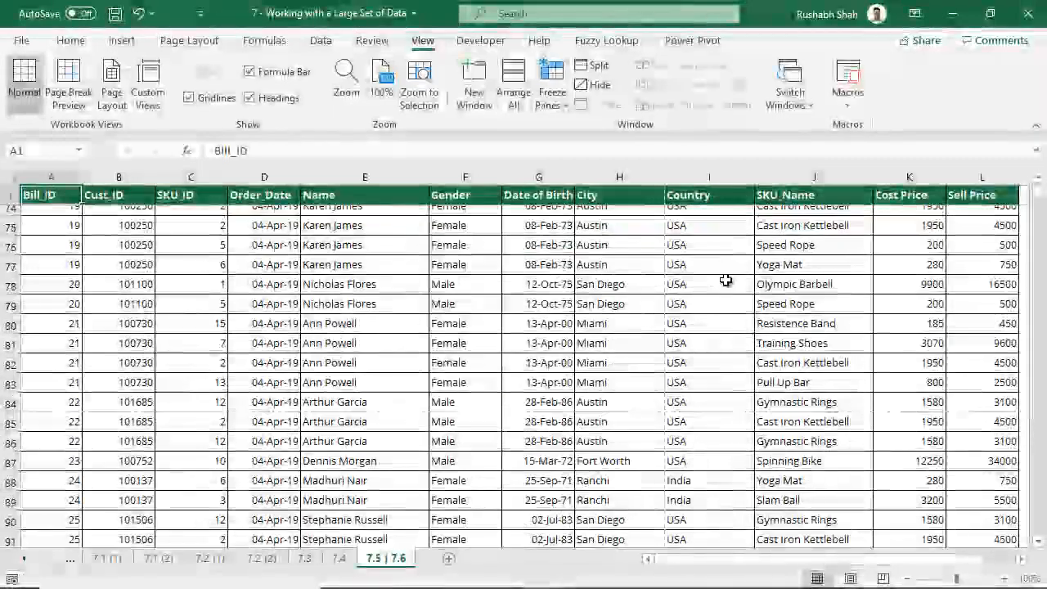
scroll(726, 280, down, 20)
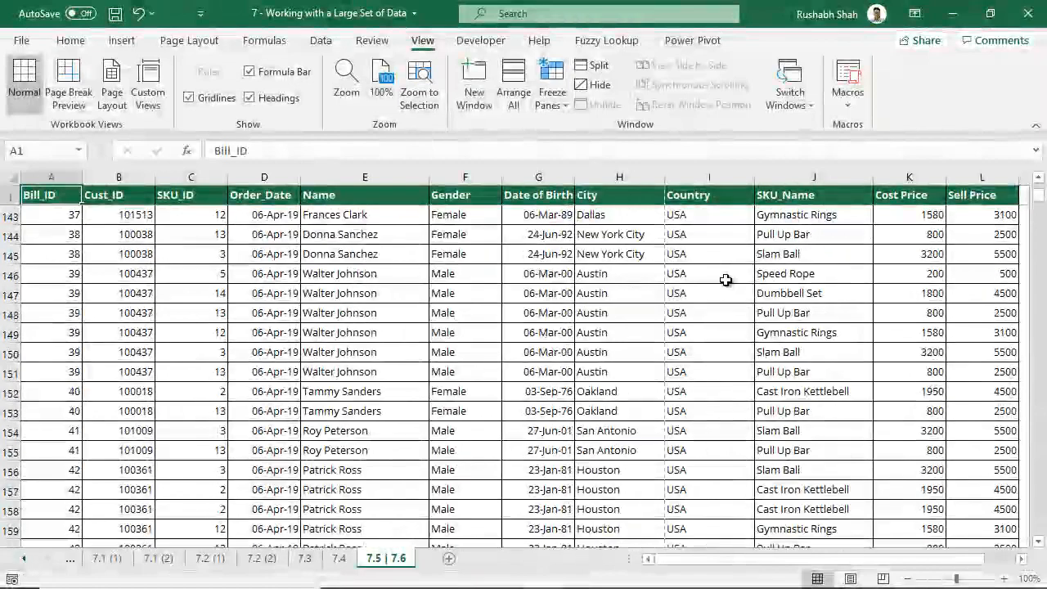
scroll(726, 280, down, 20)
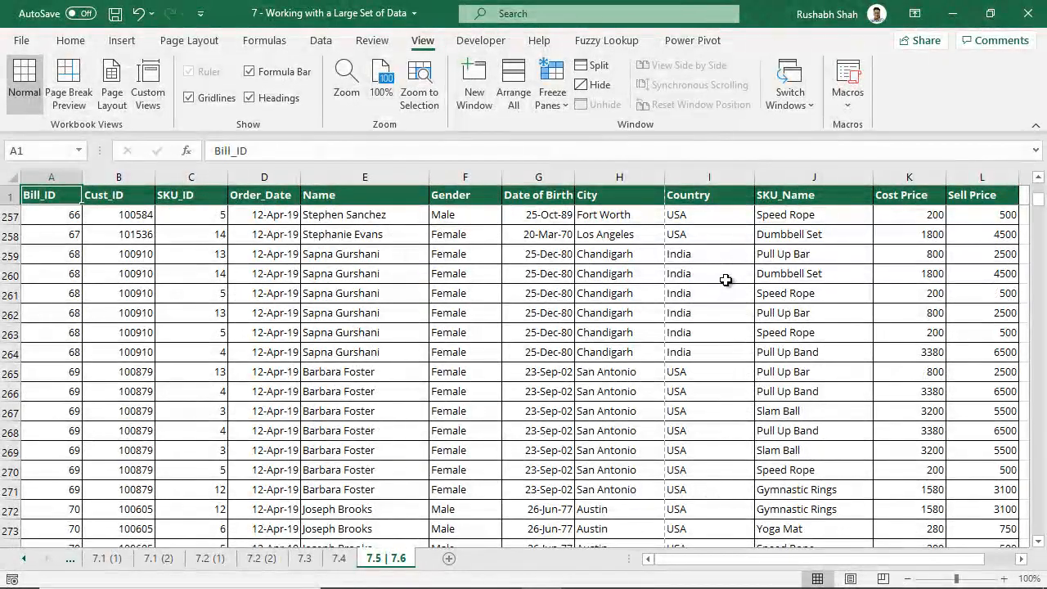
- Unfreeze the top row, freeze the first column instead, and check the Bill_ID column against the farthest columns
click(552, 92)
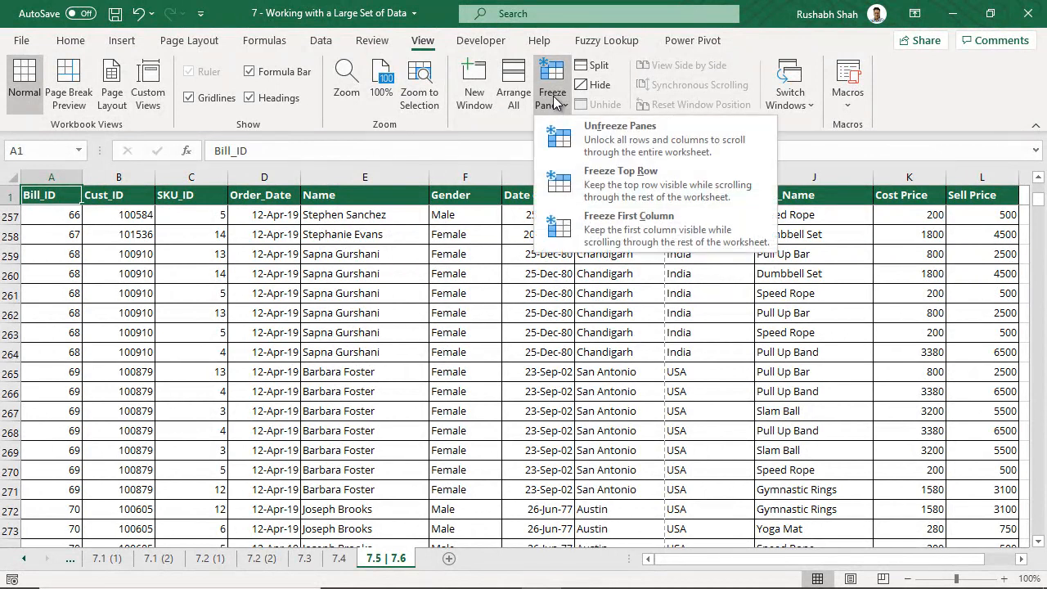
click(618, 148)
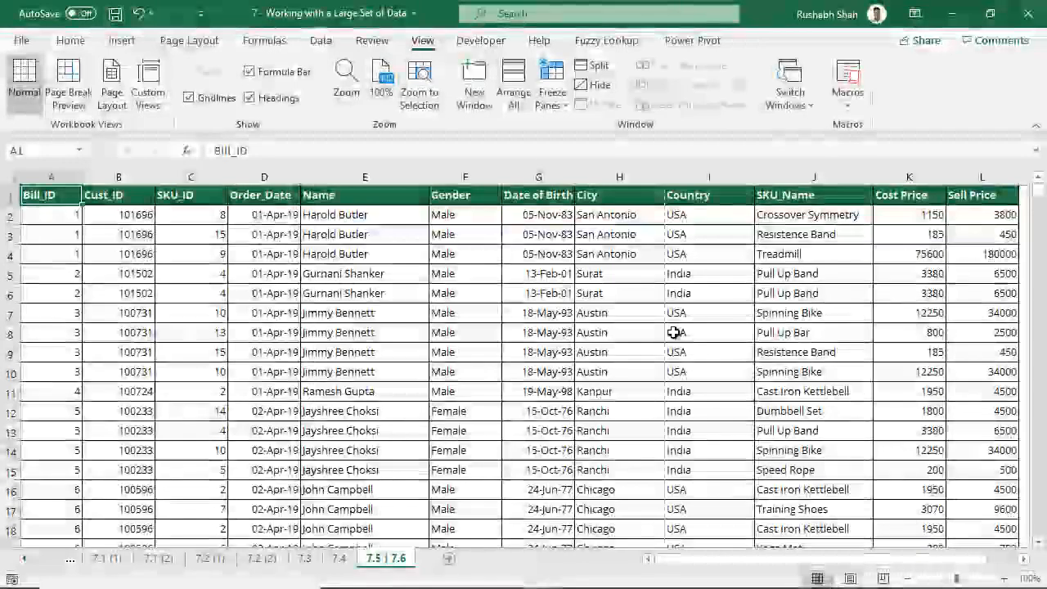
click(553, 96)
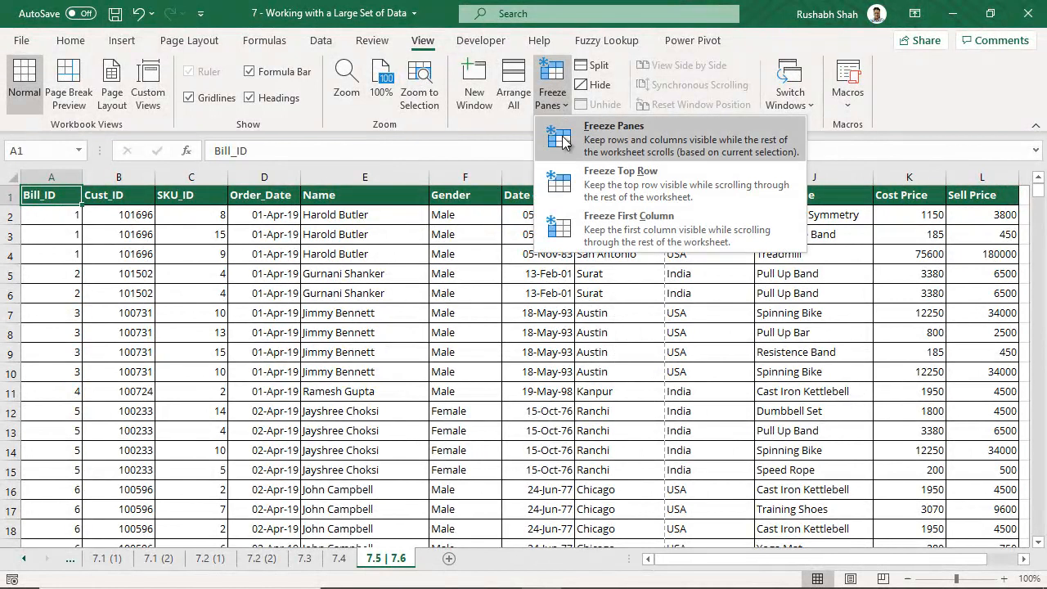
click(615, 233)
drag(1022, 562, 1022, 561)
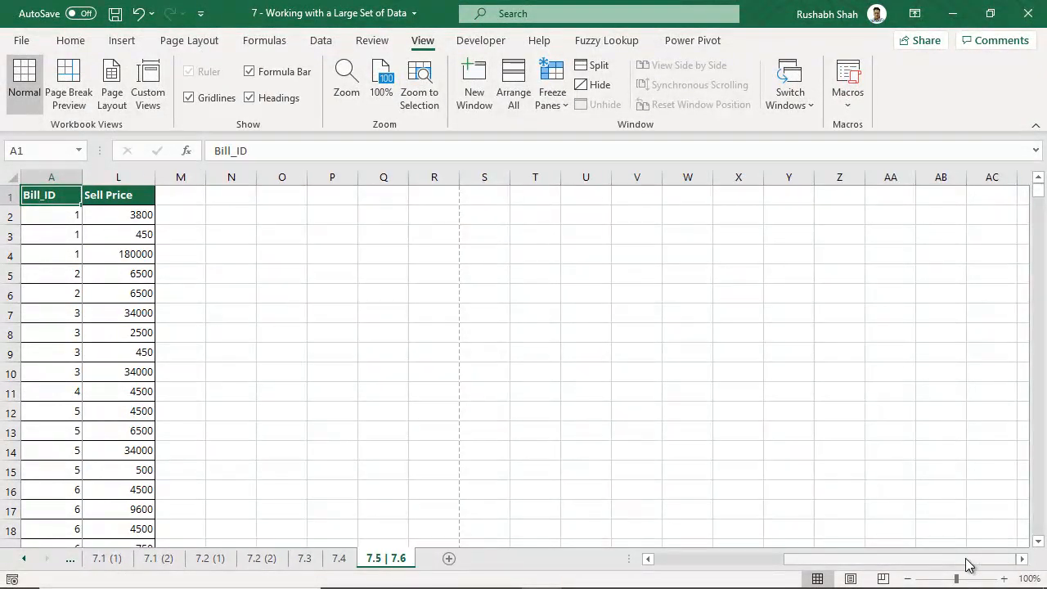
drag(647, 561, 647, 561)
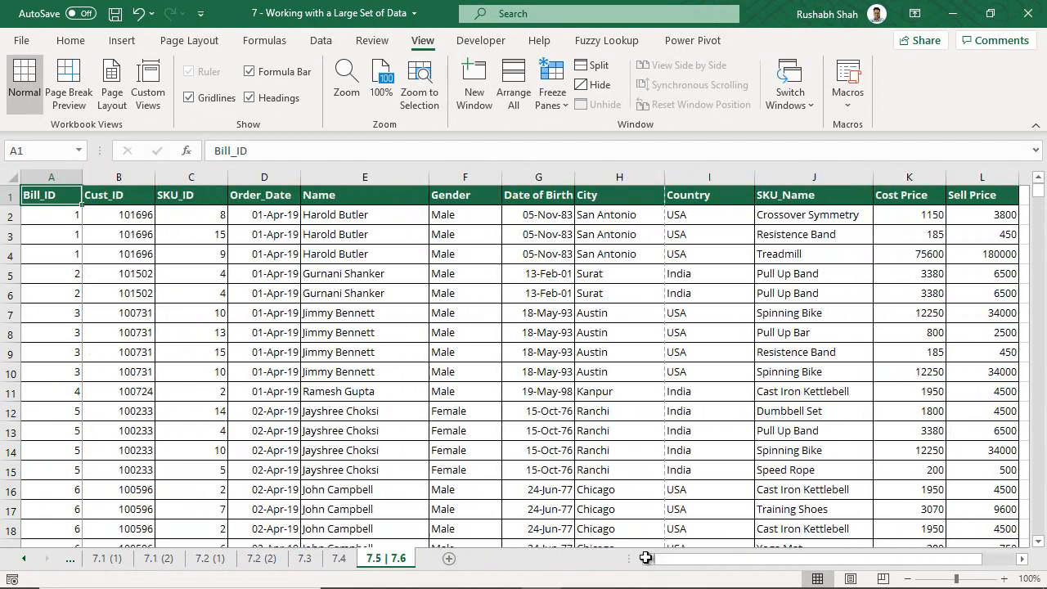
- Unfreeze the first column and inspect the selection-based Freeze Panes option for cell E6 without applying it
click(552, 103)
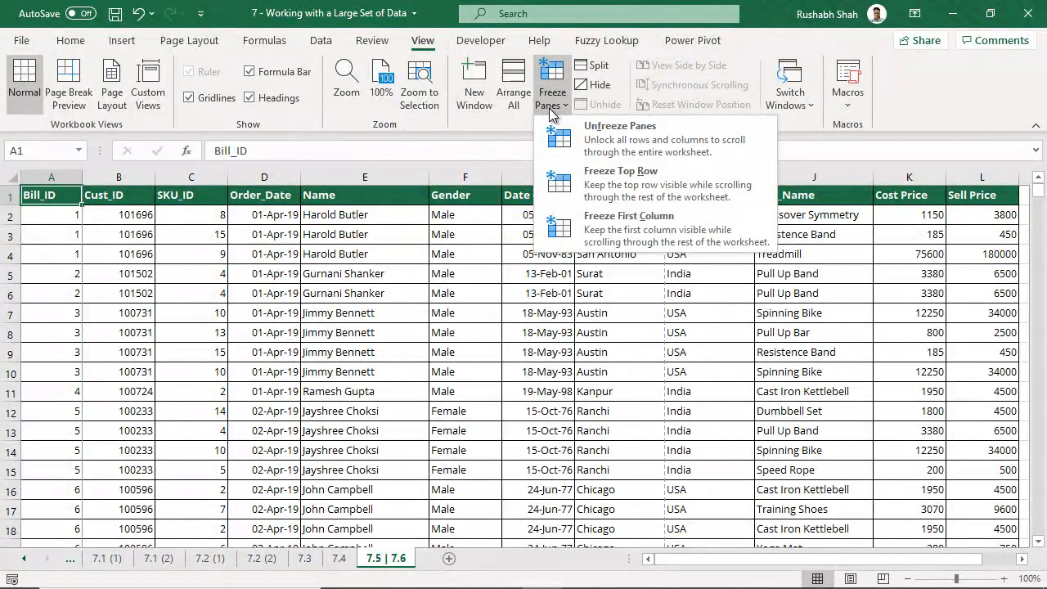
click(646, 149)
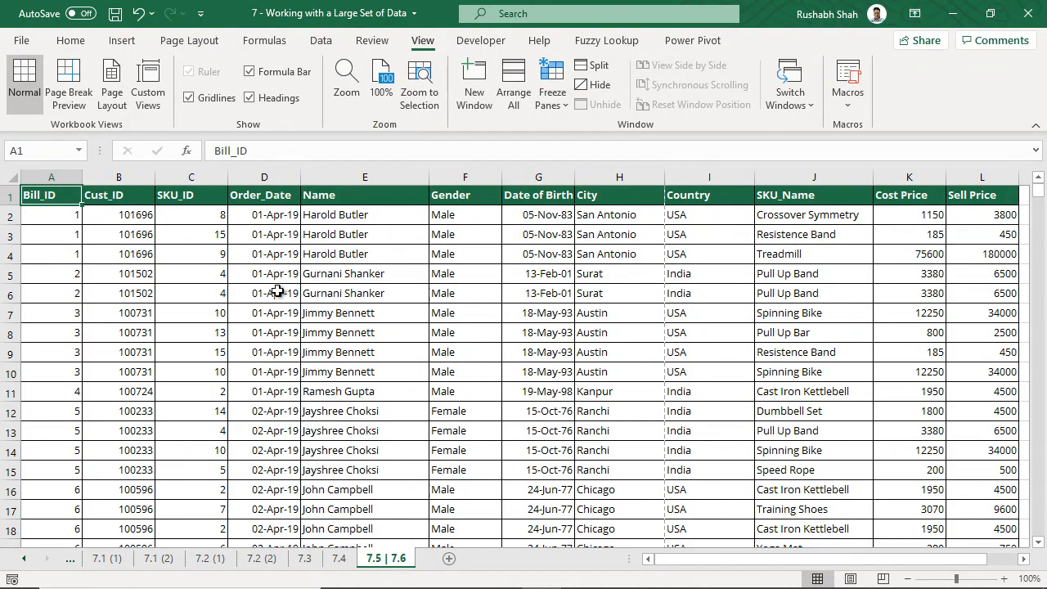
click(350, 294)
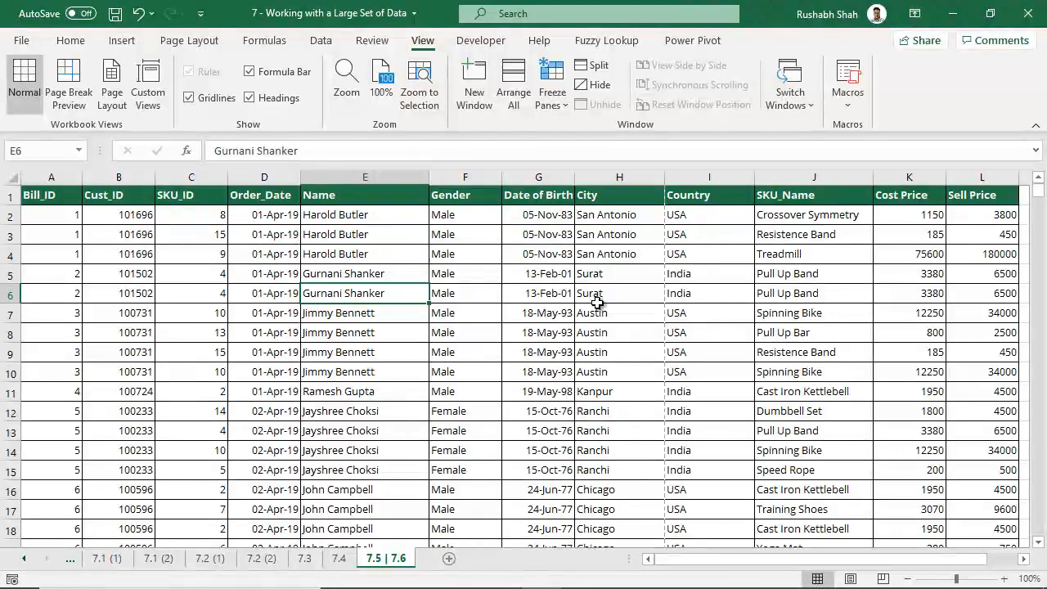
click(552, 86)
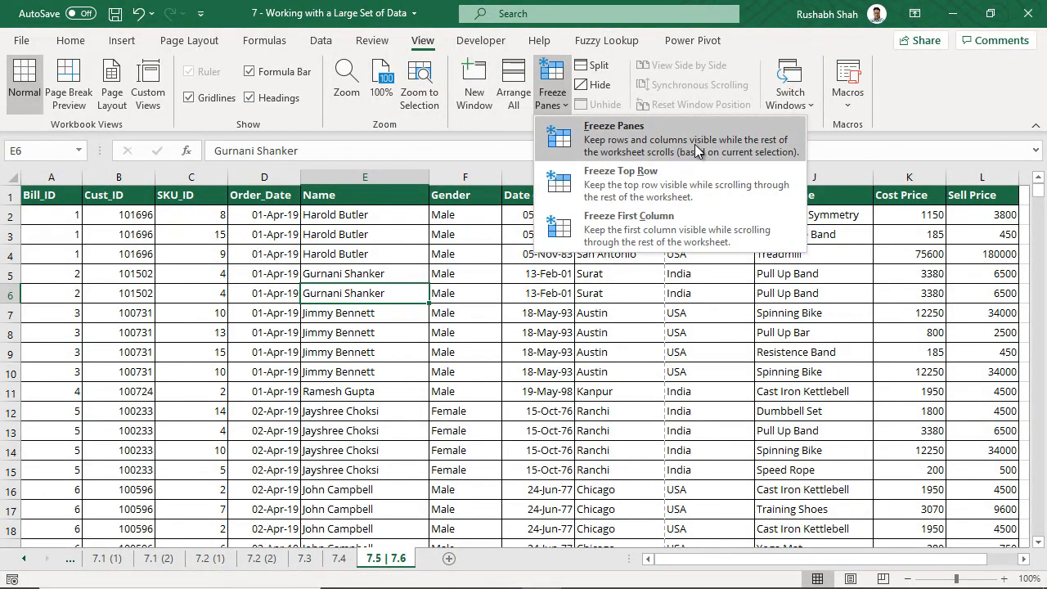
click(436, 310)
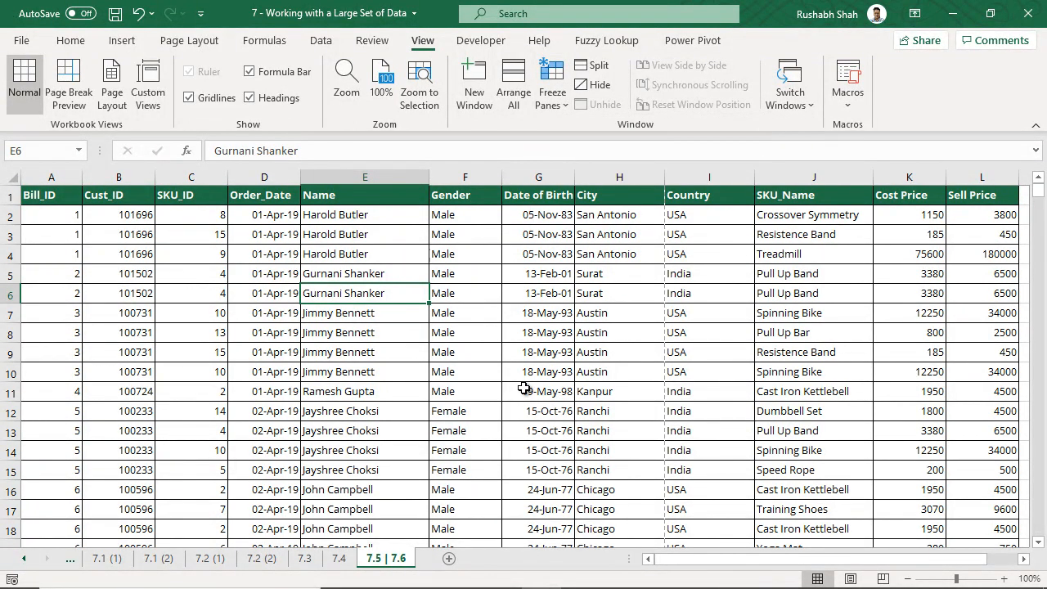
- Review the extent of the data from A1 down to its last row and across the header row, ending at A1
click(65, 200)
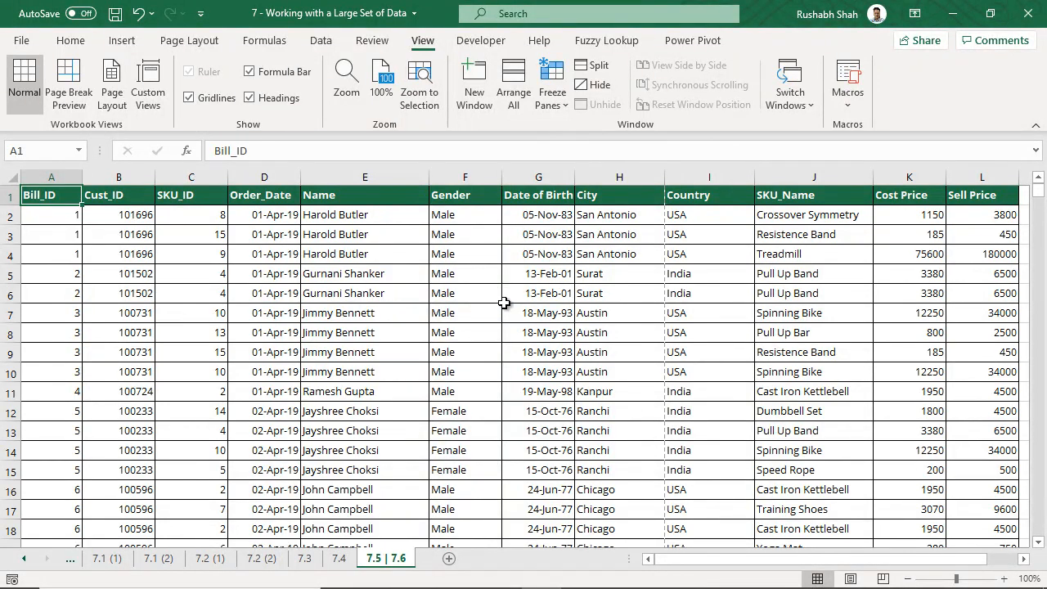
scroll(504, 303, down, 8)
scroll(510, 316, up, 7)
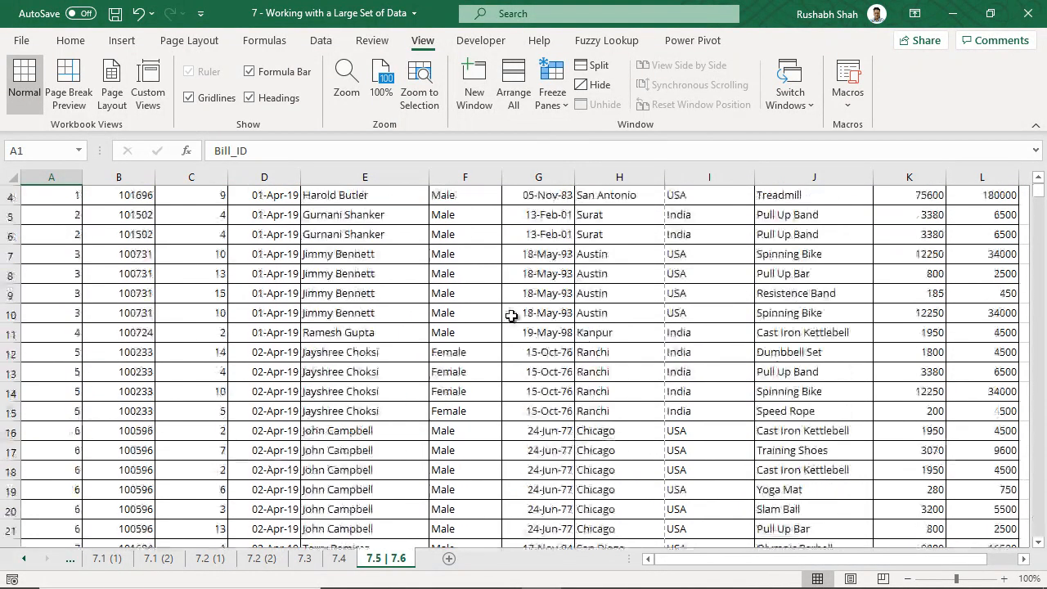
key(ctrl+Down)
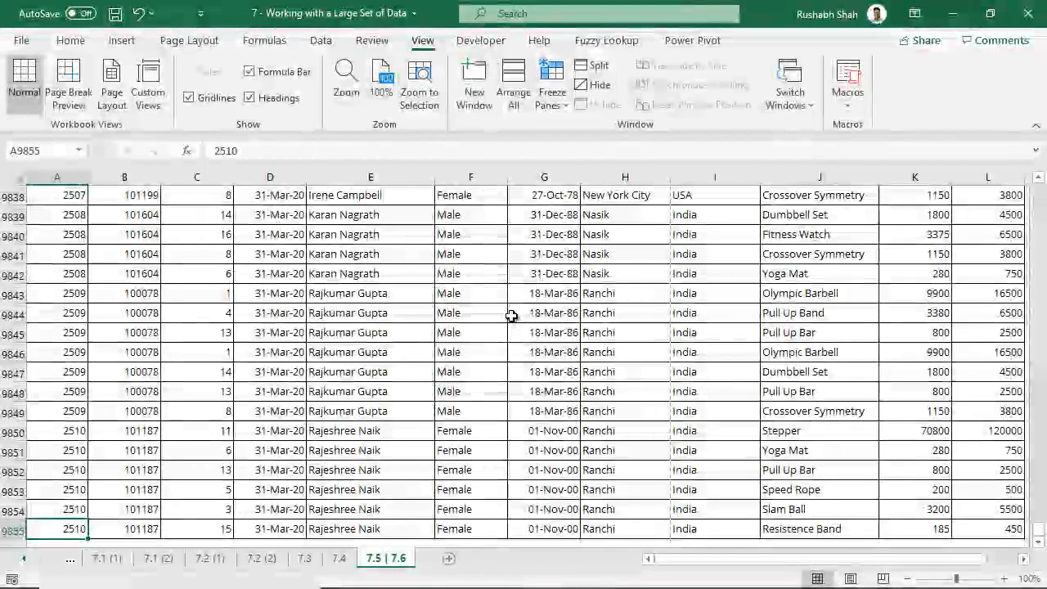
key(ctrl+Up)
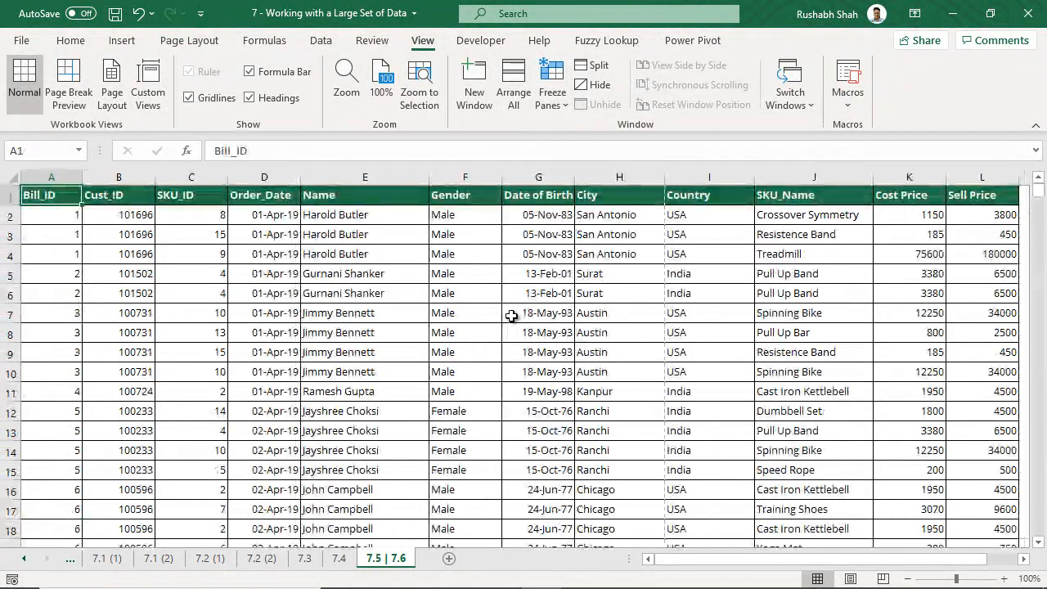
key(ctrl+shift+Right)
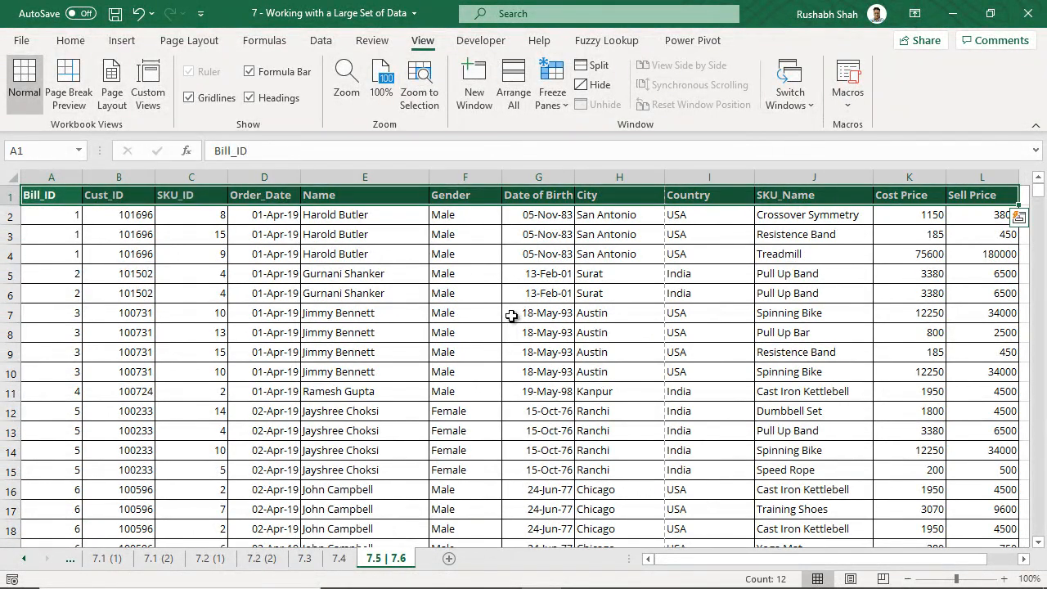
key(ctrl+shift+Left)
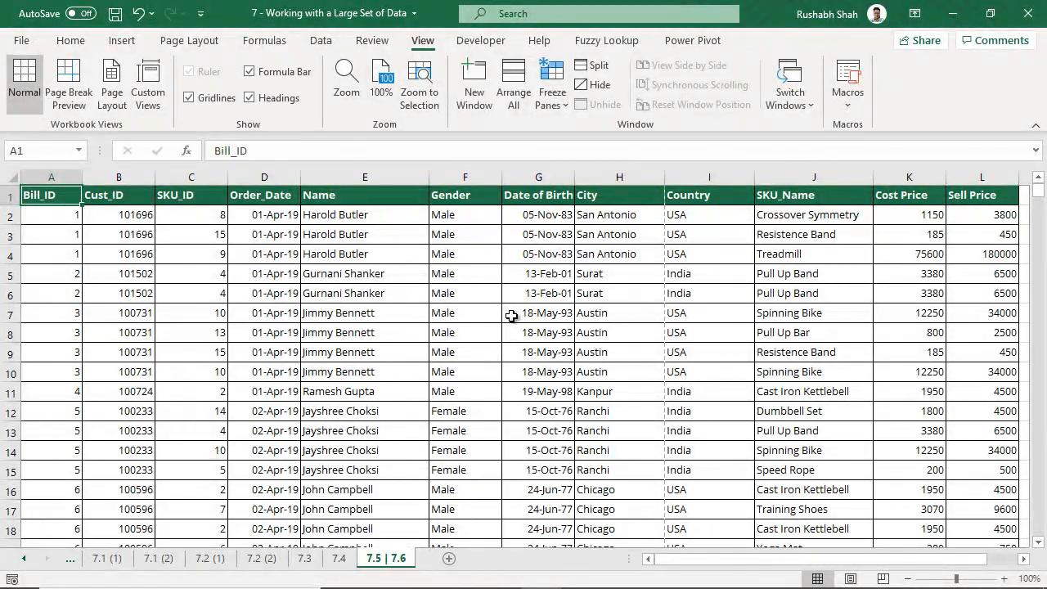
- Preview the sheet's printout, try the Print Entire Workbook scope, restore Print Active Sheets, and return to the worksheet
click(22, 40)
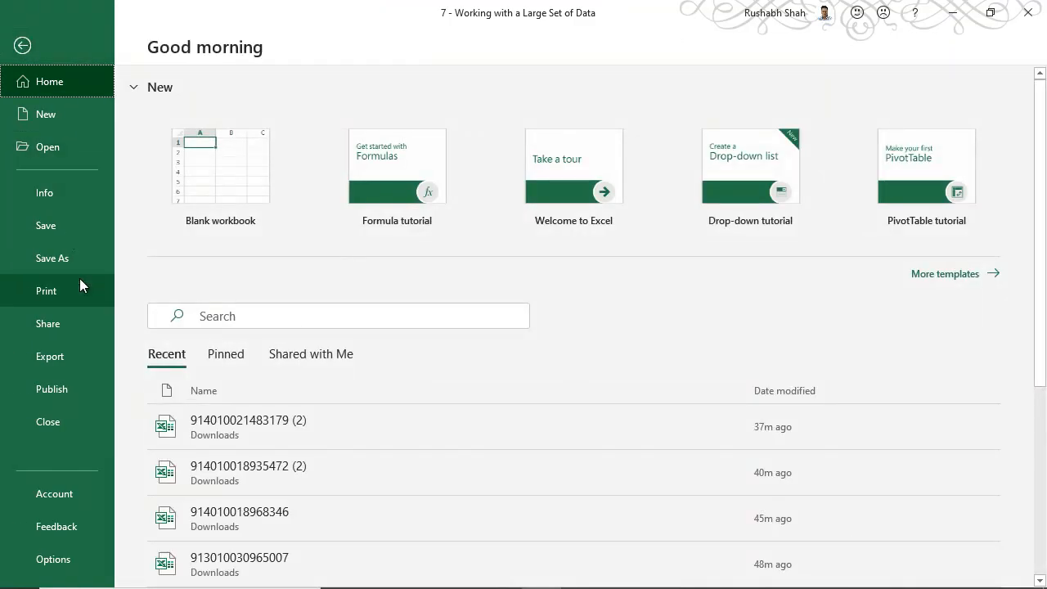
click(80, 282)
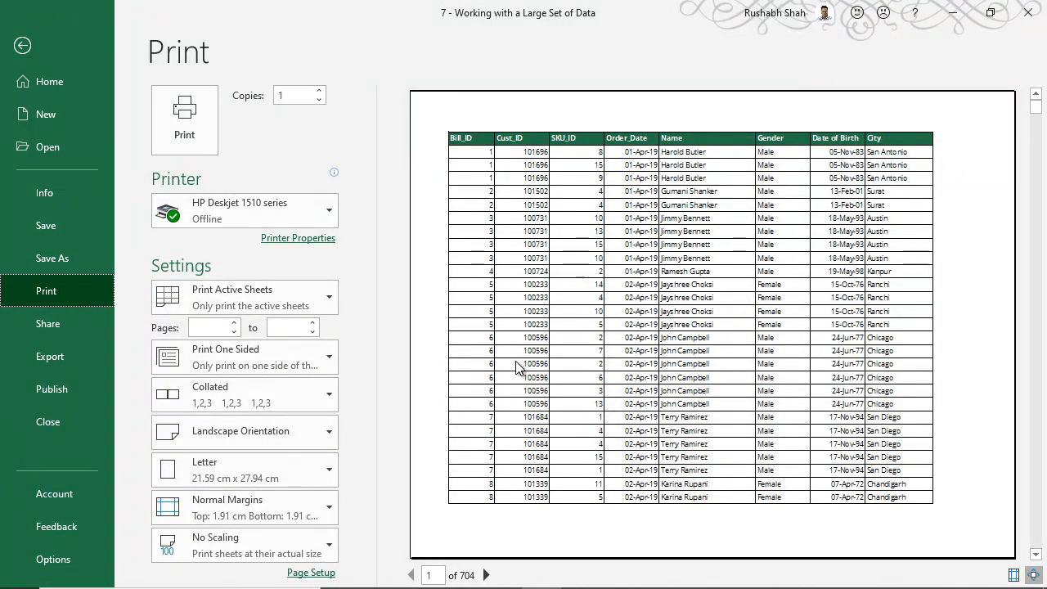
click(313, 297)
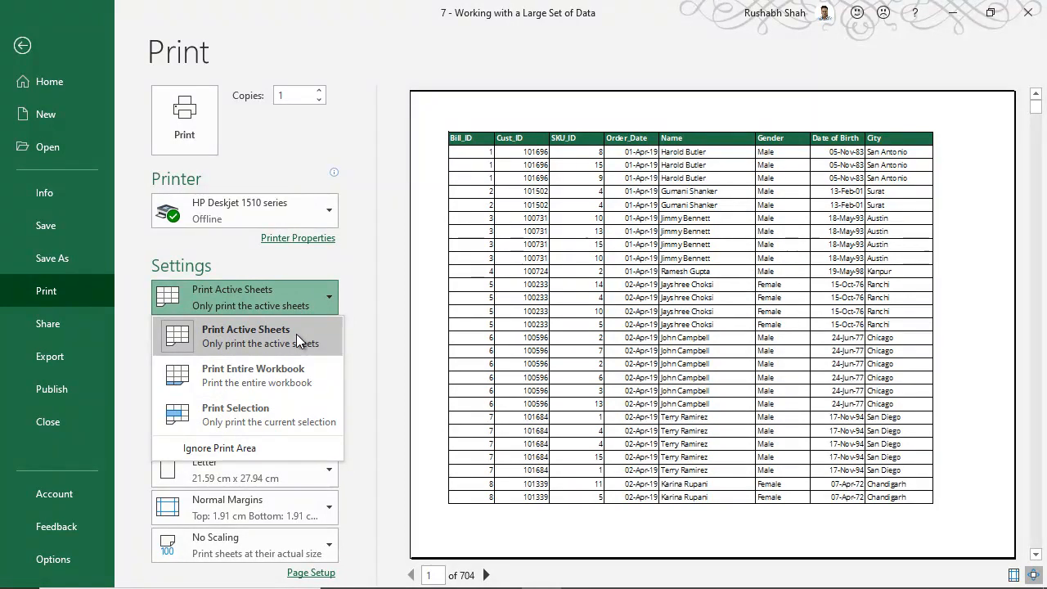
click(297, 370)
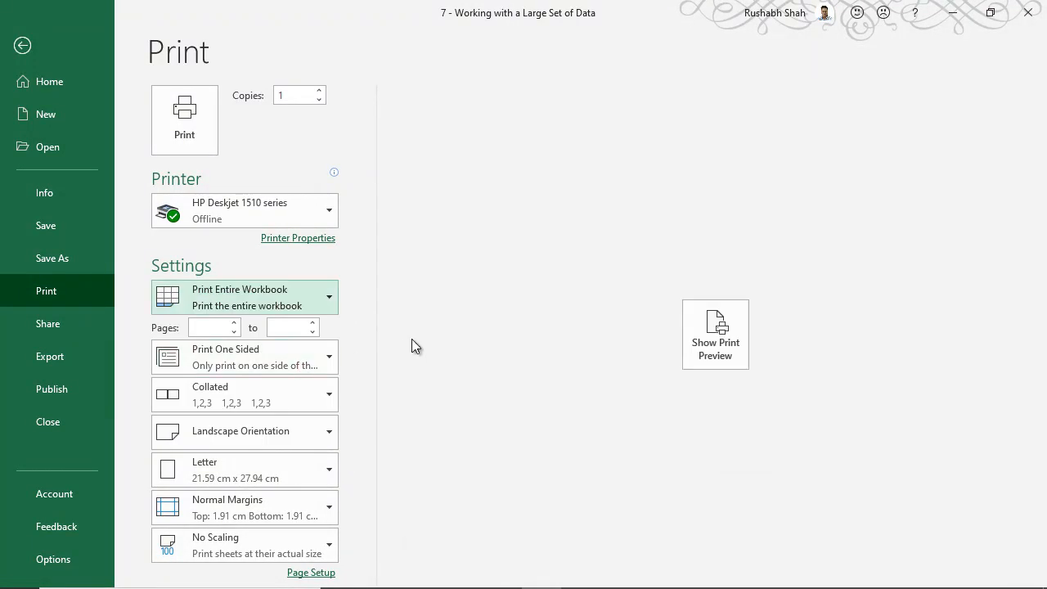
click(306, 291)
click(289, 329)
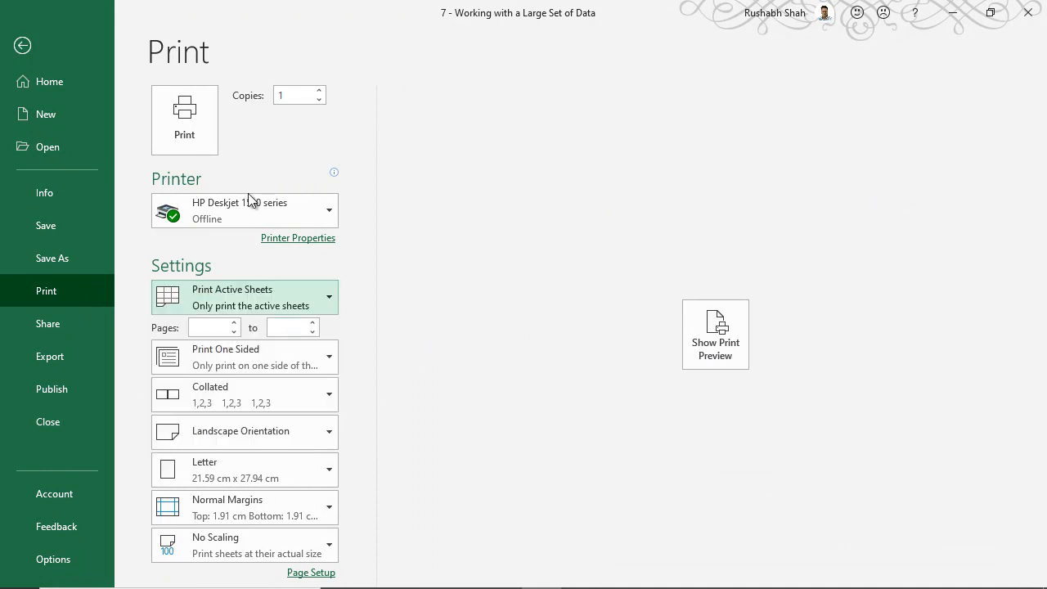
click(22, 45)
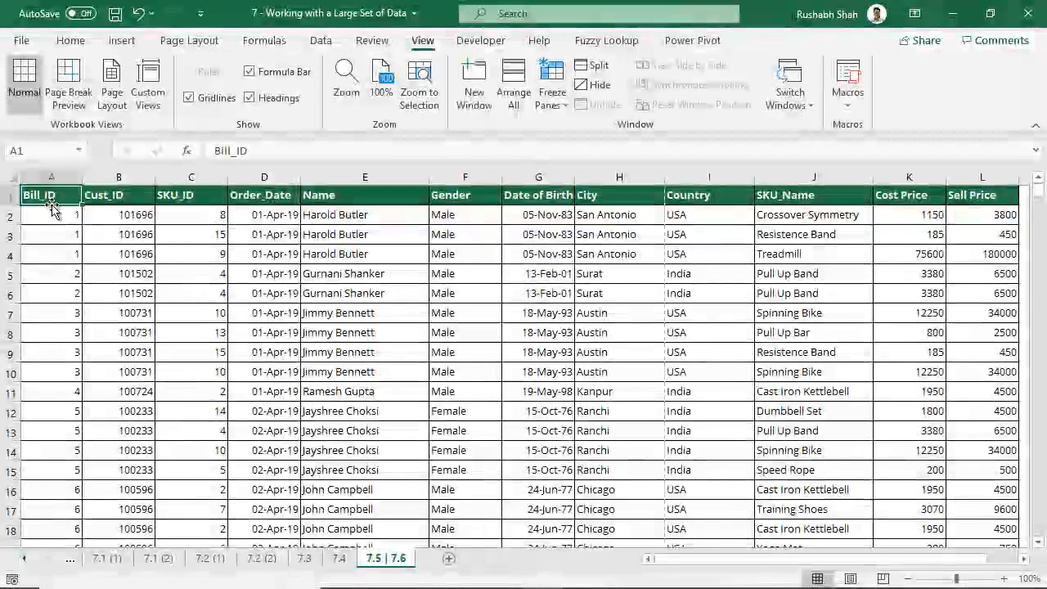
- Select the range A1:L10 and set its printout to Print Selection in the print settings
drag(51, 196, 967, 371)
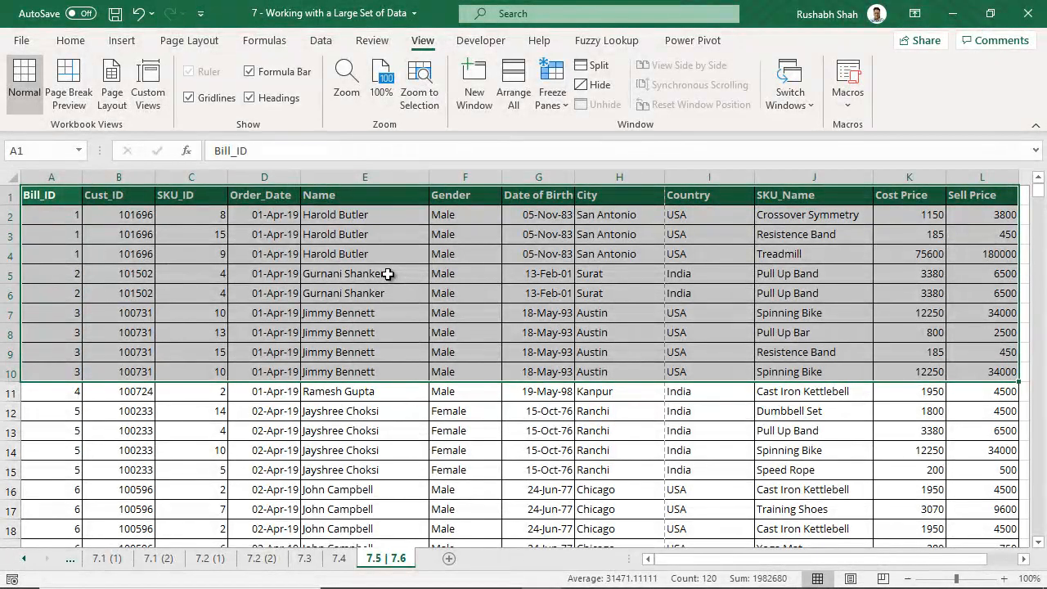
key(ctrl+p)
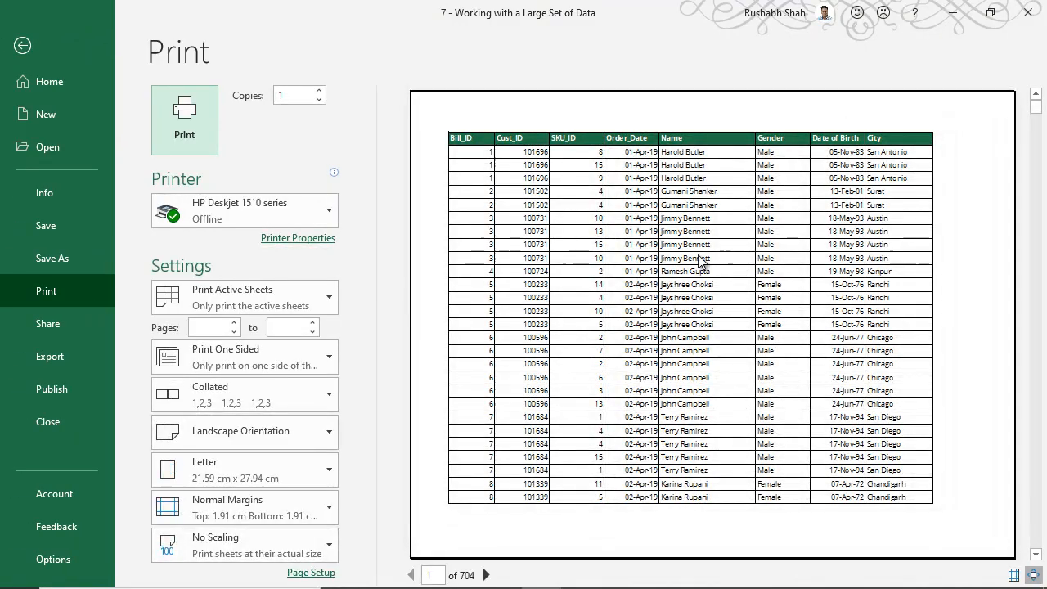
click(251, 290)
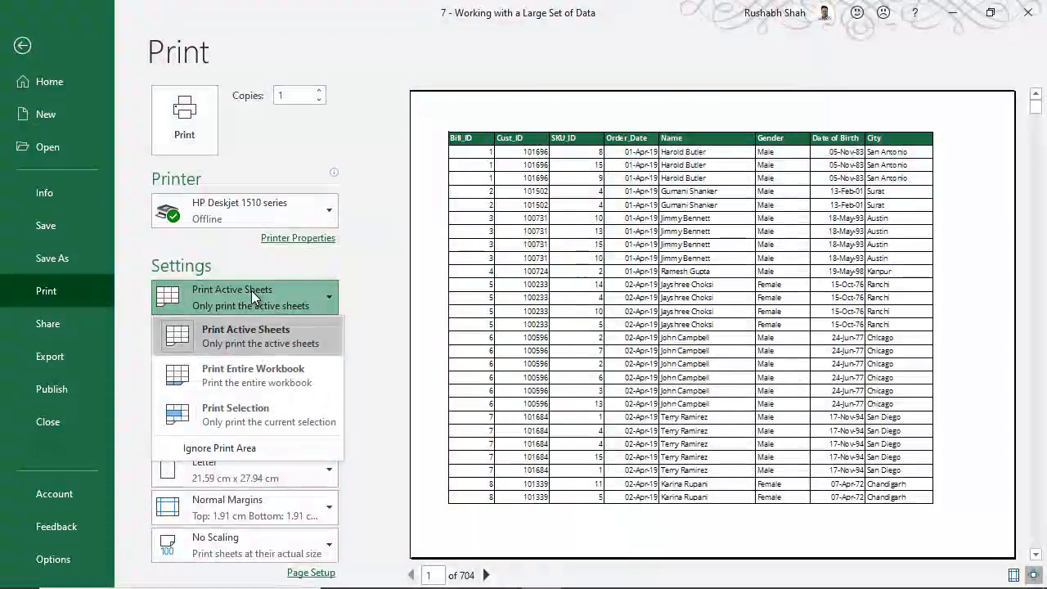
click(243, 410)
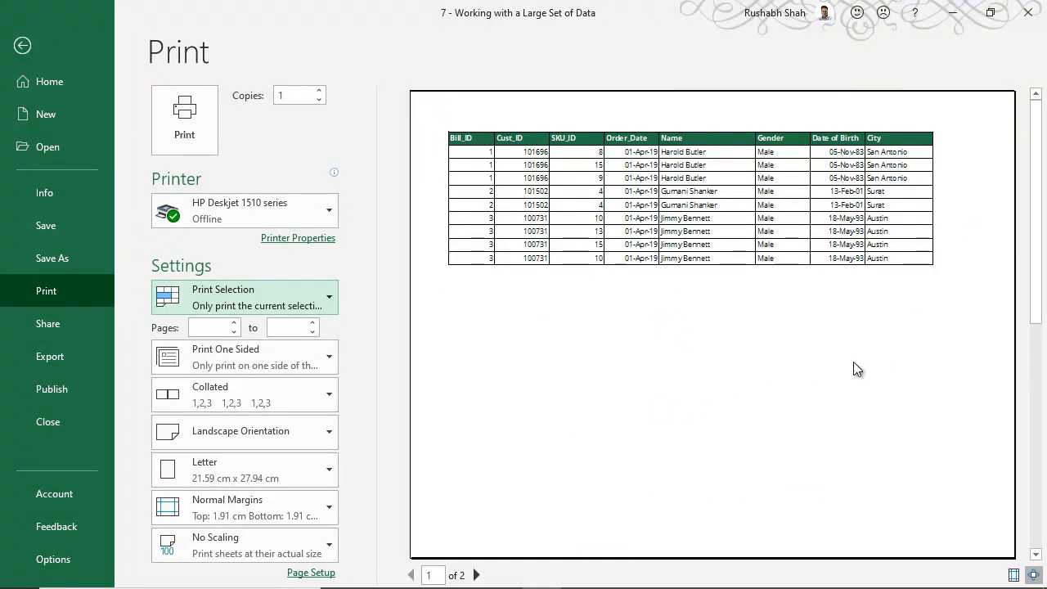
- Try Portrait Orientation for the printout, restore Landscape Orientation, and view the paper size choices without changing them
click(330, 431)
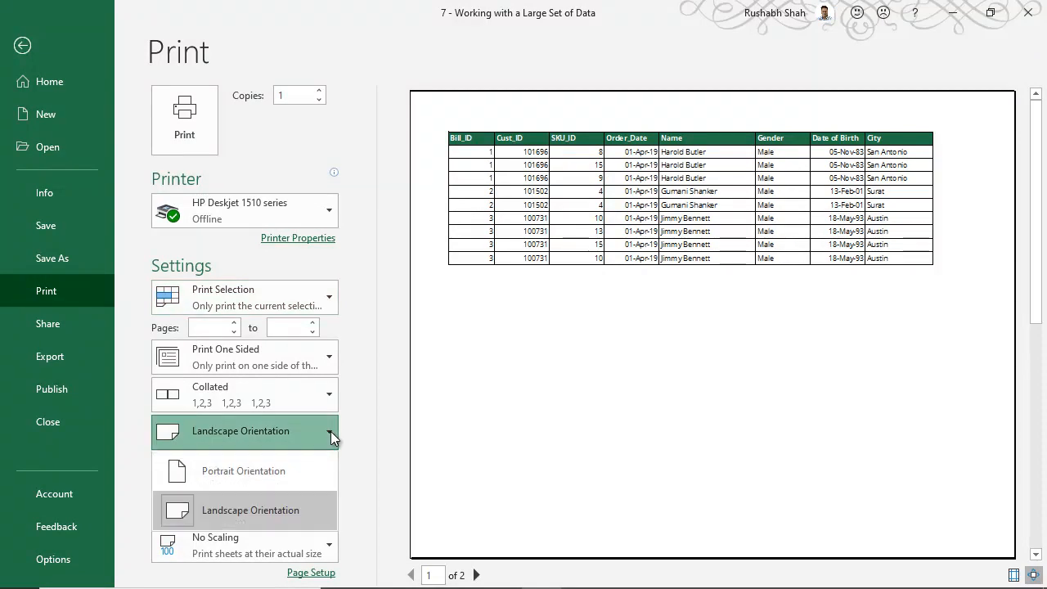
click(311, 464)
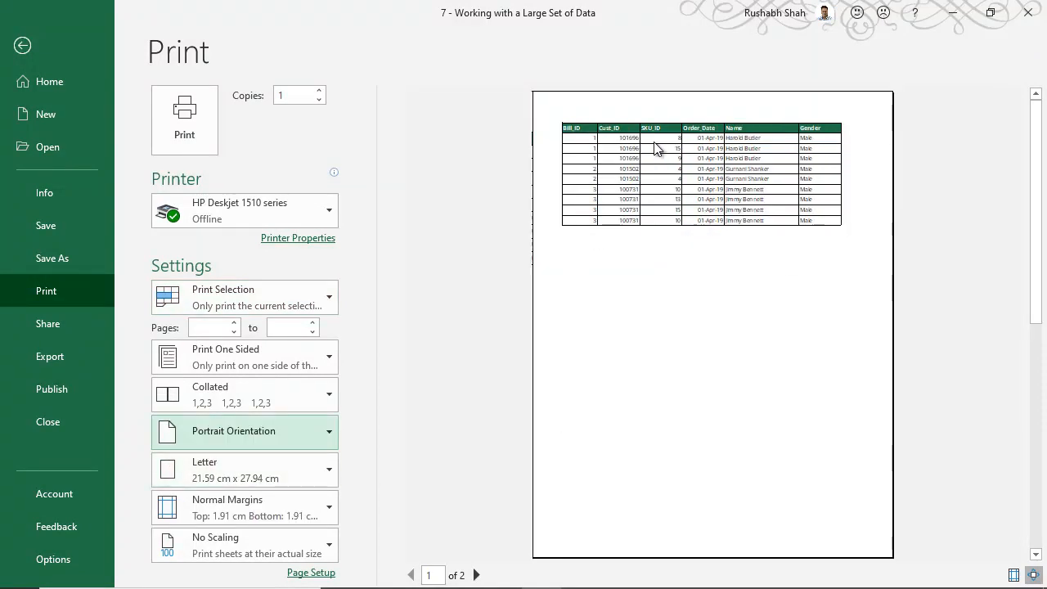
click(291, 432)
click(262, 510)
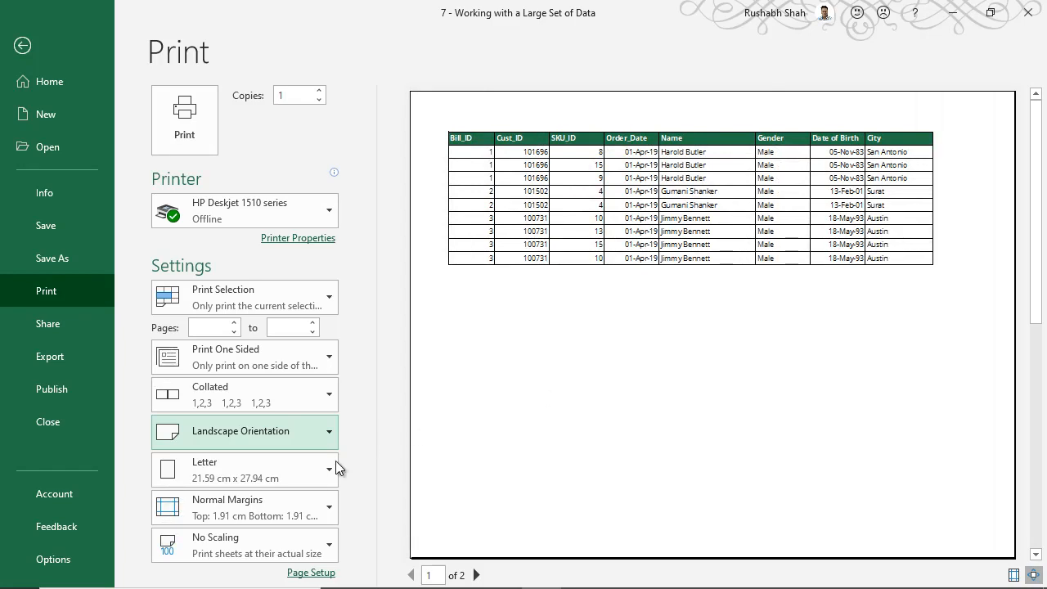
click(329, 470)
click(331, 471)
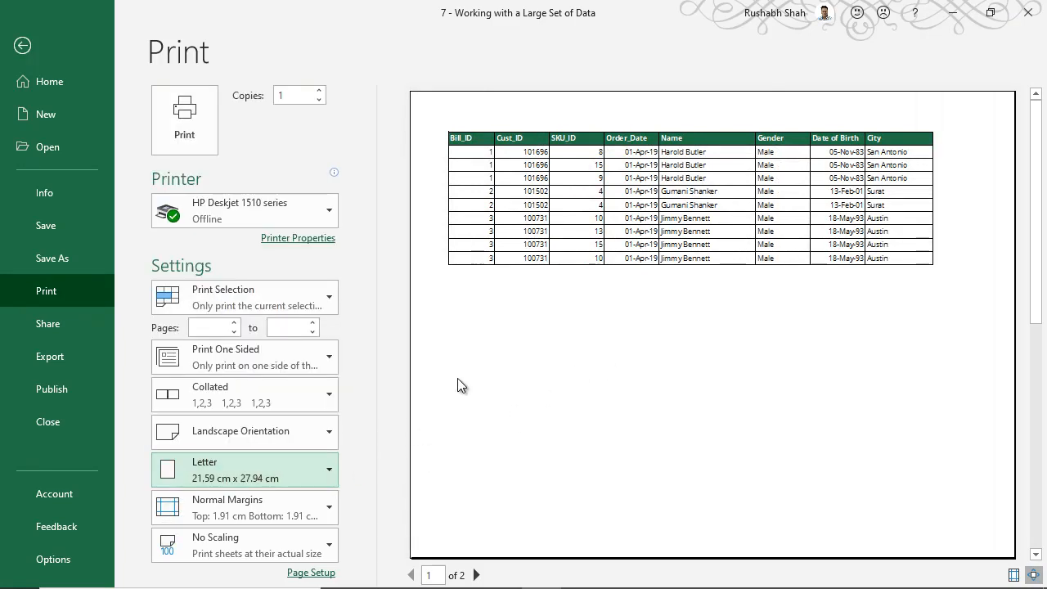
- Try the Wide and Narrow margin presets on the printout, and restore Normal margins
click(311, 499)
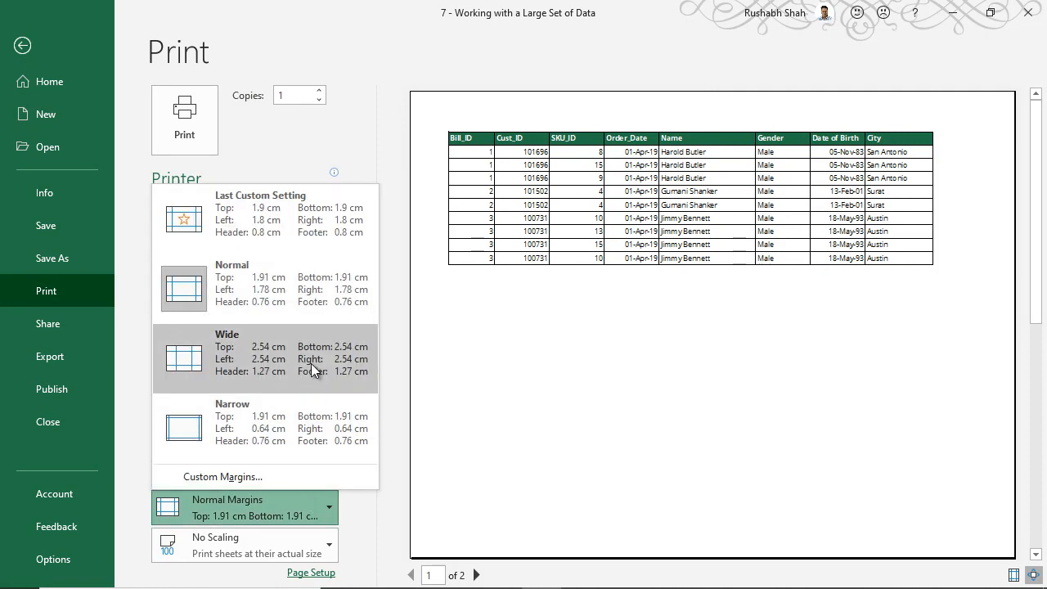
click(311, 366)
click(280, 505)
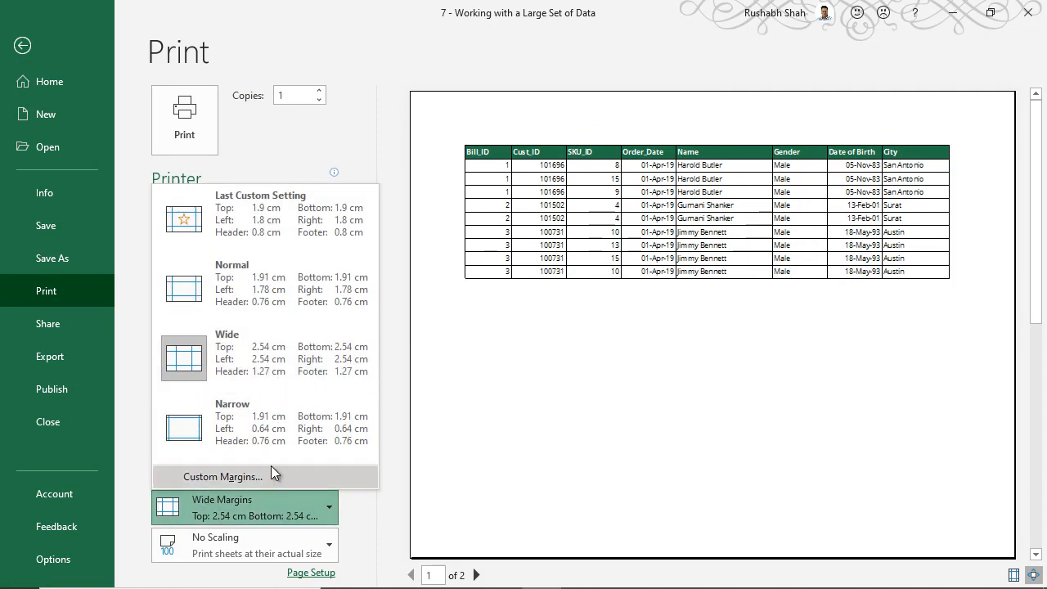
click(273, 425)
click(262, 509)
click(275, 262)
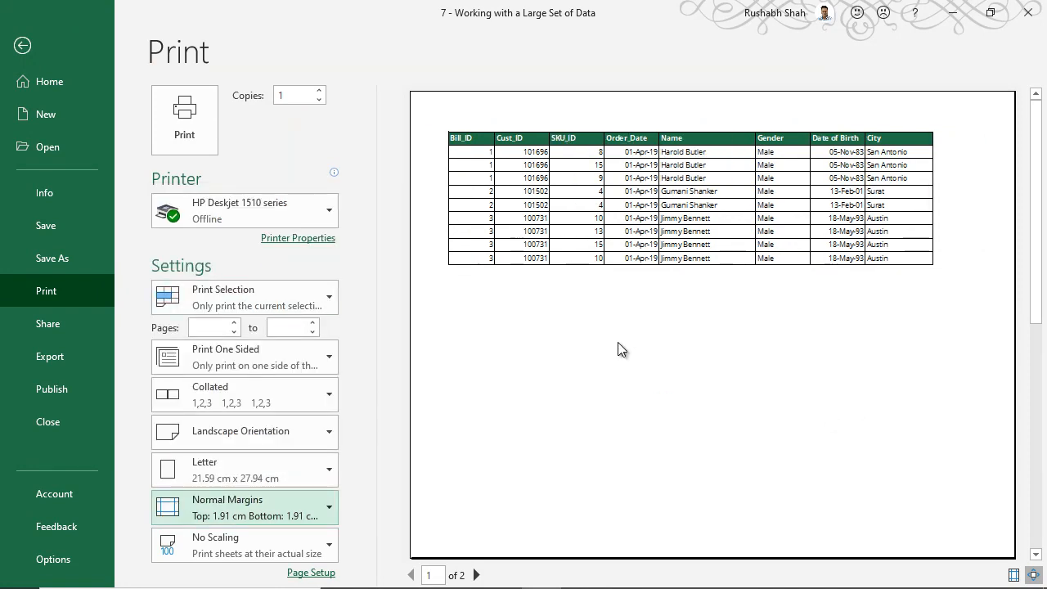
- Scale the printout with Fit Sheet on One Page and set the print scope to Print Active Sheets
click(323, 546)
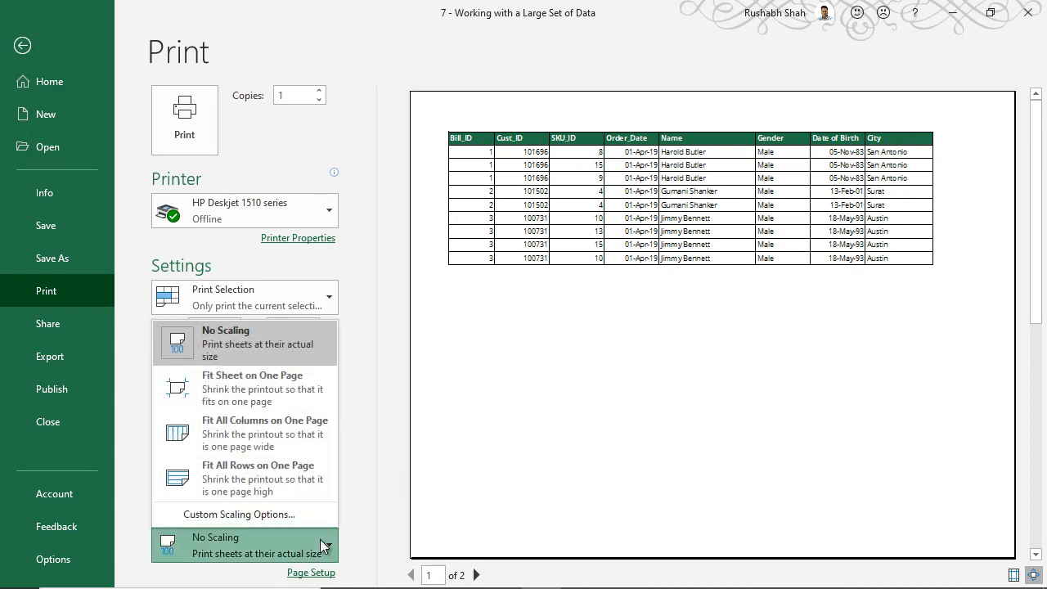
click(283, 383)
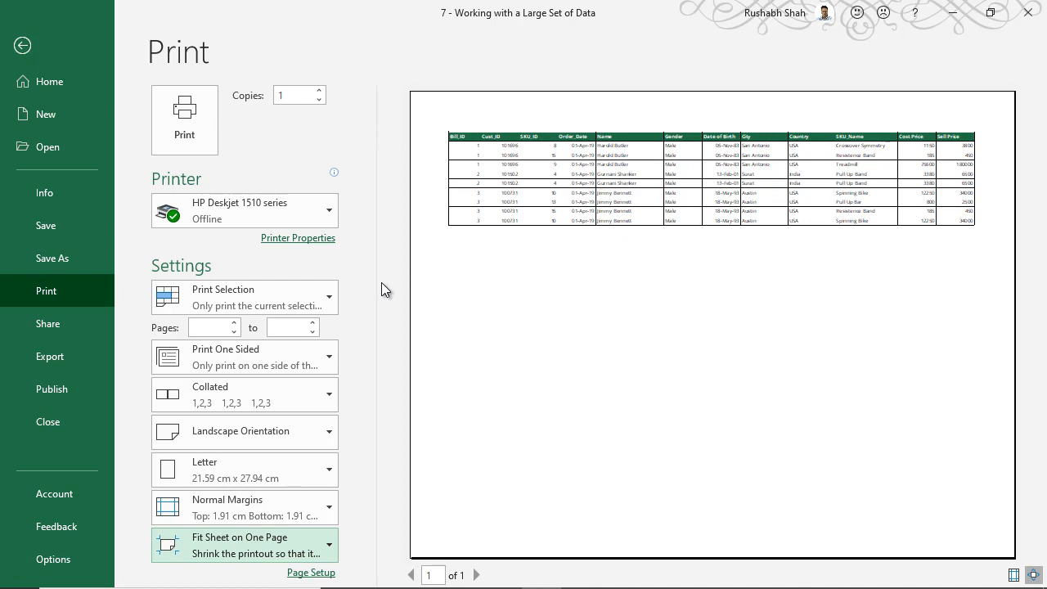
click(300, 297)
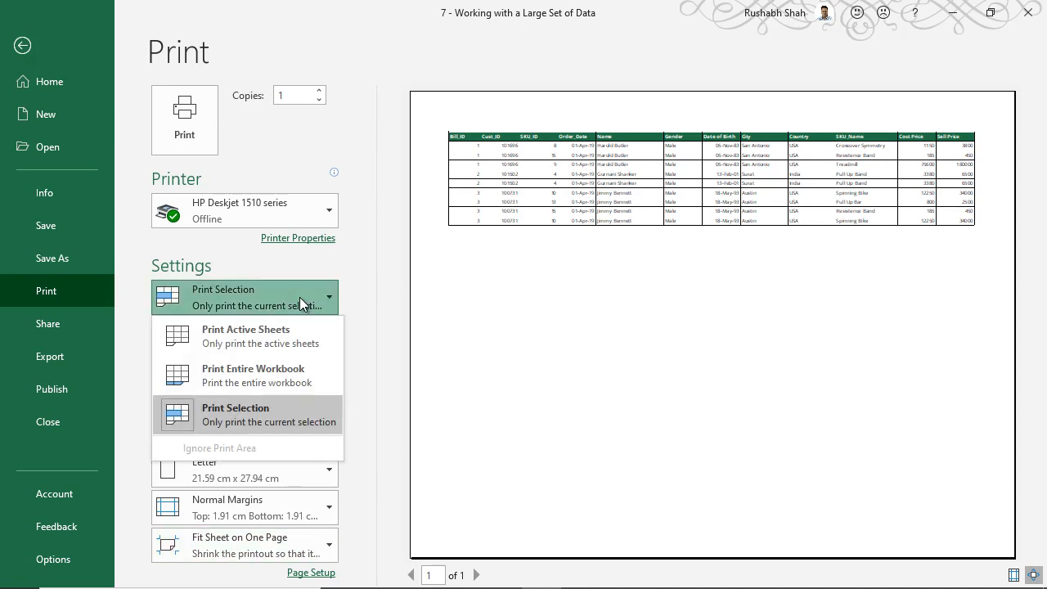
click(292, 342)
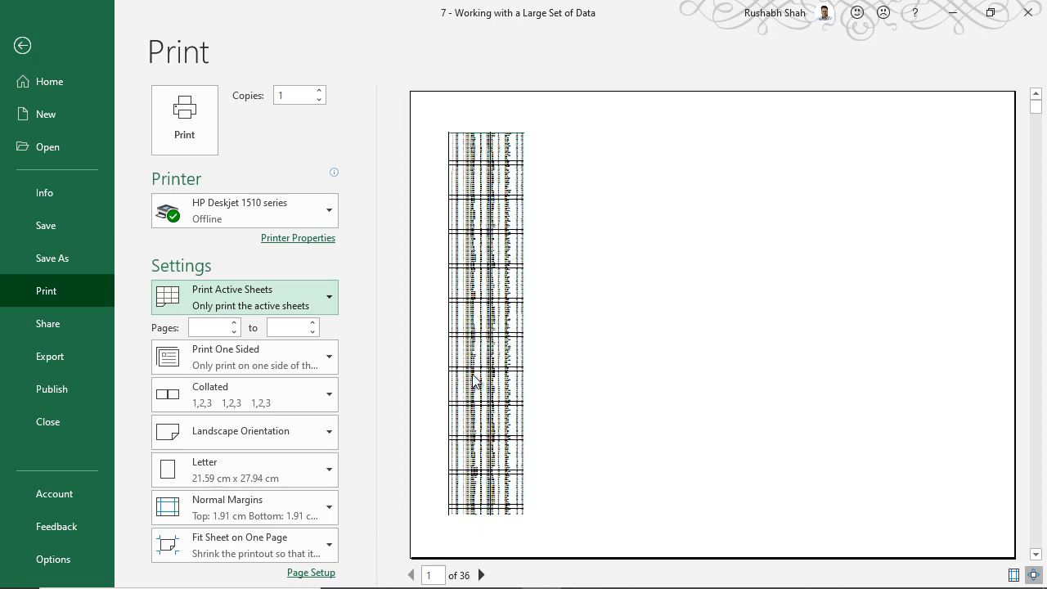
- Change the print scaling to Fit All Columns on One Page and look through the first preview pages
click(319, 554)
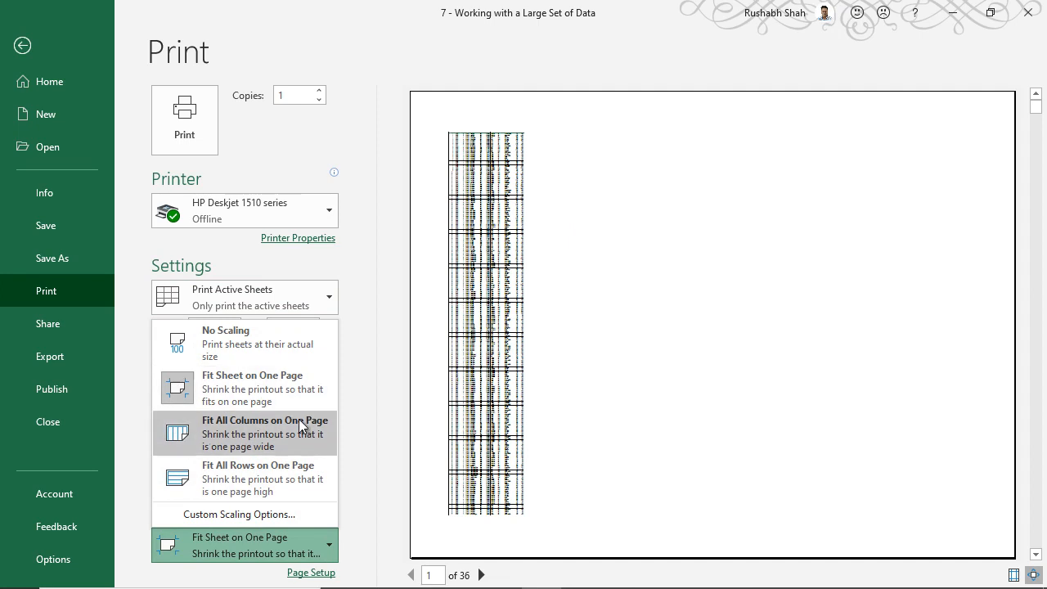
click(298, 442)
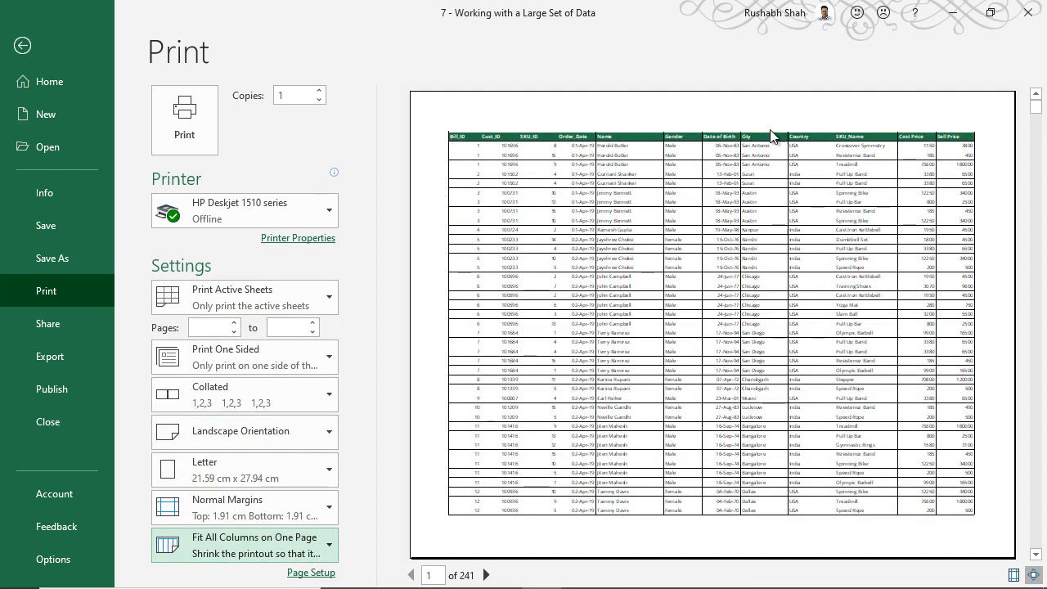
scroll(898, 264, down, 8)
scroll(869, 282, down, 5)
scroll(869, 282, up, 3)
scroll(869, 281, up, 10)
- Examine the top of the subsequent preview pages for column headers, and return to cell A1 of the worksheet
click(328, 546)
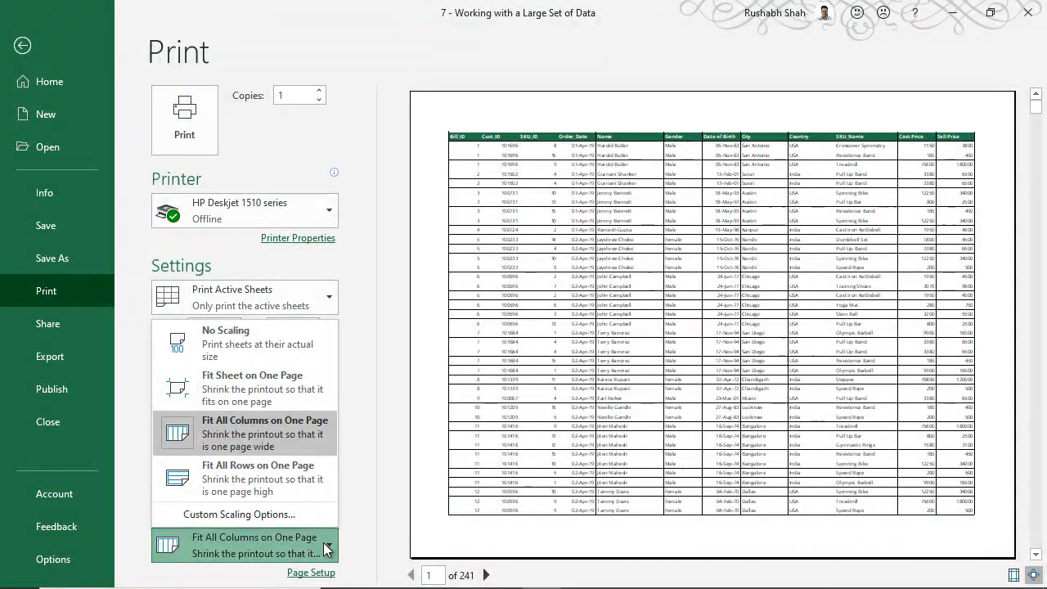
click(327, 546)
scroll(666, 372, down, 4)
scroll(667, 378, down, 1)
scroll(507, 131, down, 1)
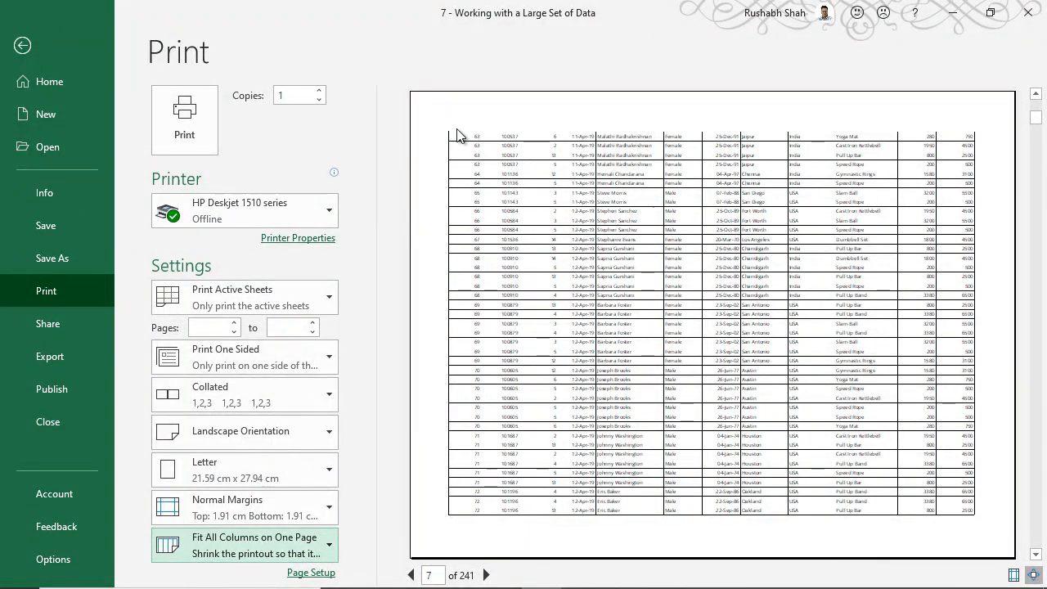
click(22, 45)
click(62, 199)
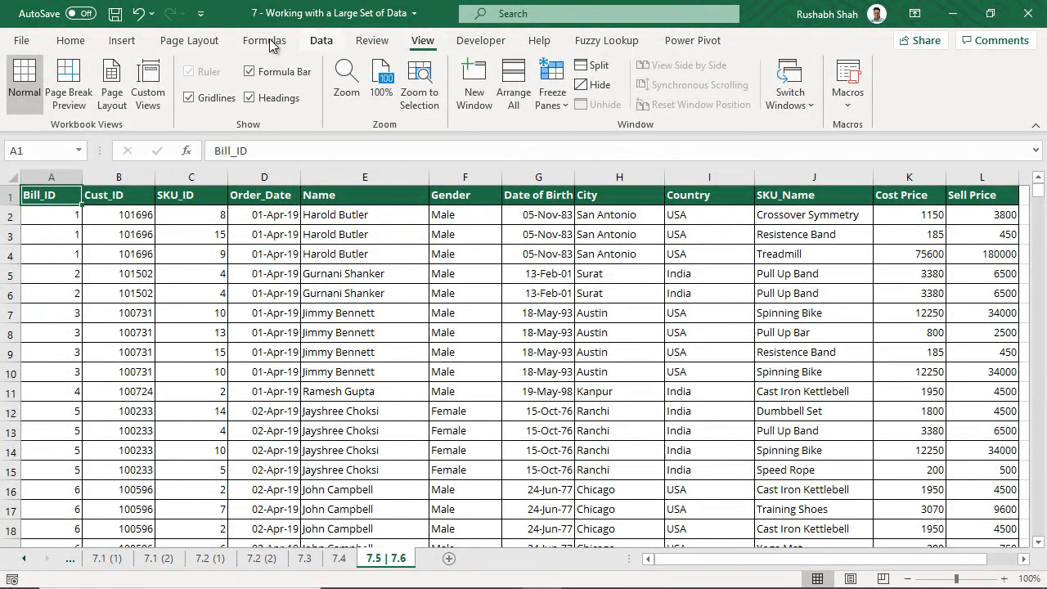
- Set row 1 ($1:$1) as the print title row to repeat at the top of each page and open the print preview
click(196, 41)
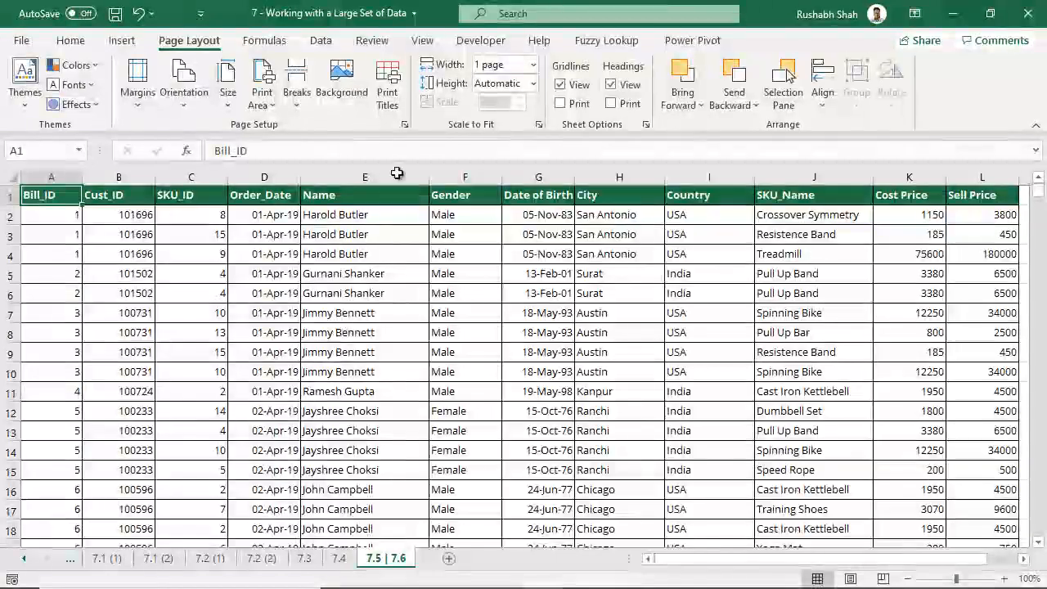
click(391, 109)
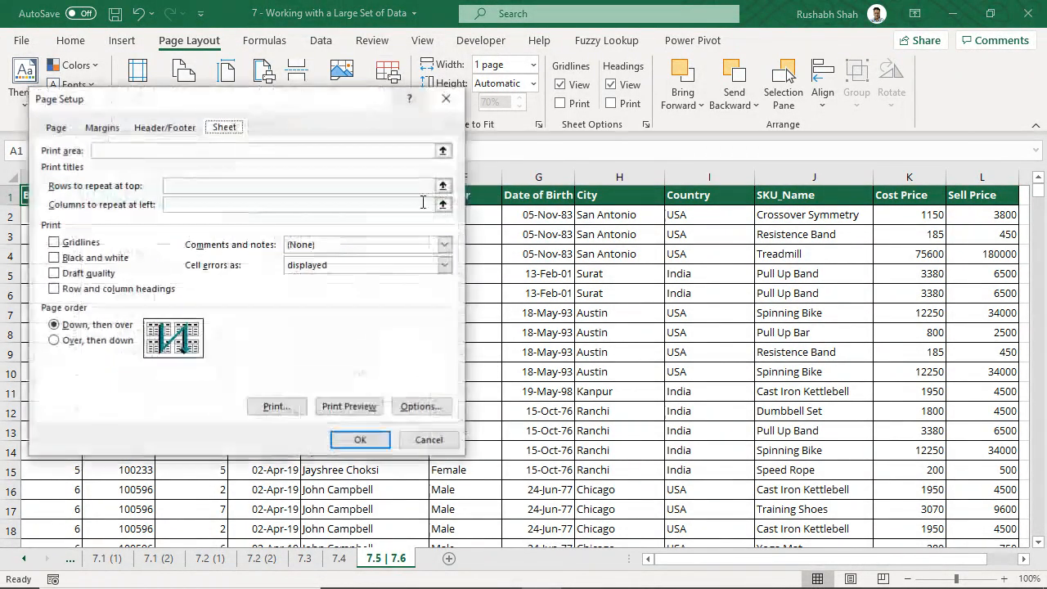
click(170, 186)
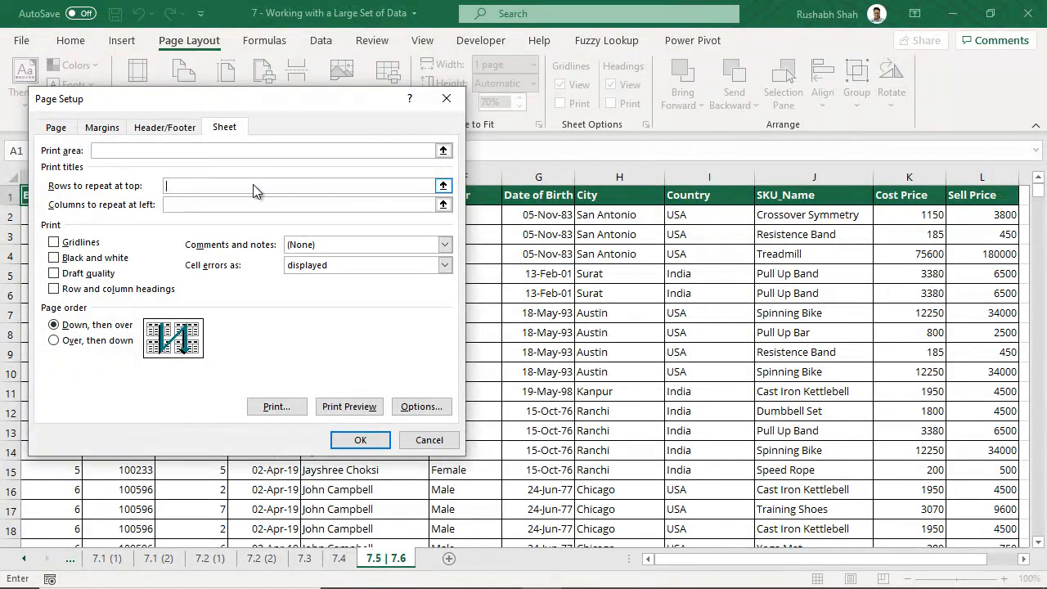
drag(279, 99, 516, 237)
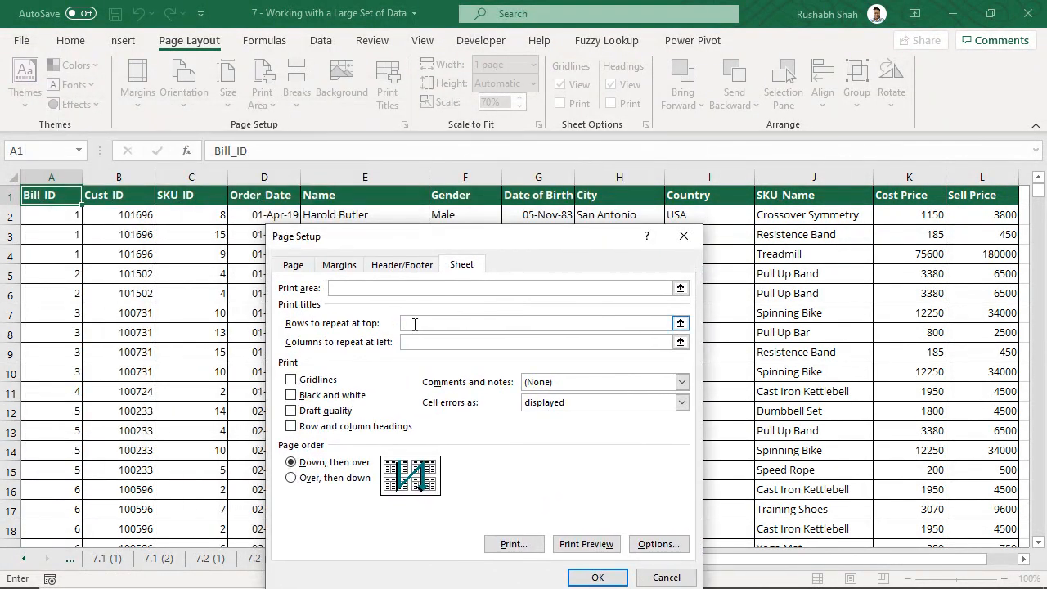
click(6, 197)
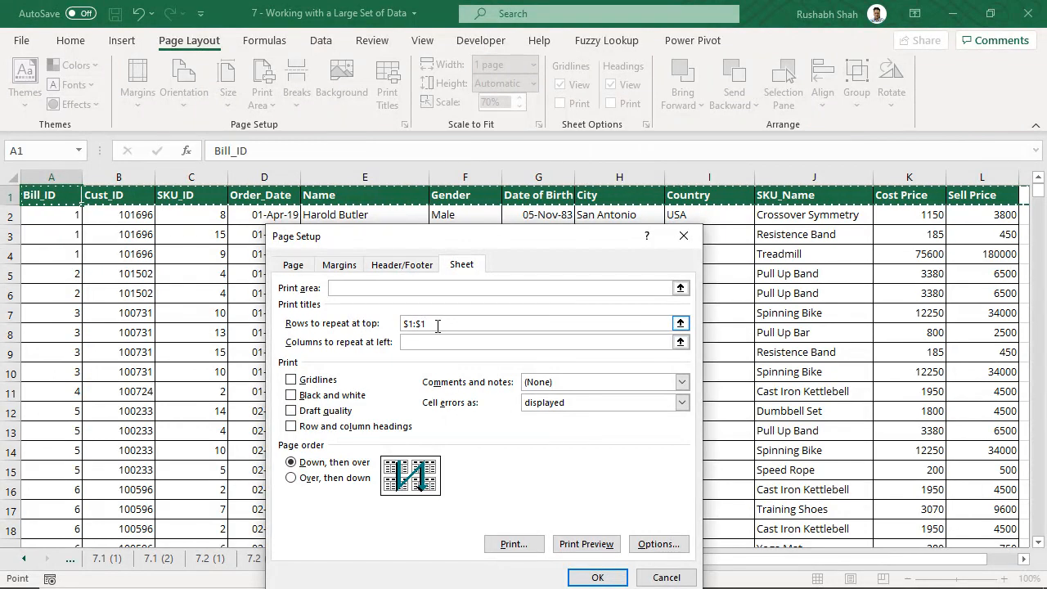
click(601, 545)
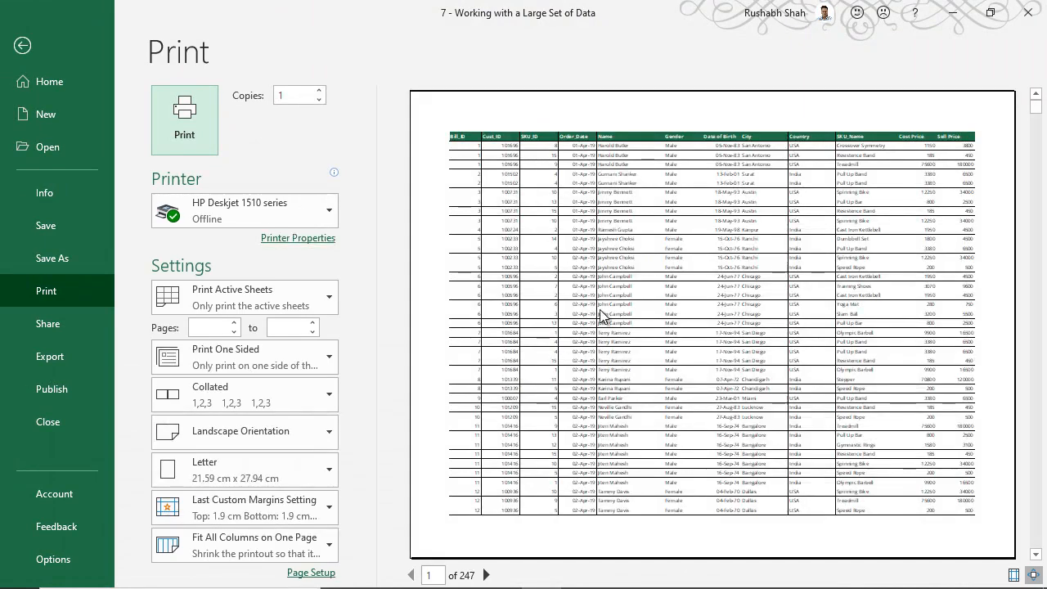
- Page through the print preview to check the header row on each page, and return to the worksheet
scroll(600, 316, down, 5)
scroll(600, 316, down, 9)
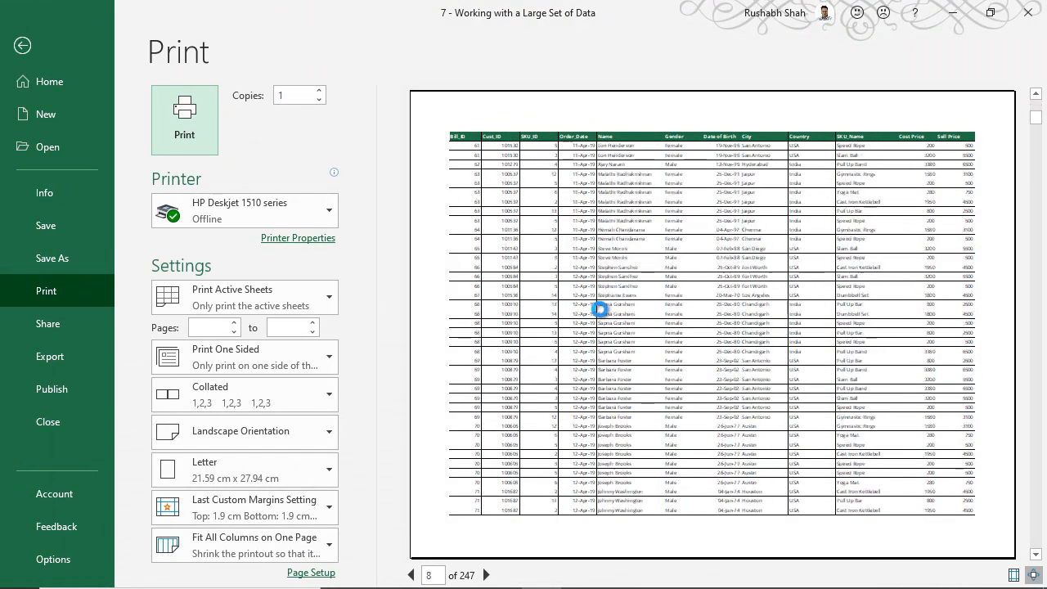
scroll(602, 316, down, 8)
scroll(601, 316, down, 8)
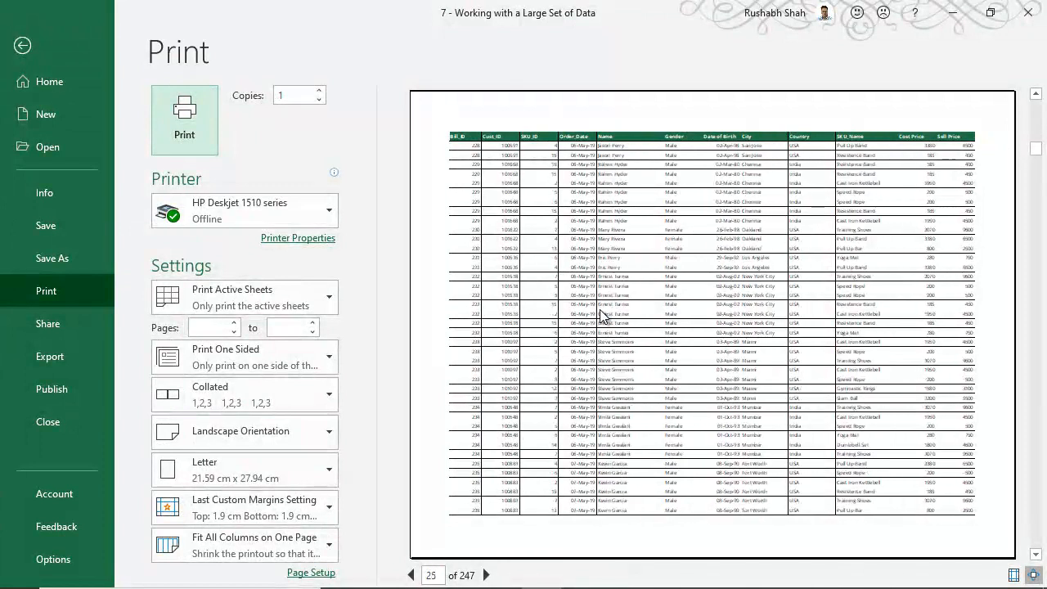
scroll(601, 316, down, 4)
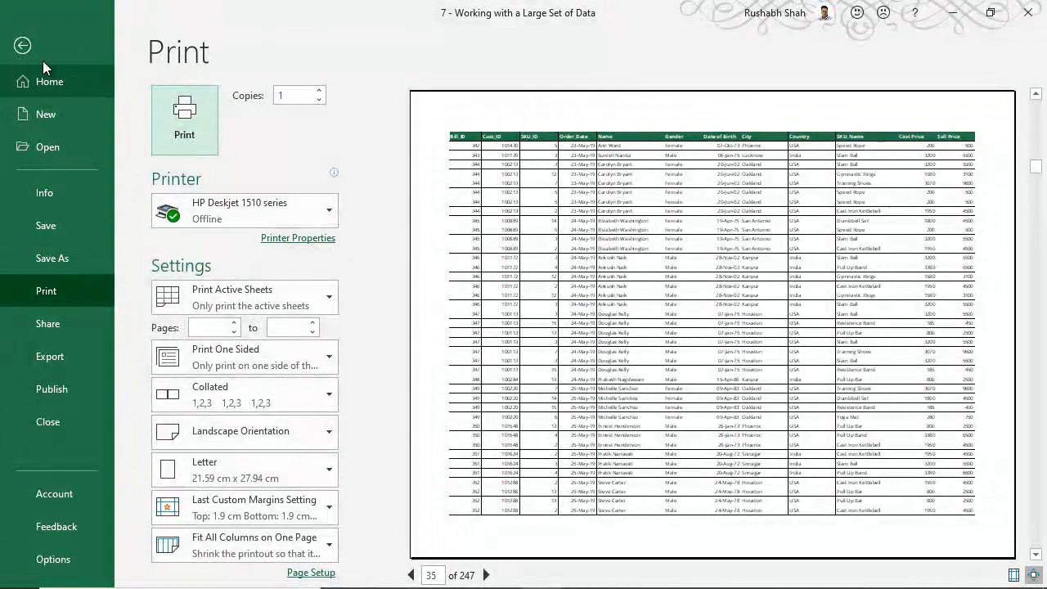
click(22, 45)
- Go to the "What are we going to Learn" sheet and select its title in cell A1
click(106, 559)
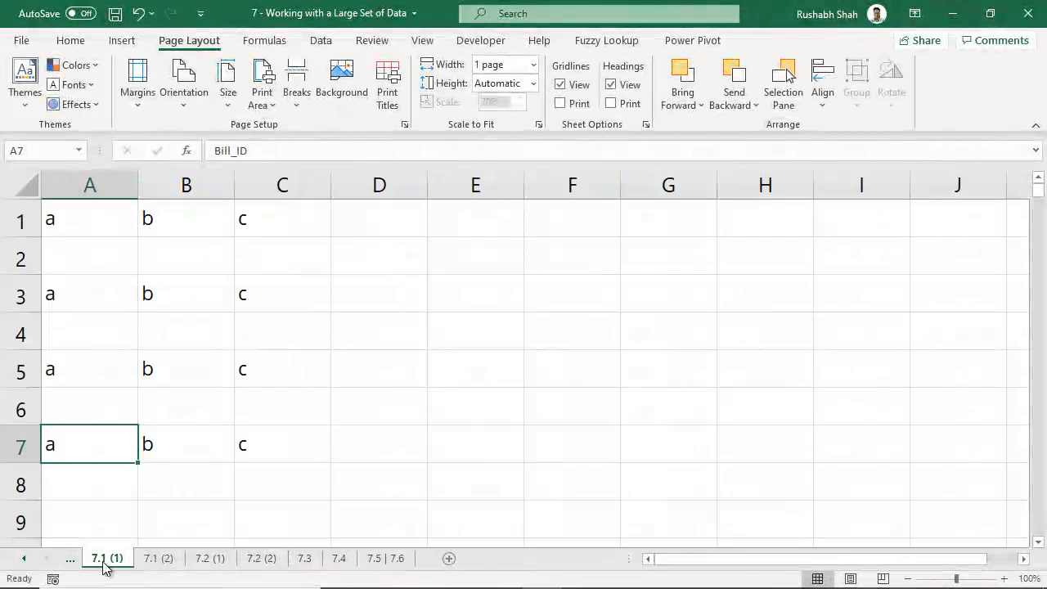
click(27, 559)
click(89, 561)
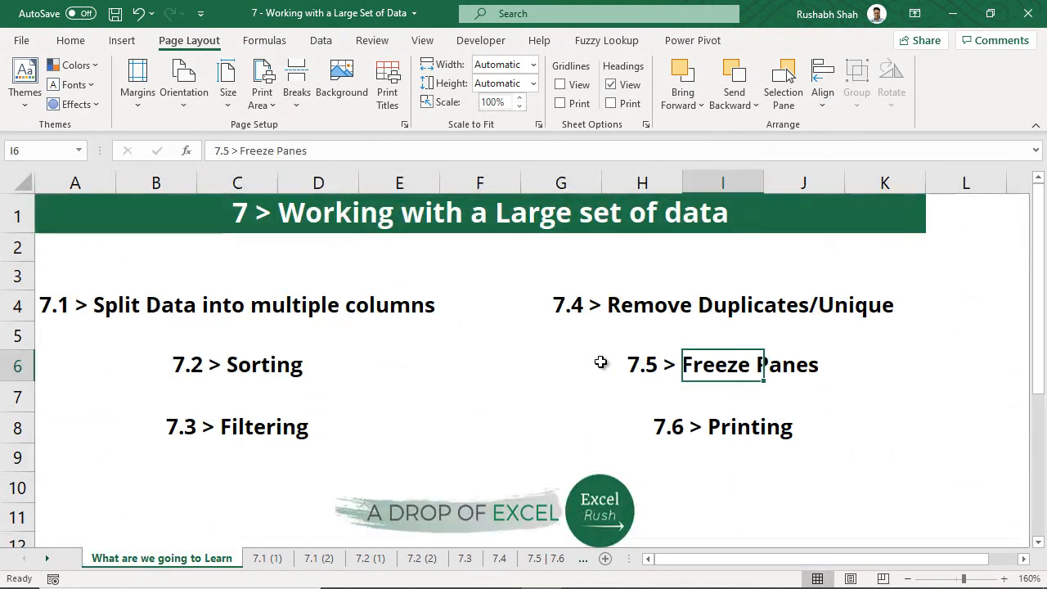
click(665, 232)
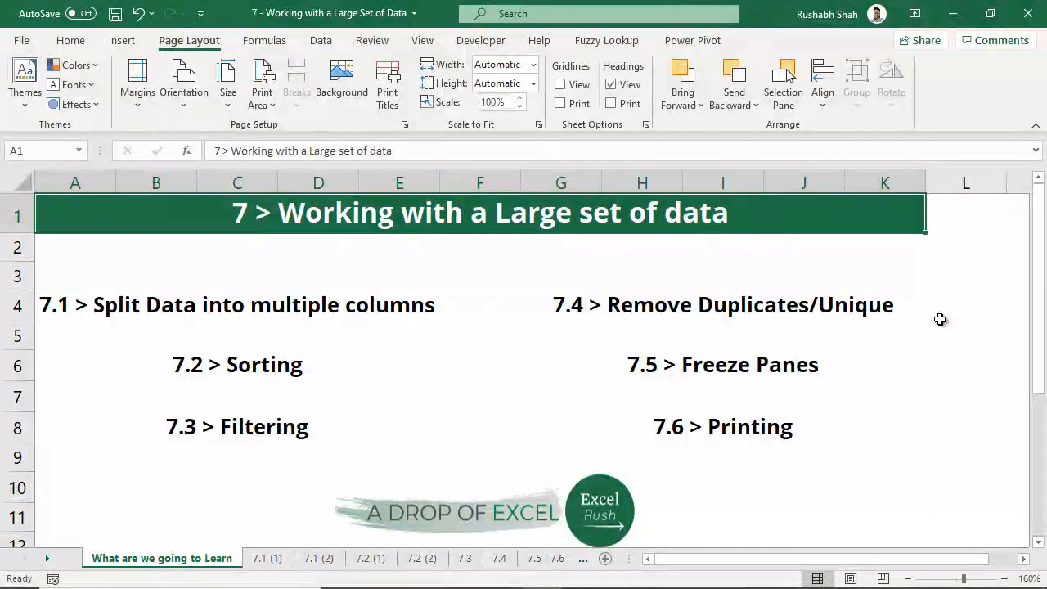